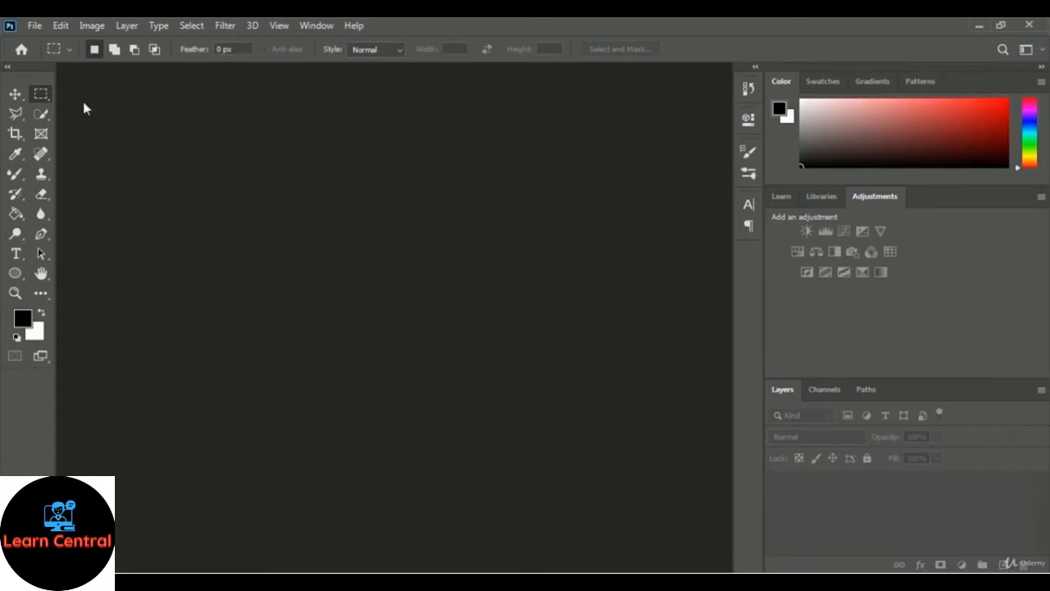
# - Create a new white RGB document 6 inches wide and 4 inches high at 300 pixels/inch
pyautogui.click(34, 25)
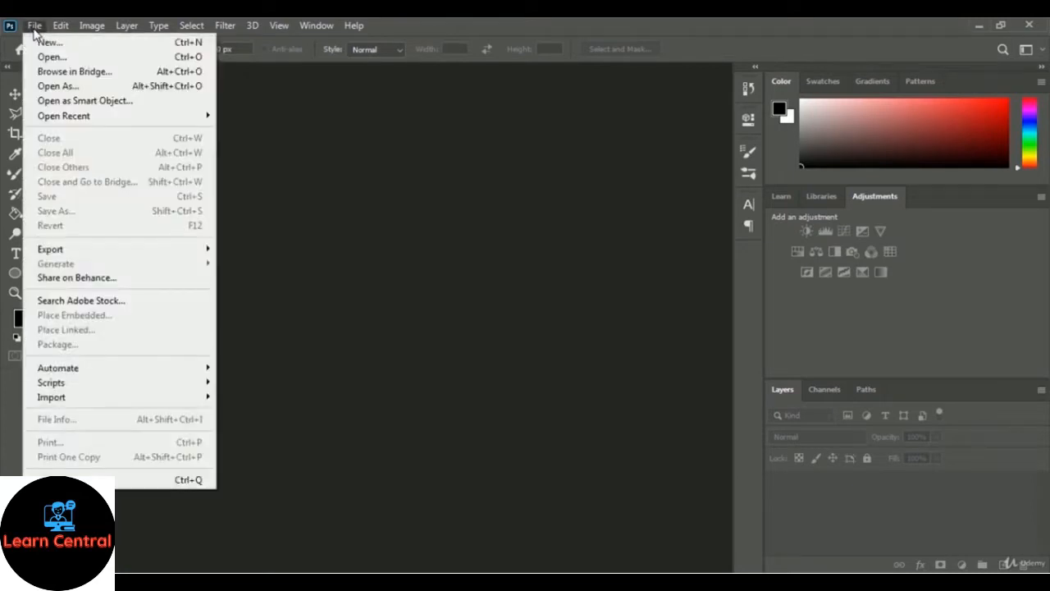
pyautogui.click(141, 47)
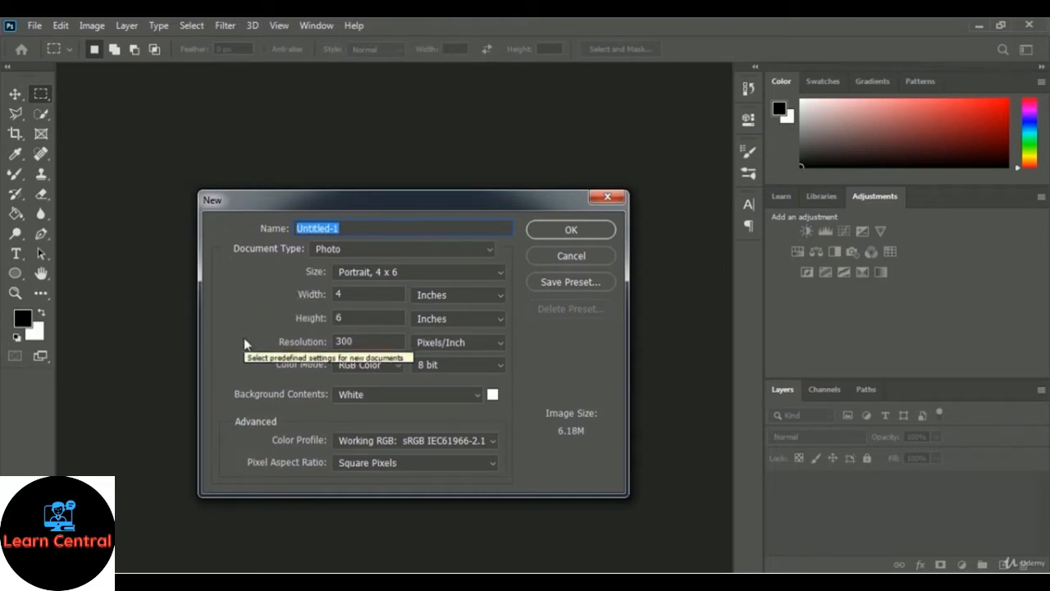
pyautogui.click(349, 294)
pyautogui.doubleClick(349, 293)
pyautogui.write('6')
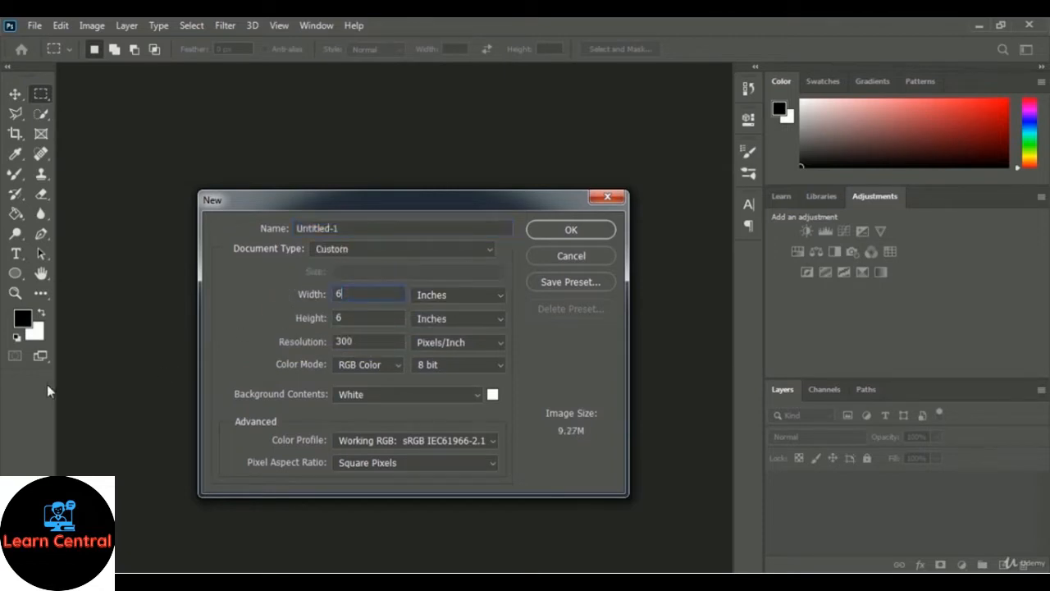
pyautogui.press('Tab')
pyautogui.write('4')
pyautogui.click(597, 233)
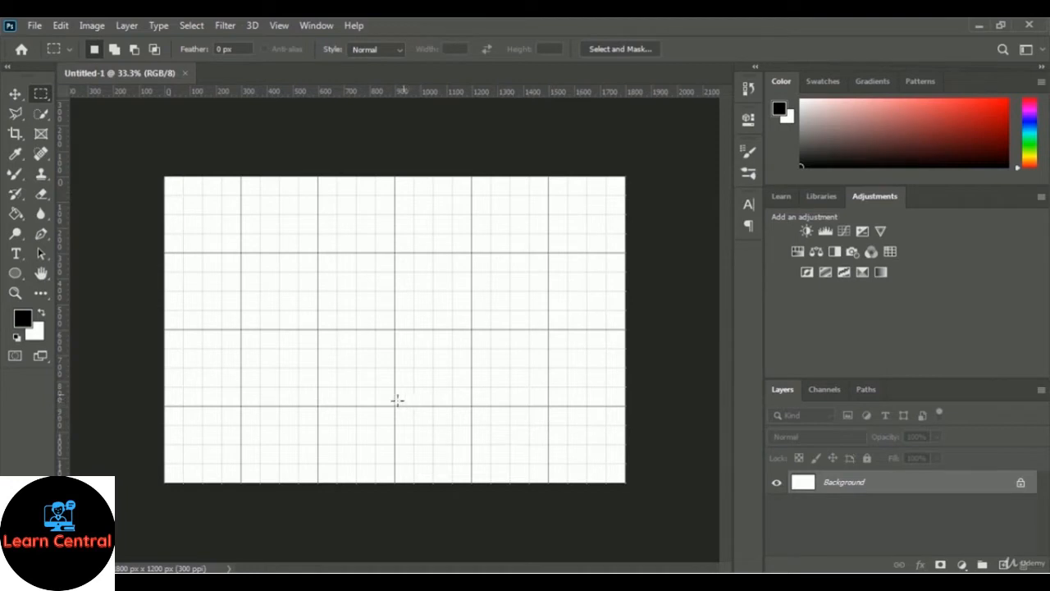
# - Hide the grid on the canvas
pyautogui.click(279, 26)
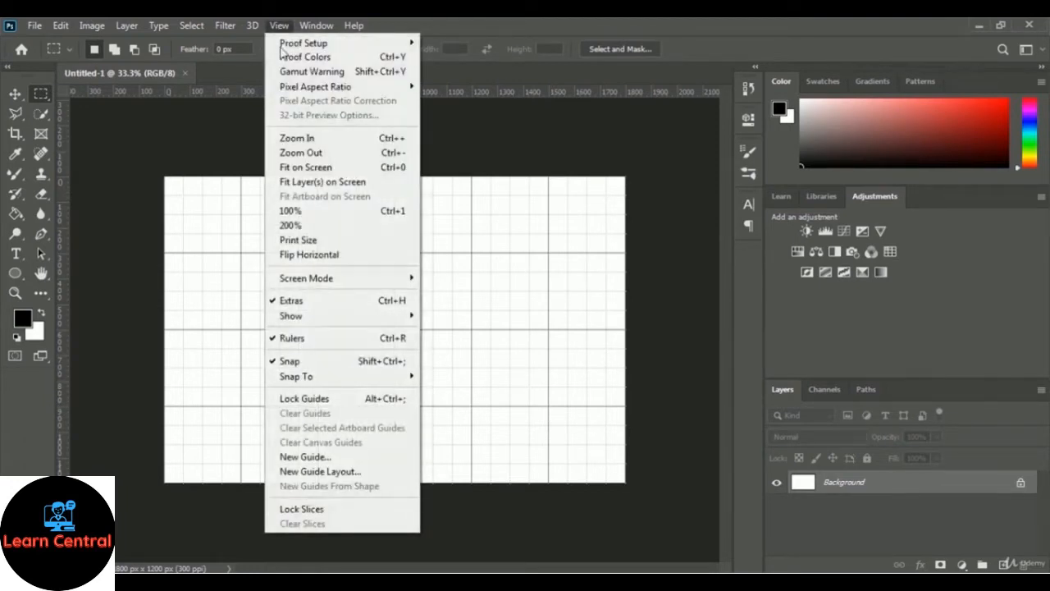
pyautogui.moveTo(304, 322)
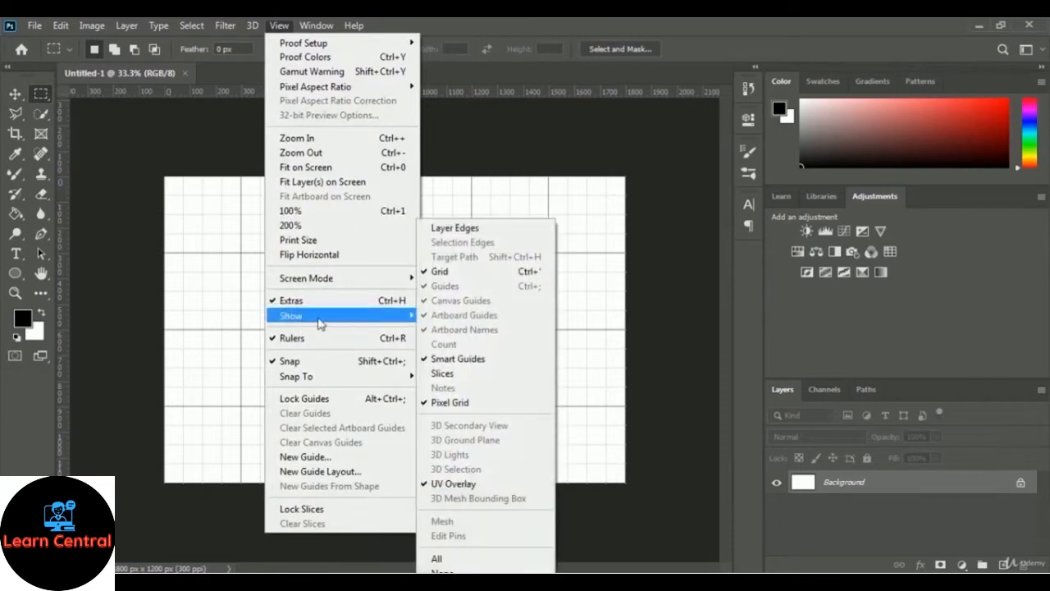
pyautogui.click(490, 271)
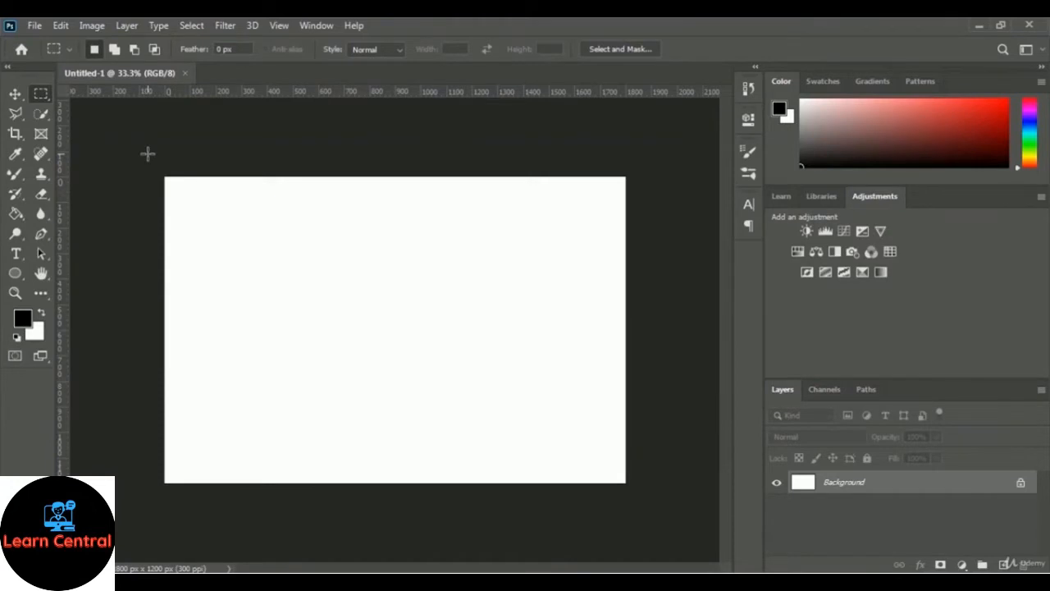
# - Activate the Pen Tool and add a new layer named "Wings 1" above the background
pyautogui.click(41, 235)
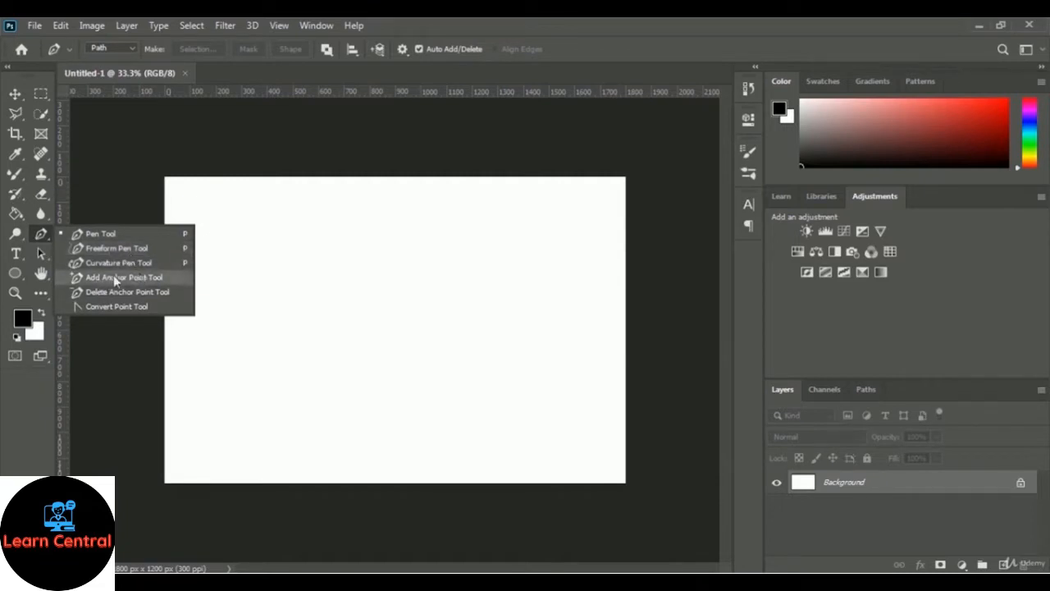
pyautogui.click(125, 234)
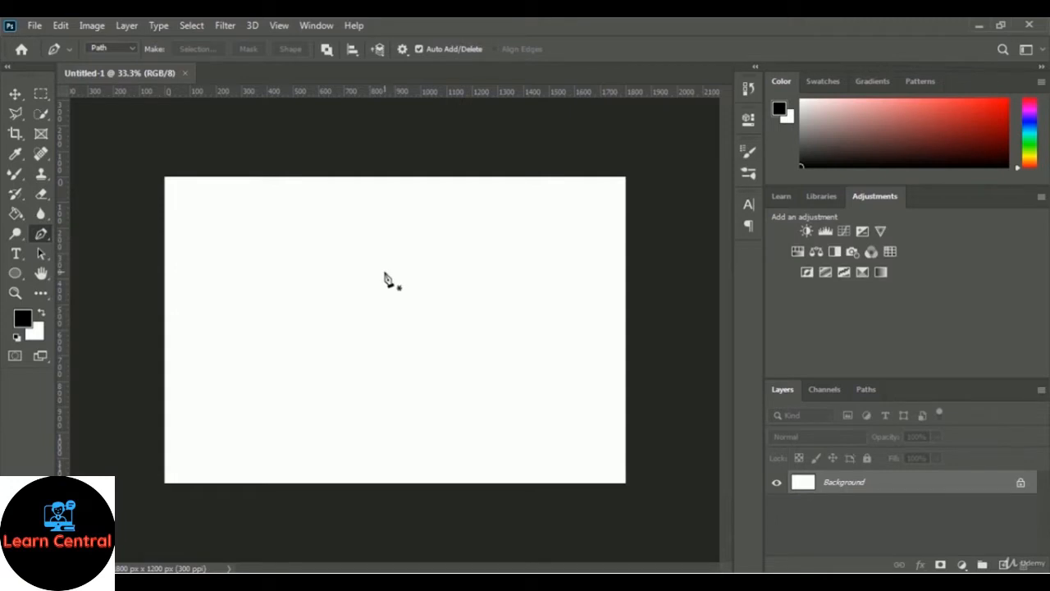
pyautogui.click(1004, 564)
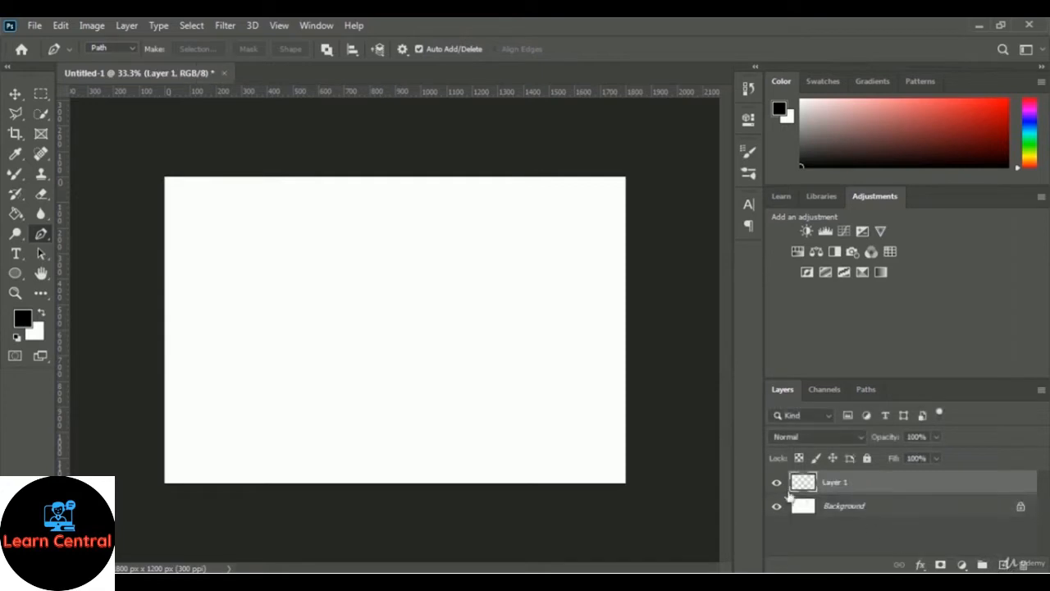
pyautogui.doubleClick(837, 482)
pyautogui.write('Wings')
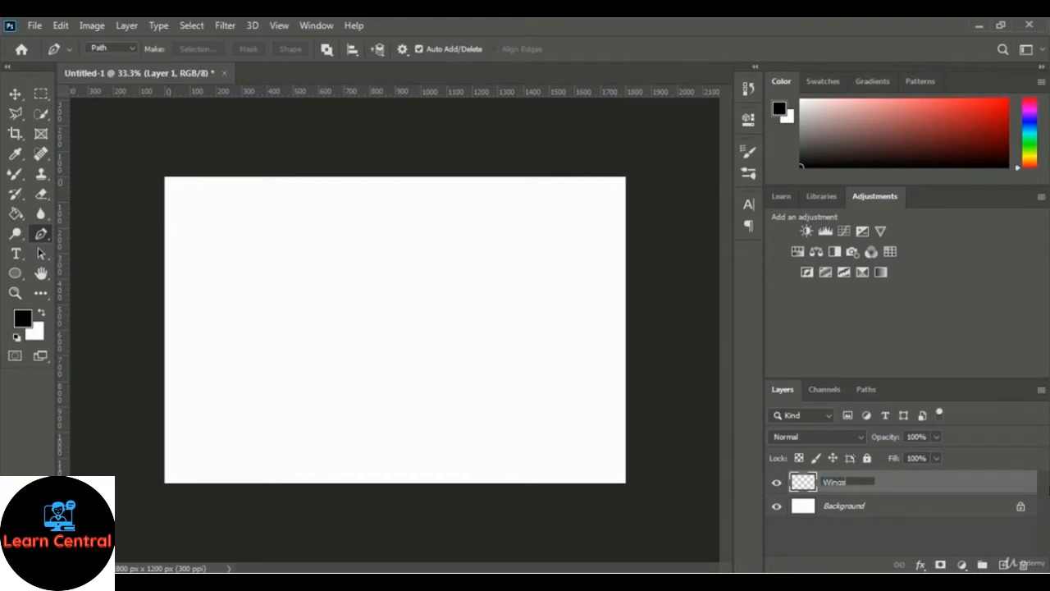
pyautogui.write(' 1')
pyautogui.press('Return')
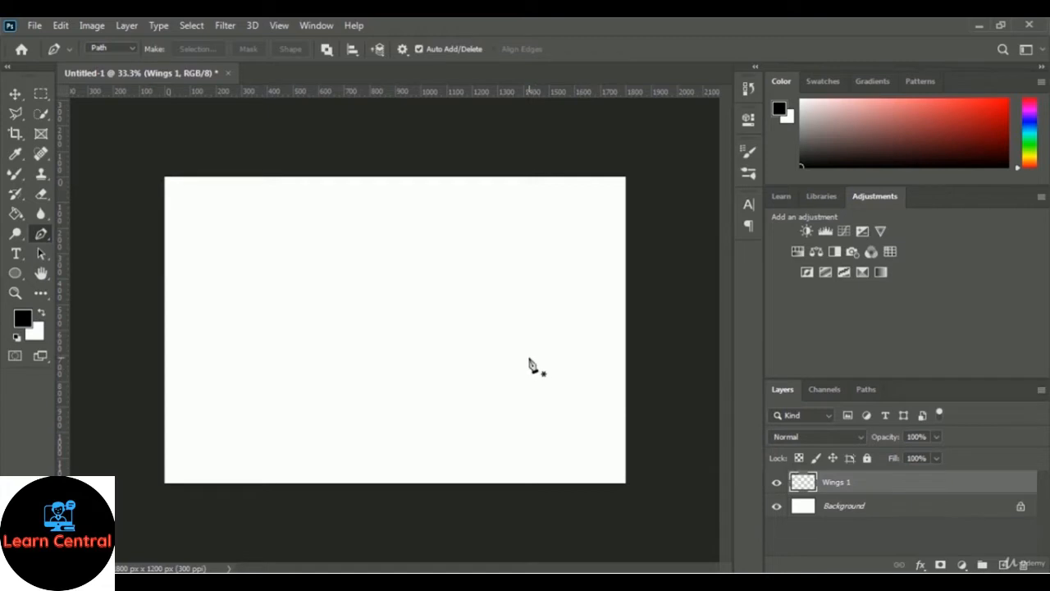
# - Draw a closed, tilted leaf-shaped wing path with two curved anchor points, about 850 px wide and 300 px high, in the canvas's upper part
pyautogui.click(314, 233)
pyautogui.click(476, 233)
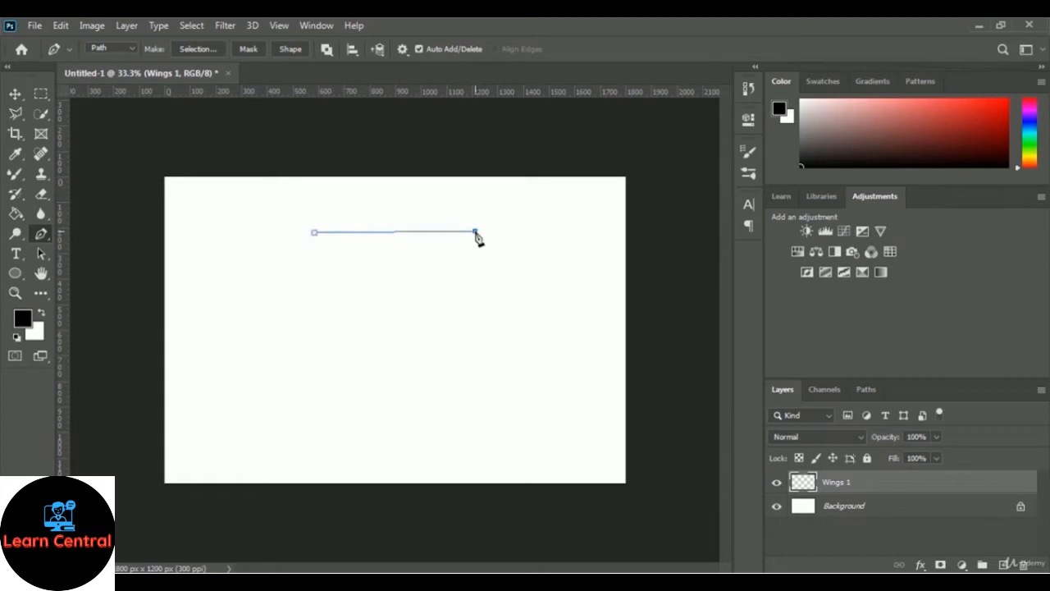
pyautogui.moveTo(476, 235); pyautogui.dragTo(401, 304)
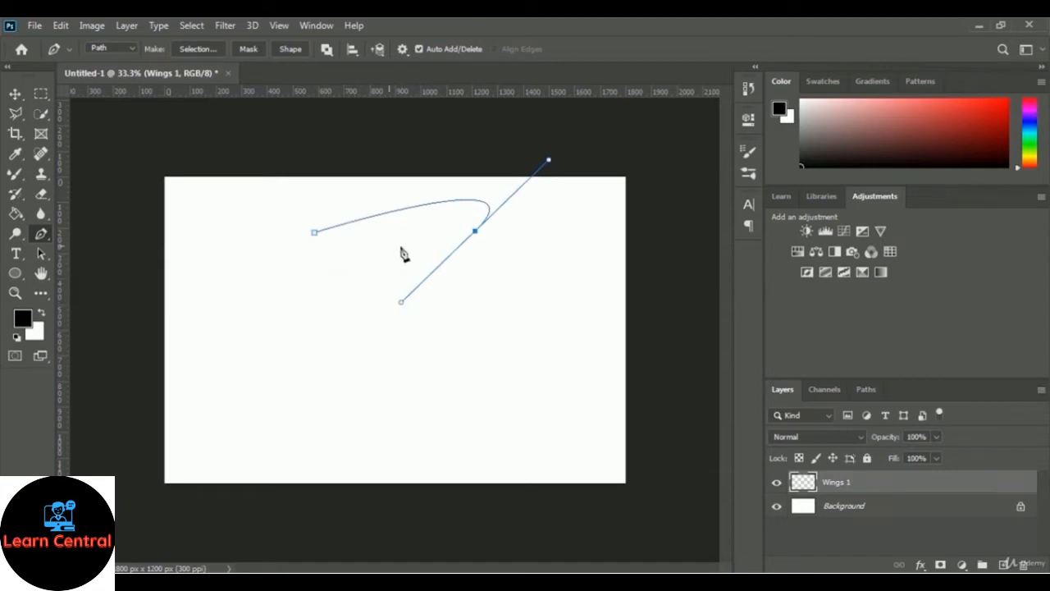
pyautogui.moveTo(316, 234); pyautogui.dragTo(449, 193)
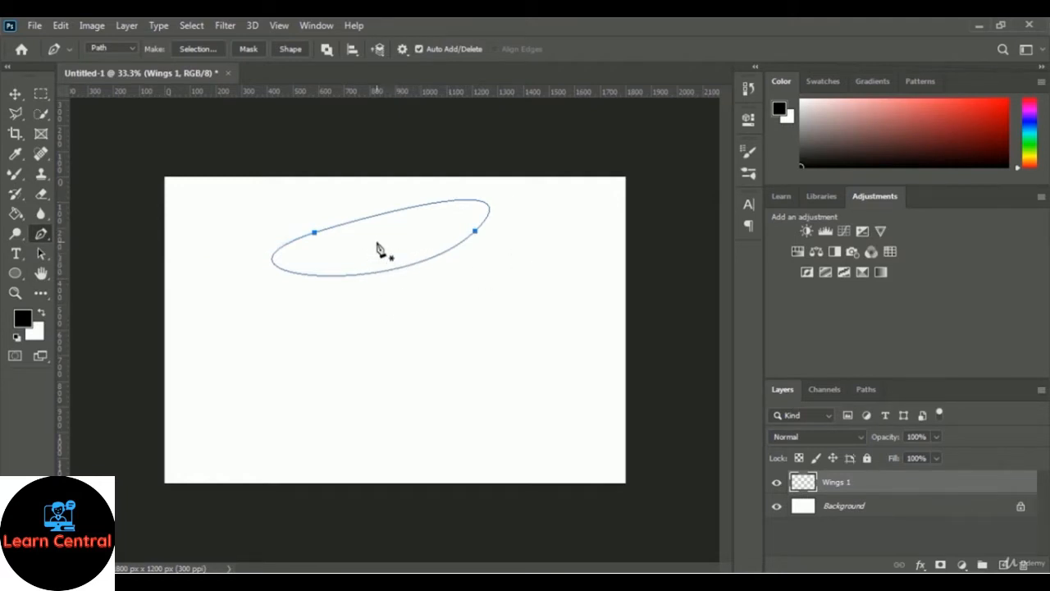
# - Fill the wing path with the pink color d03fa5 at 100% opacity in Normal mode
pyautogui.rightClick(378, 245)
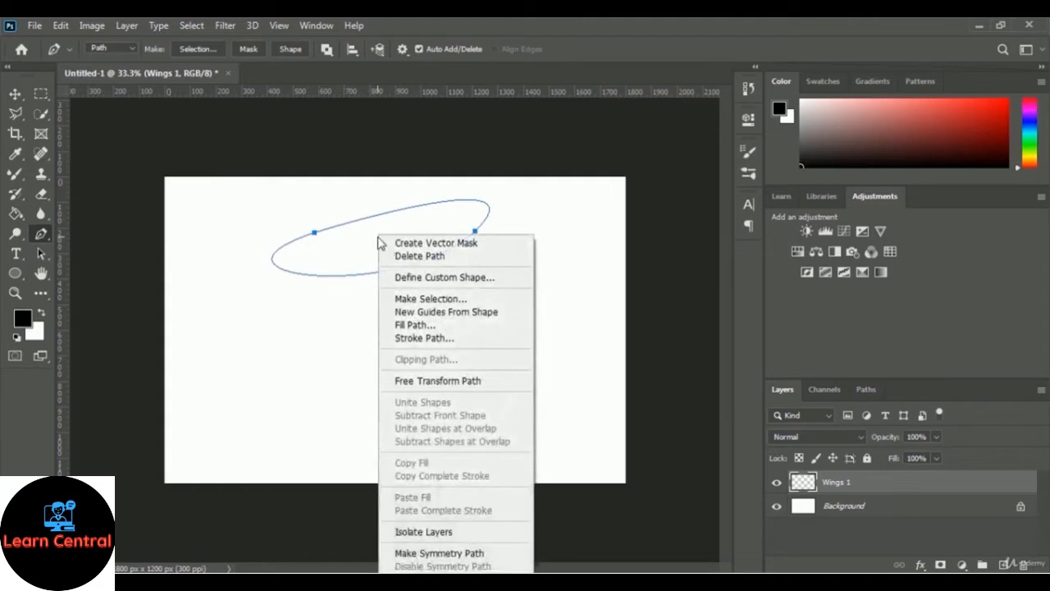
pyautogui.click(462, 331)
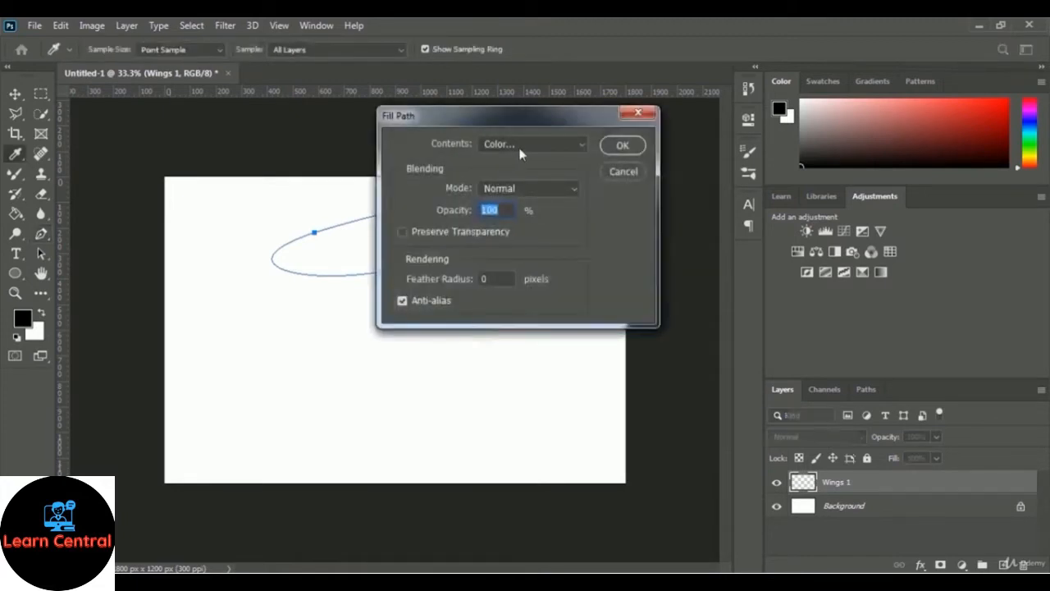
pyautogui.click(532, 147)
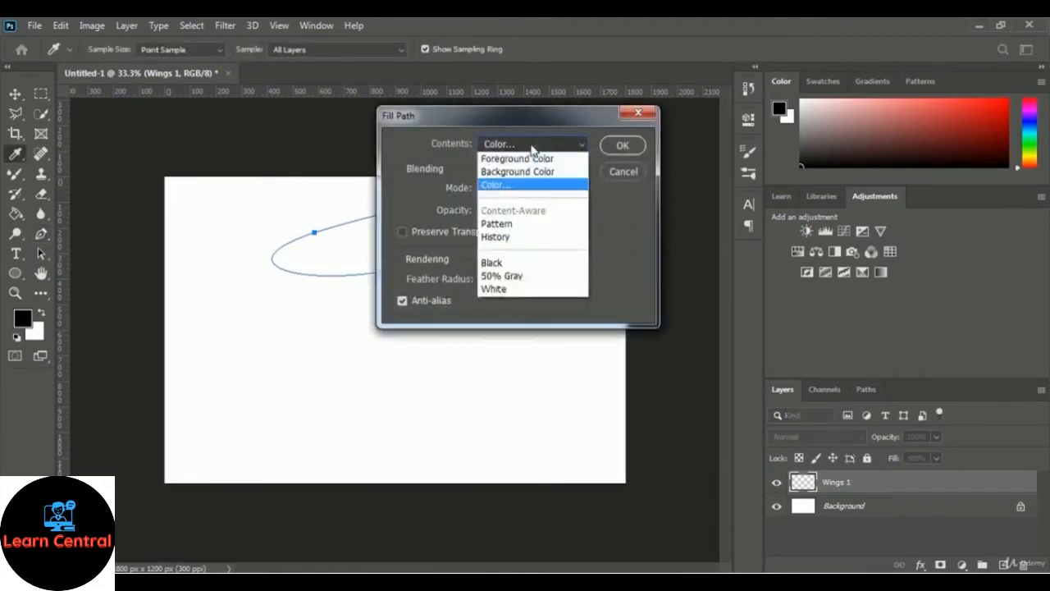
pyautogui.click(494, 186)
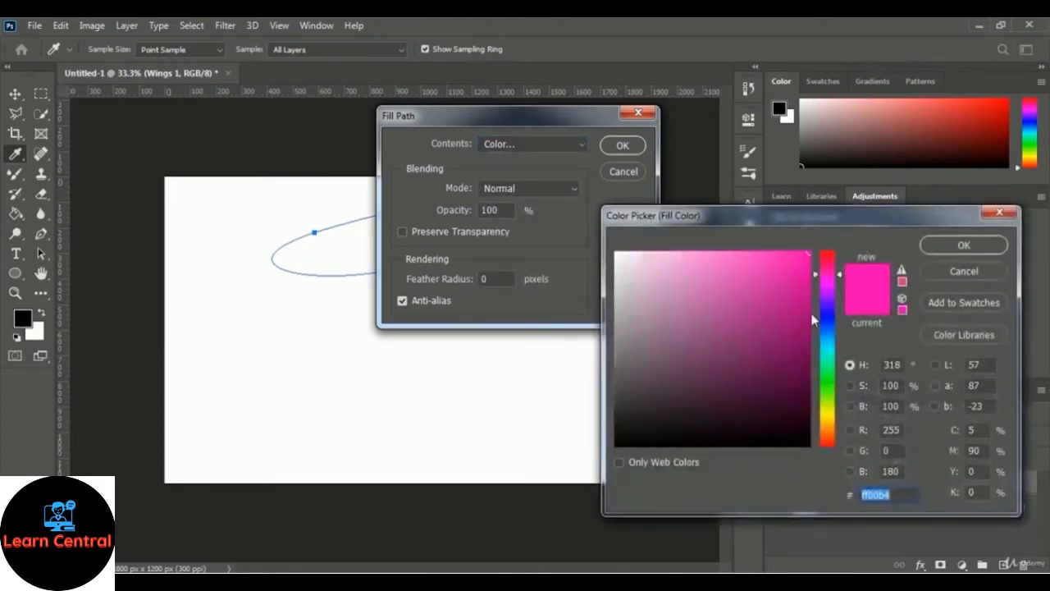
pyautogui.click(754, 289)
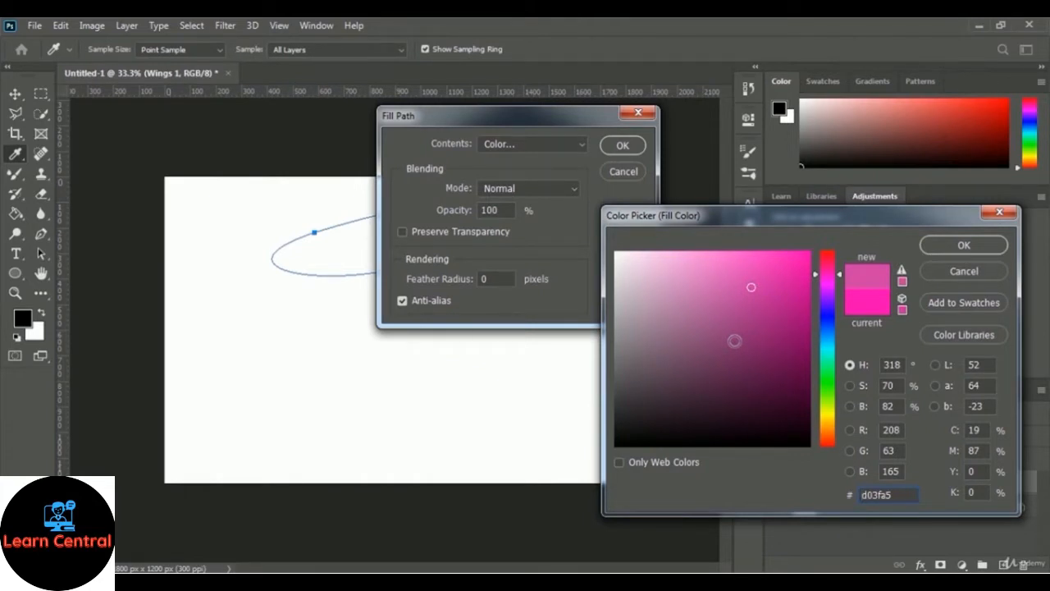
pyautogui.click(966, 246)
pyautogui.click(624, 148)
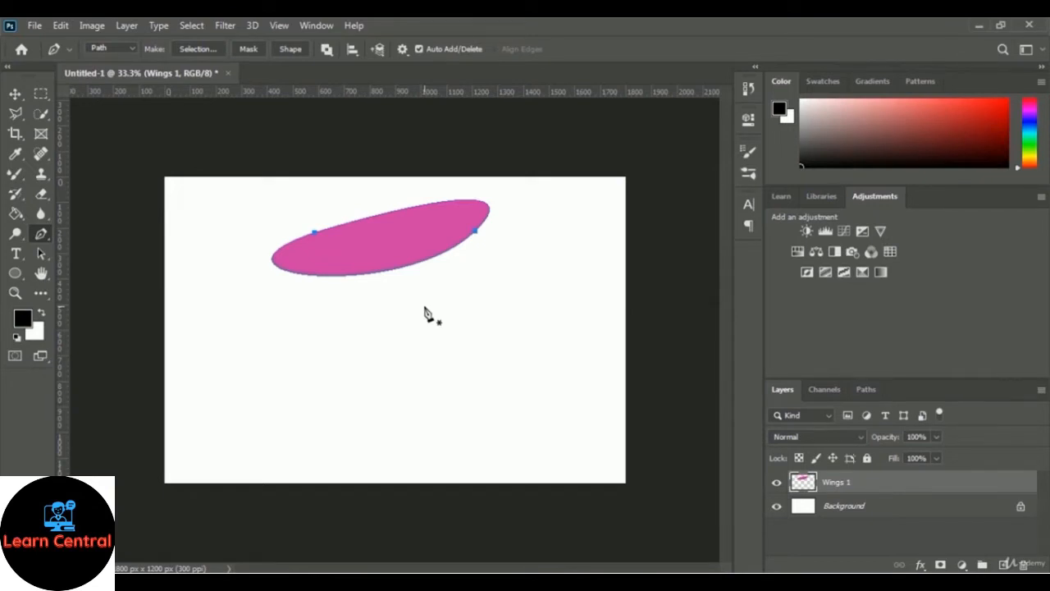
# - Add a Gradient Overlay effect to the Wings 1 layer, keeping the wing in view beside the layer style settings
pyautogui.rightClick(836, 488)
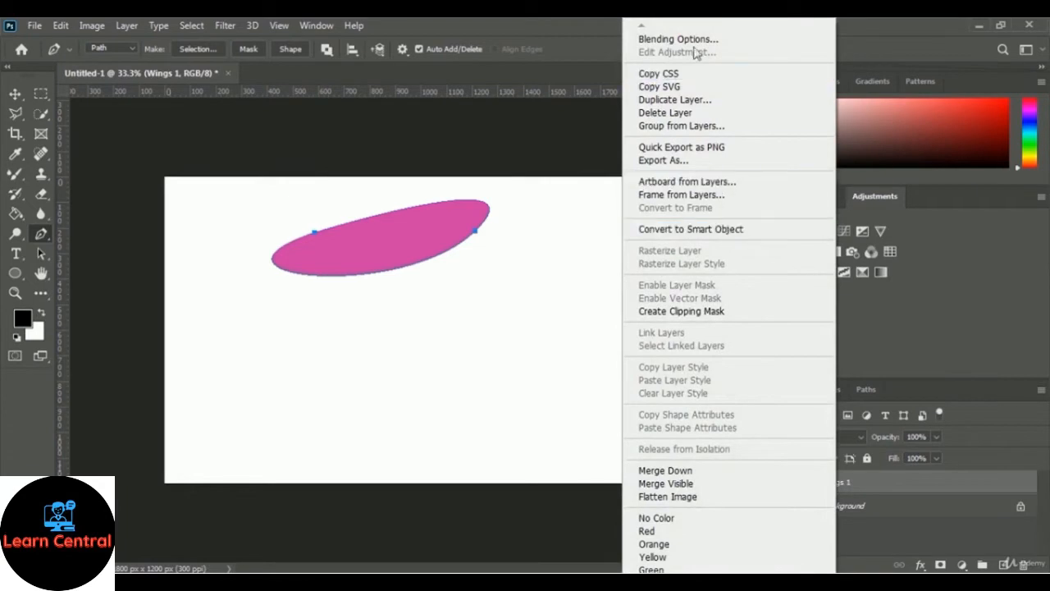
pyautogui.click(746, 39)
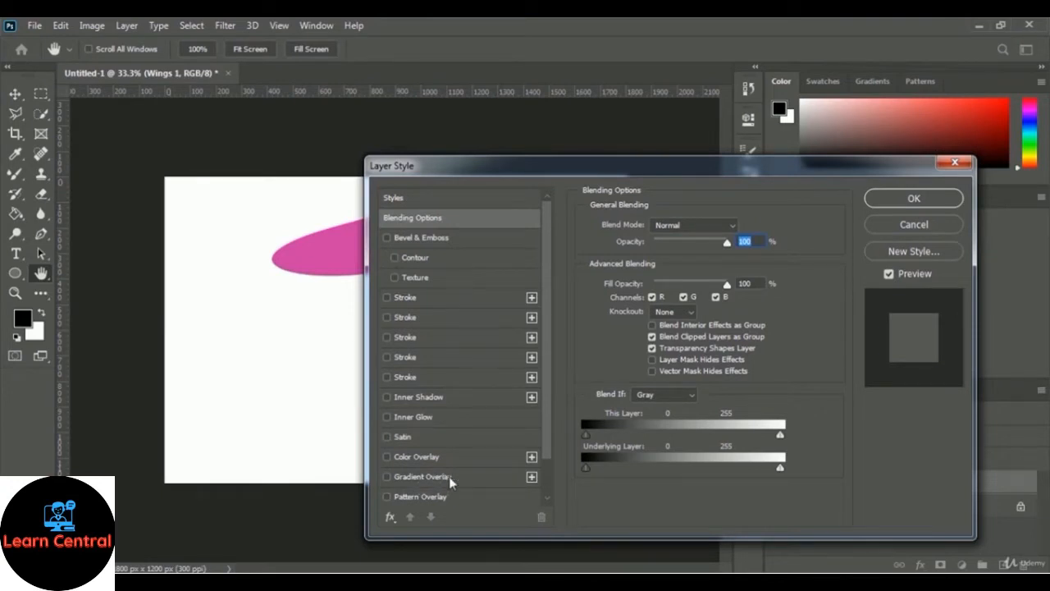
pyautogui.click(444, 476)
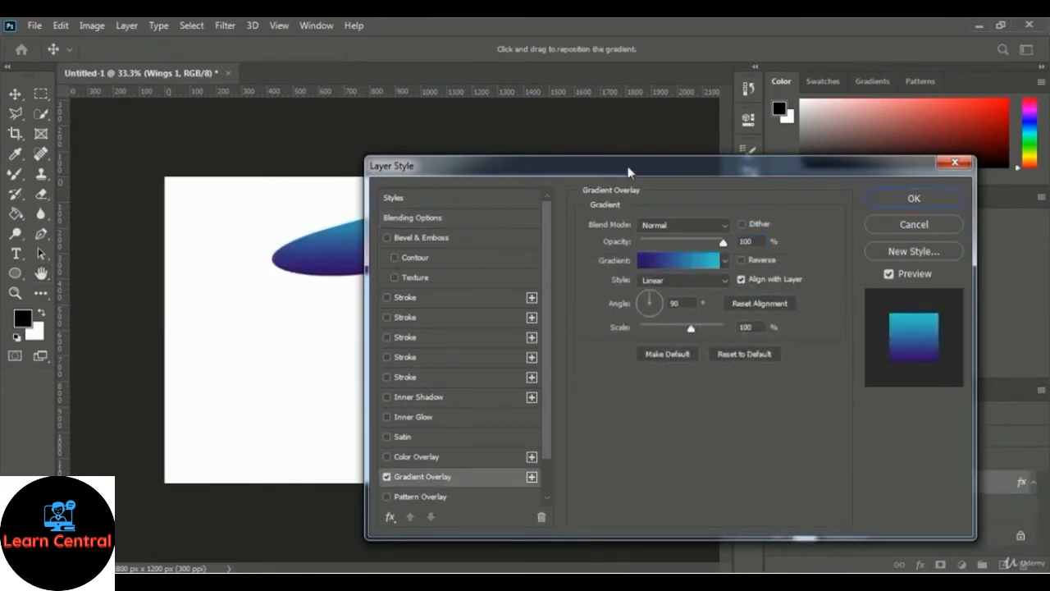
pyautogui.moveTo(629, 171); pyautogui.dragTo(805, 131)
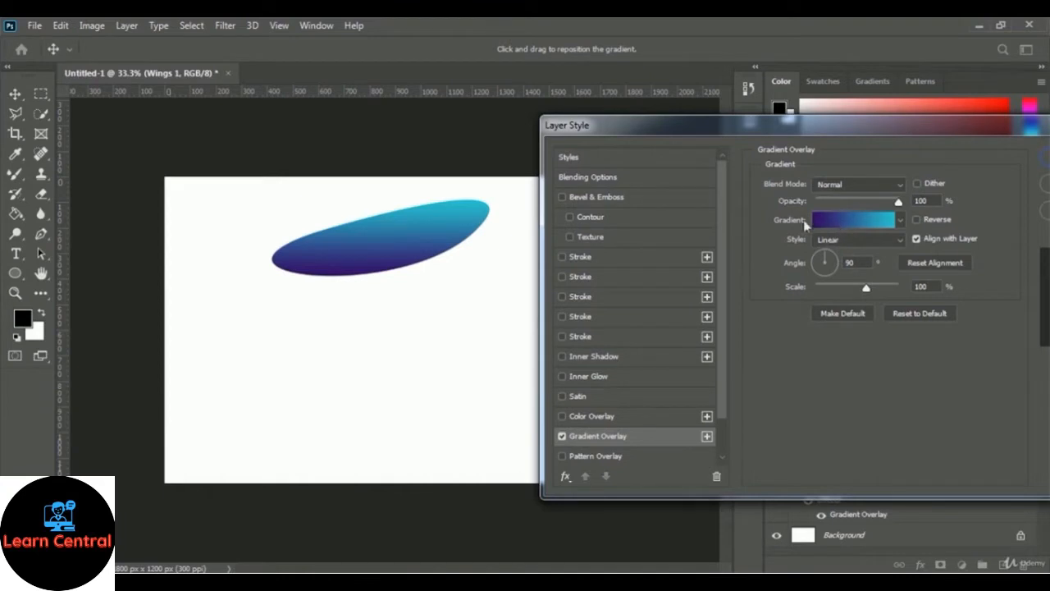
# - Try several presets from the Greens group for the overlay gradient, choose Green_14 and apply the layer style
pyautogui.click(863, 222)
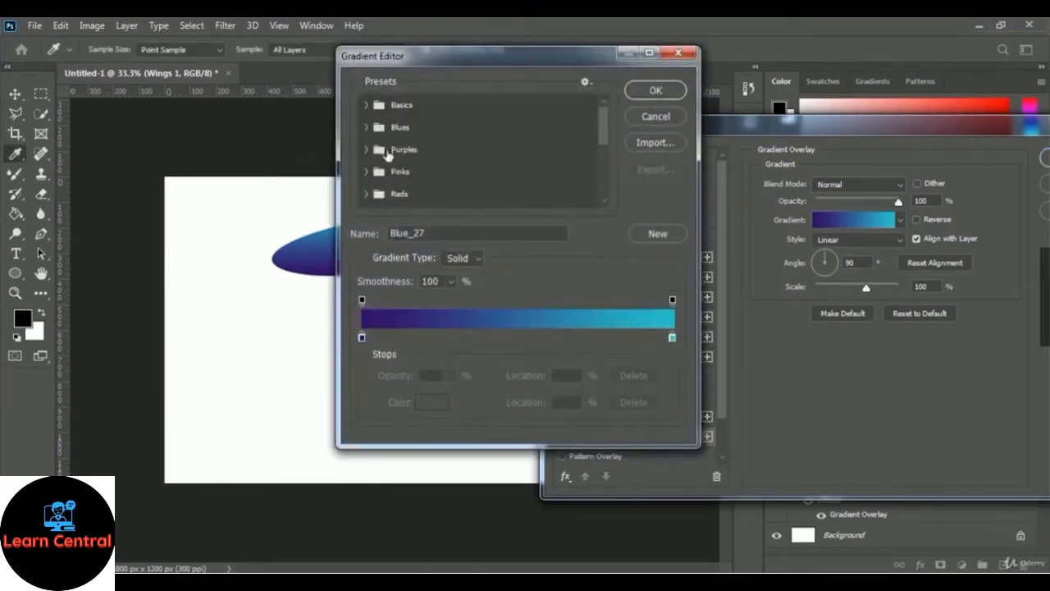
pyautogui.moveTo(608, 134); pyautogui.dragTo(613, 162)
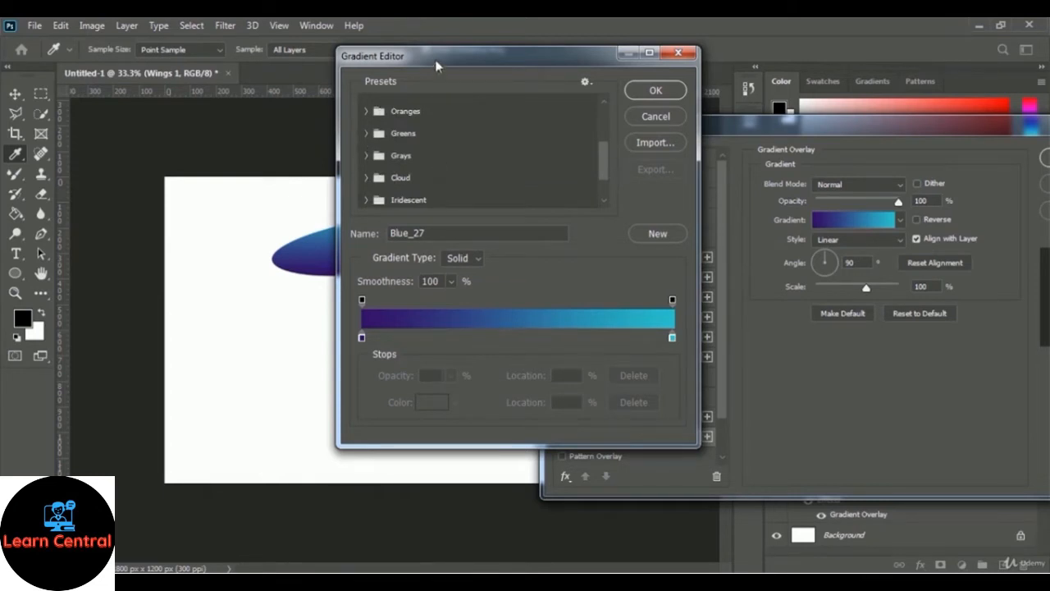
pyautogui.moveTo(435, 59); pyautogui.dragTo(621, 80)
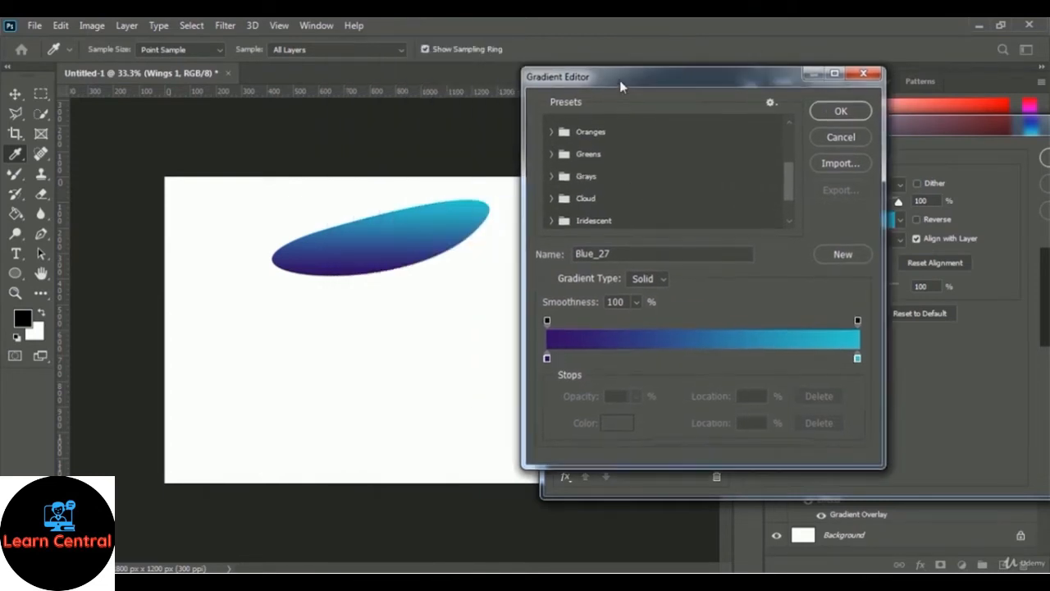
pyautogui.click(552, 153)
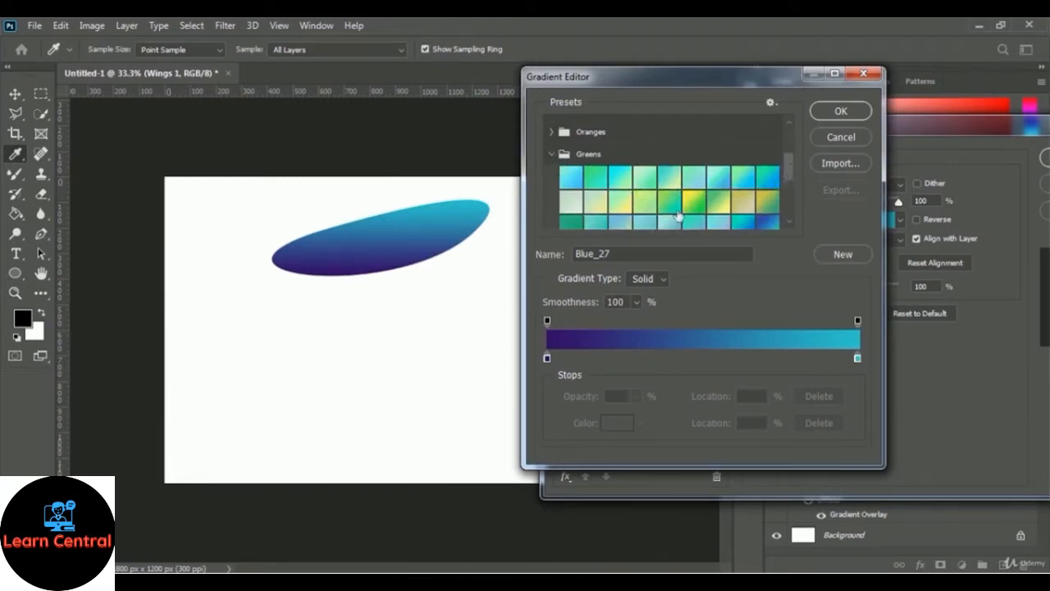
pyautogui.click(590, 176)
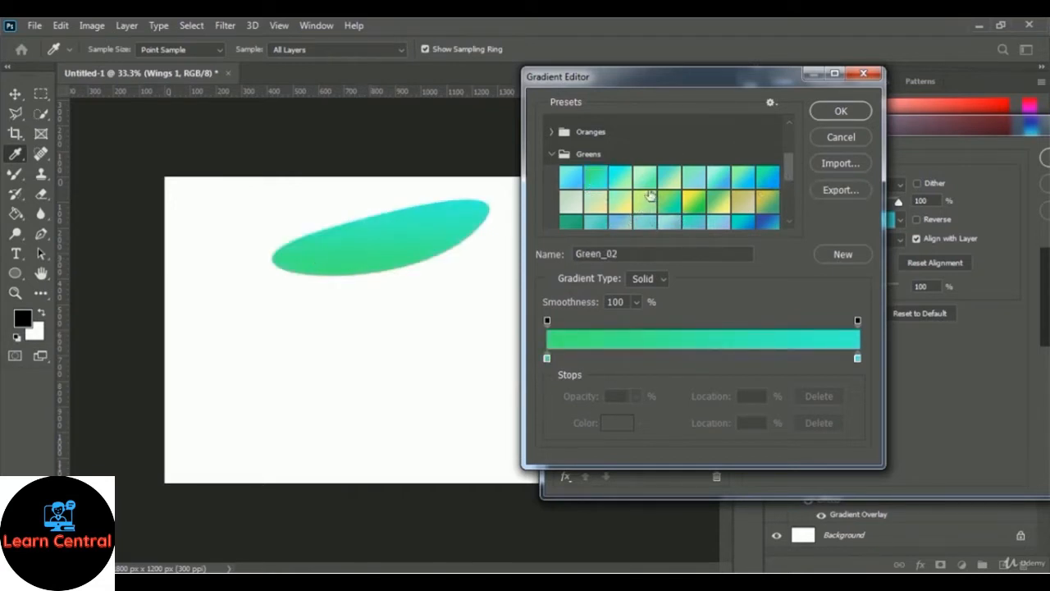
pyautogui.click(624, 202)
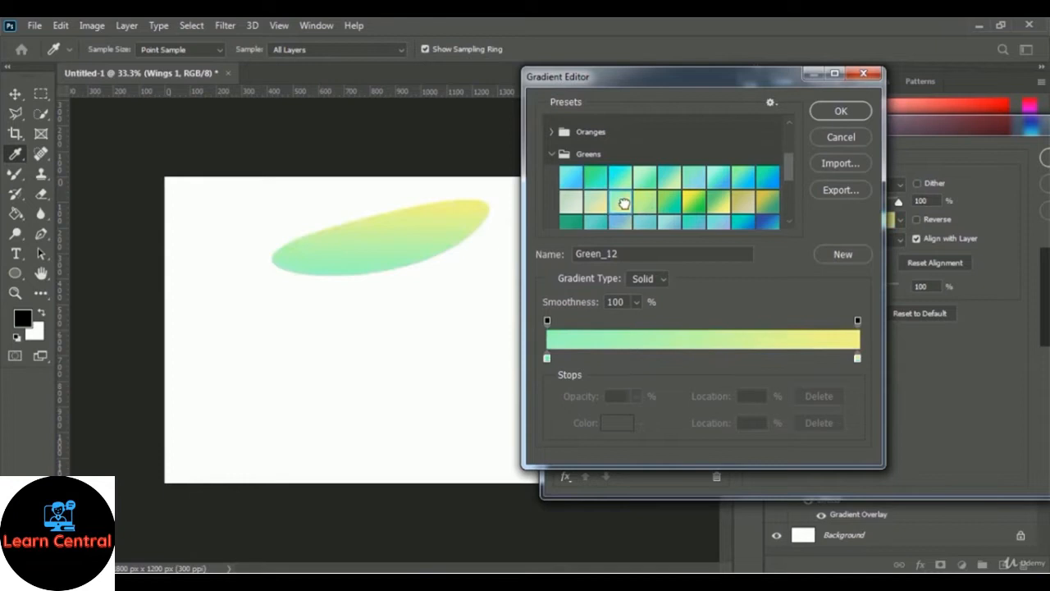
pyautogui.click(673, 203)
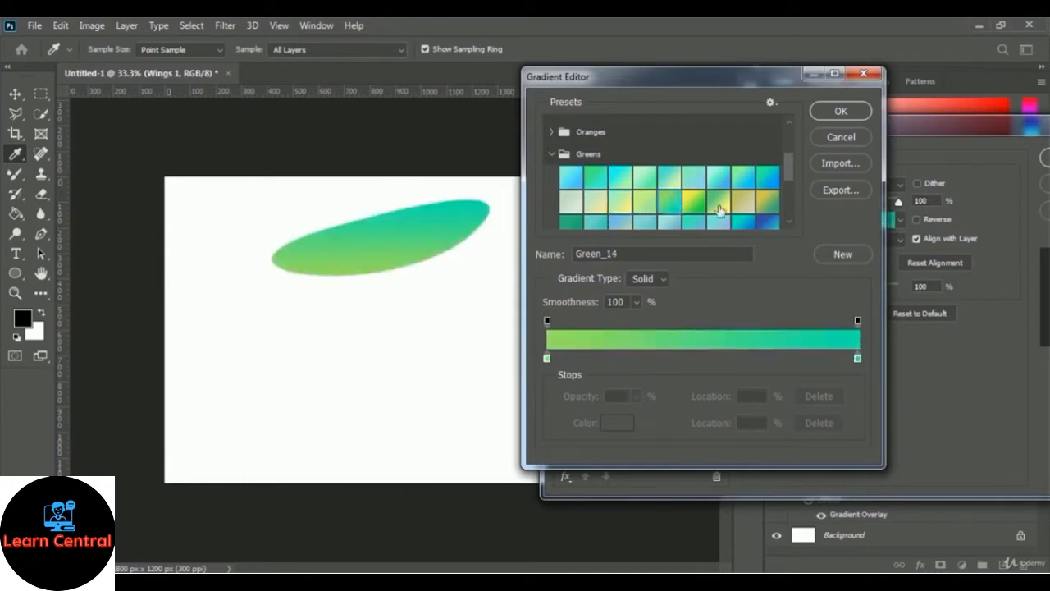
pyautogui.click(718, 205)
pyautogui.click(666, 207)
pyautogui.click(852, 112)
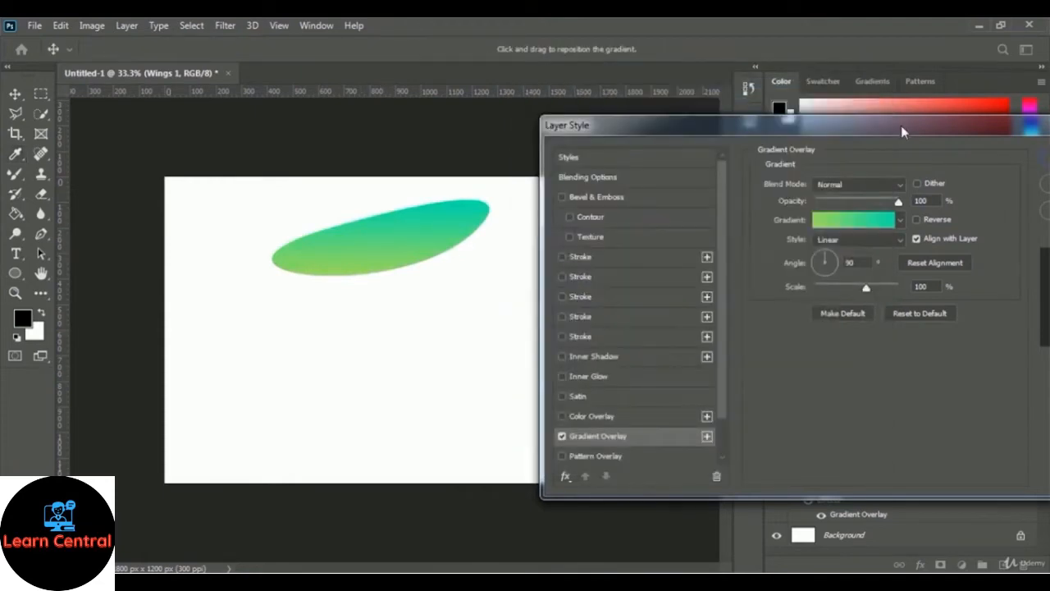
pyautogui.moveTo(901, 126); pyautogui.dragTo(801, 126)
pyautogui.click(985, 146)
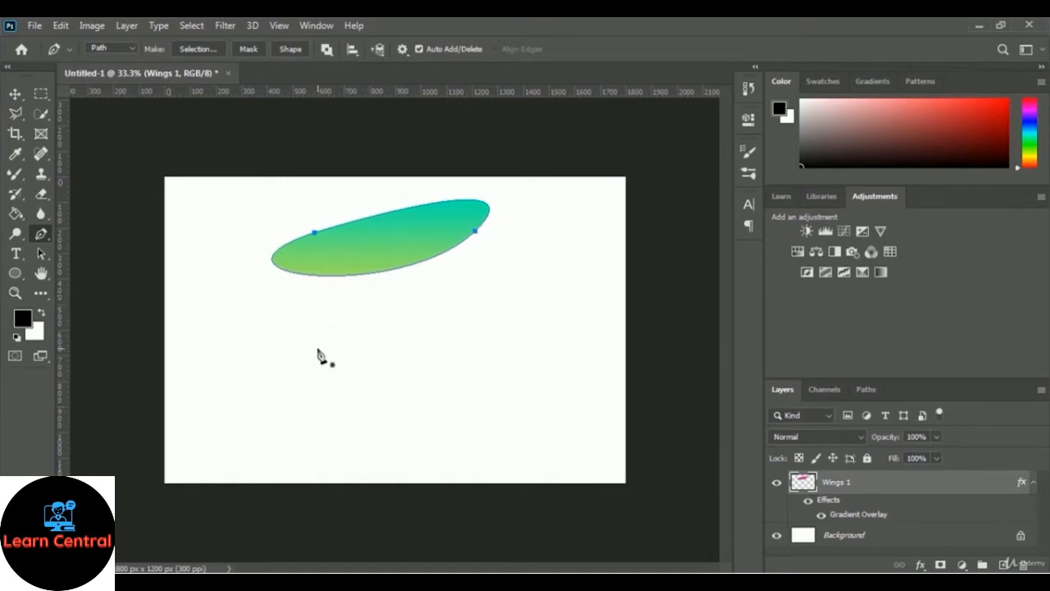
# - Rasterize the Wings 1 layer's gradient overlay style and dismiss the wing's path outline
pyautogui.rightClick(851, 484)
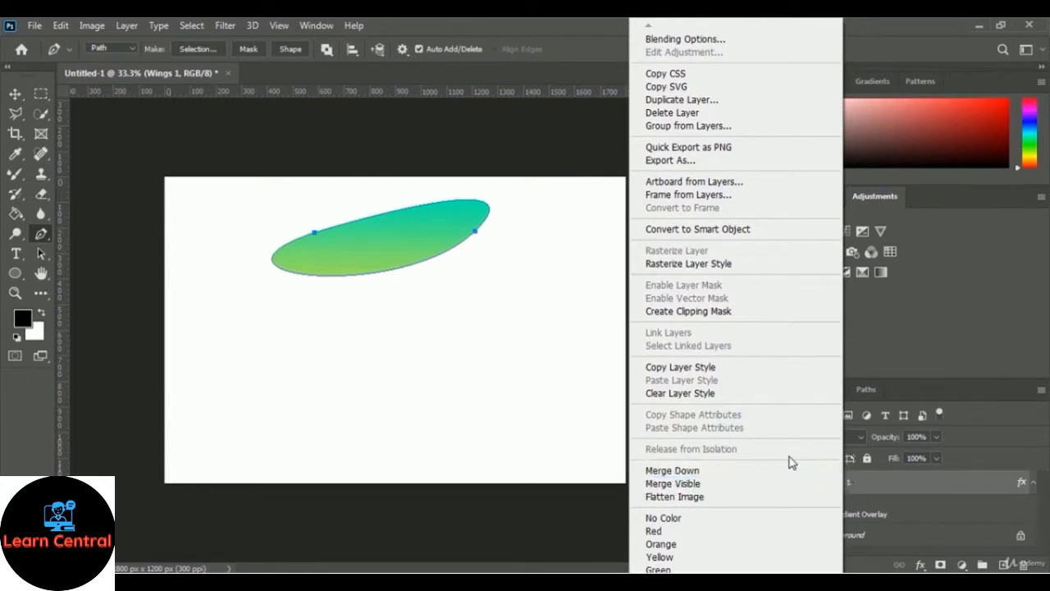
pyautogui.click(762, 273)
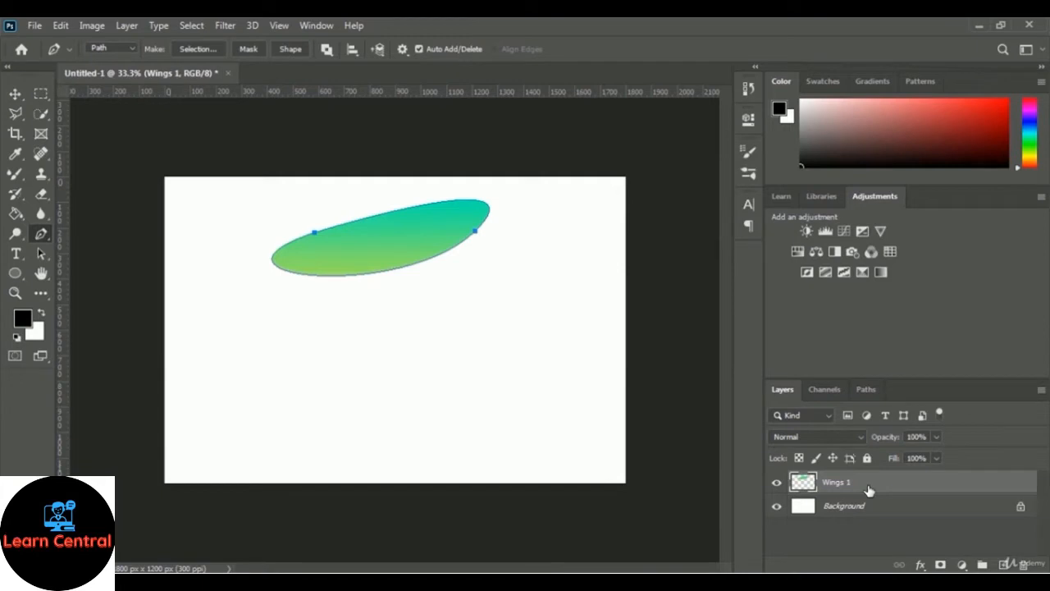
pyautogui.press('Return')
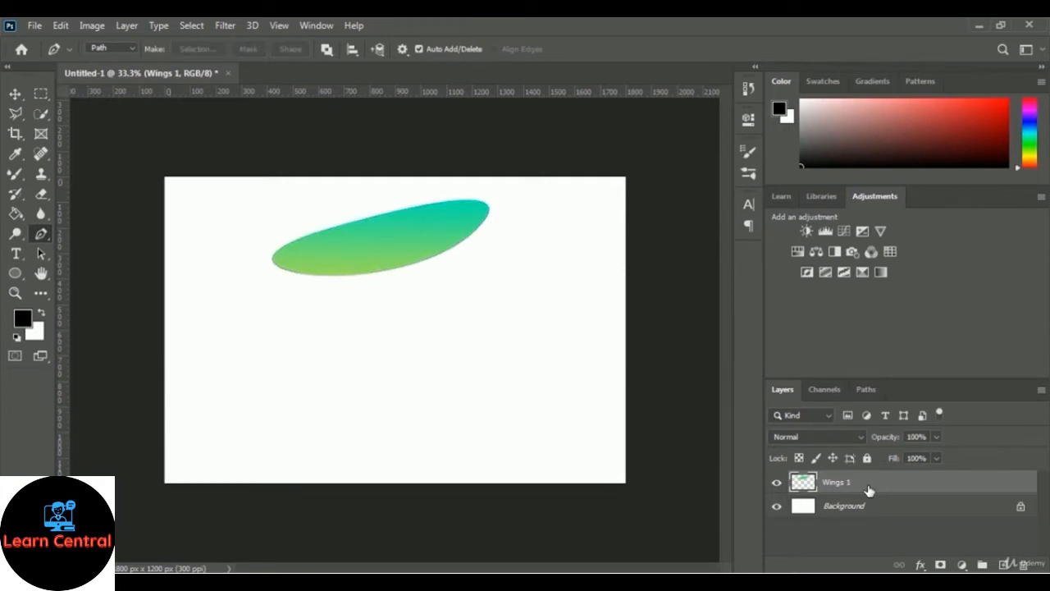
# - Move the Wings 1 wing to the canvas's upper right and scale it to about 62% width and 72% height
pyautogui.hotkey('ctrl', 't')
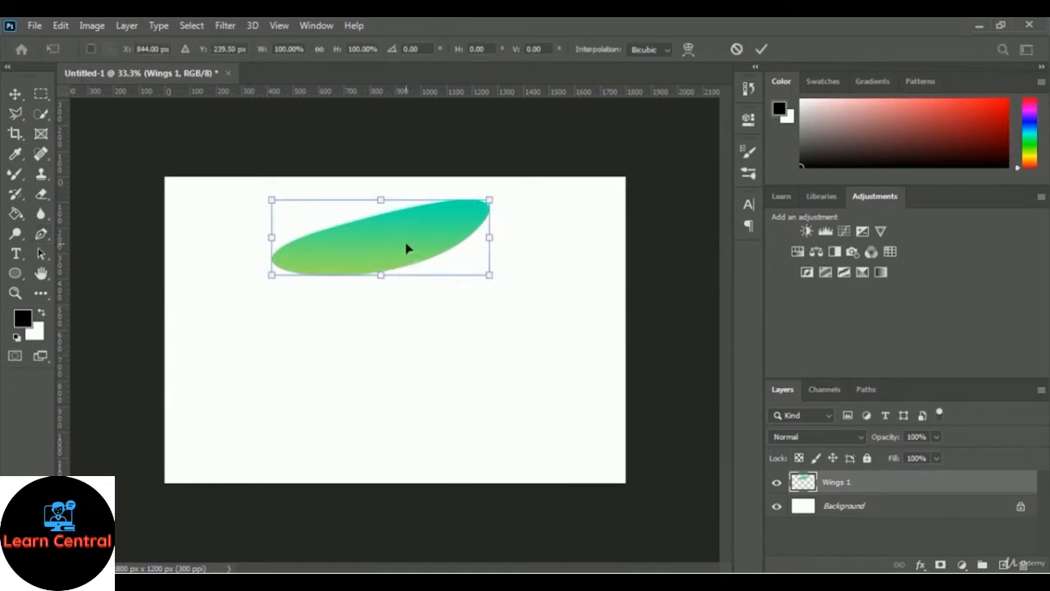
pyautogui.moveTo(421, 250); pyautogui.dragTo(513, 249)
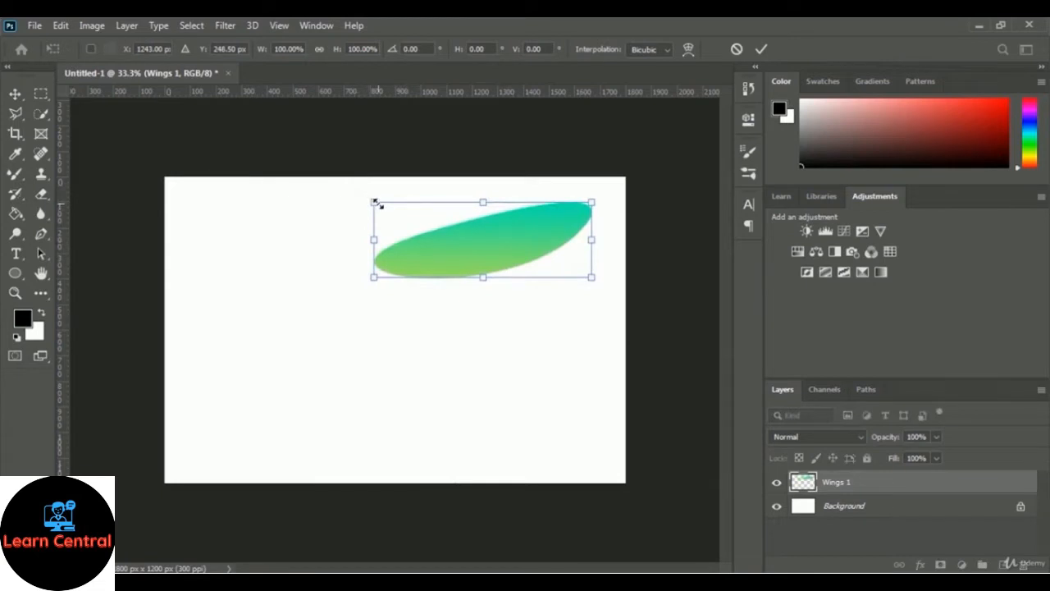
pyautogui.moveTo(374, 202); pyautogui.dragTo(457, 225)
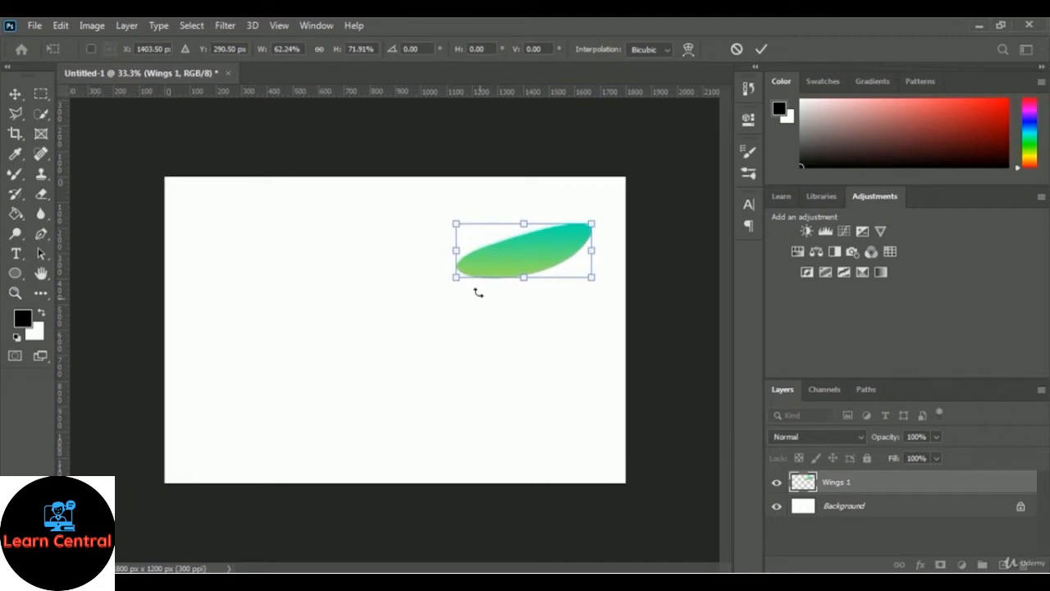
pyautogui.click(761, 50)
pyautogui.press('p')
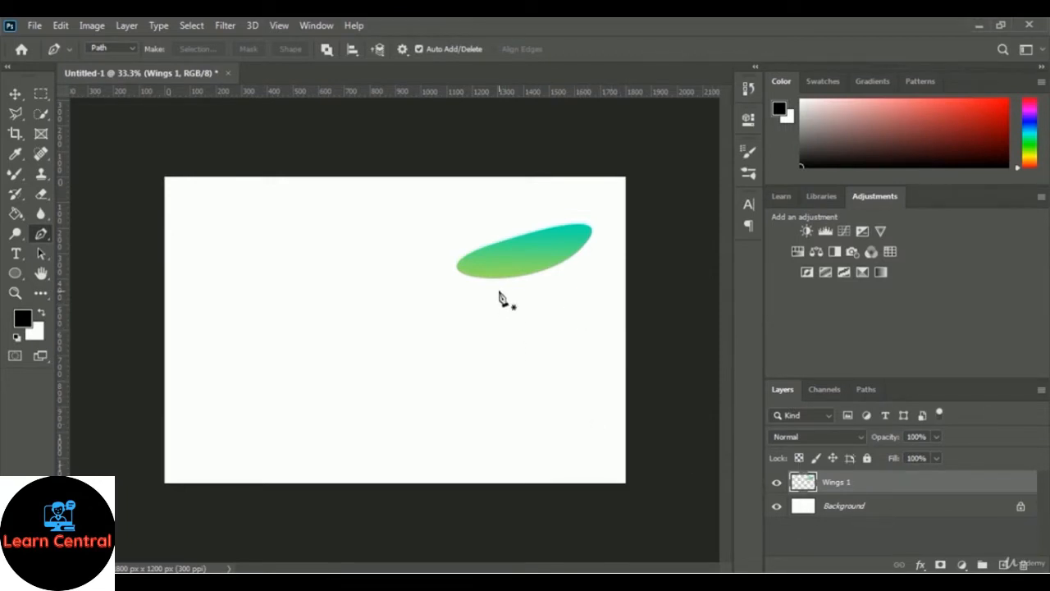
# - Duplicate the Wings 1 layer as Wings 2 in the same document
pyautogui.rightClick(838, 488)
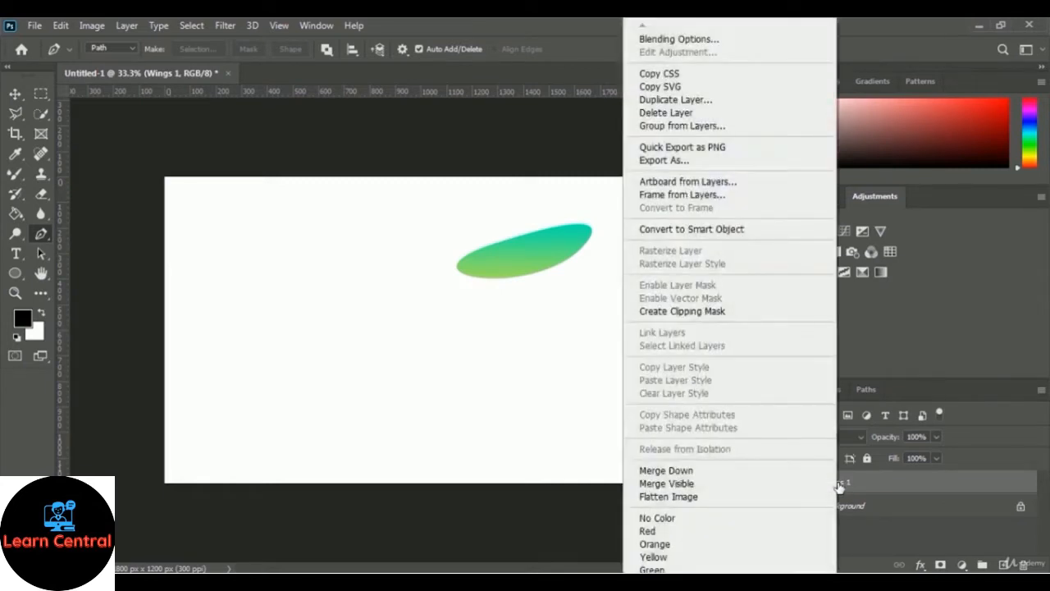
pyautogui.click(716, 104)
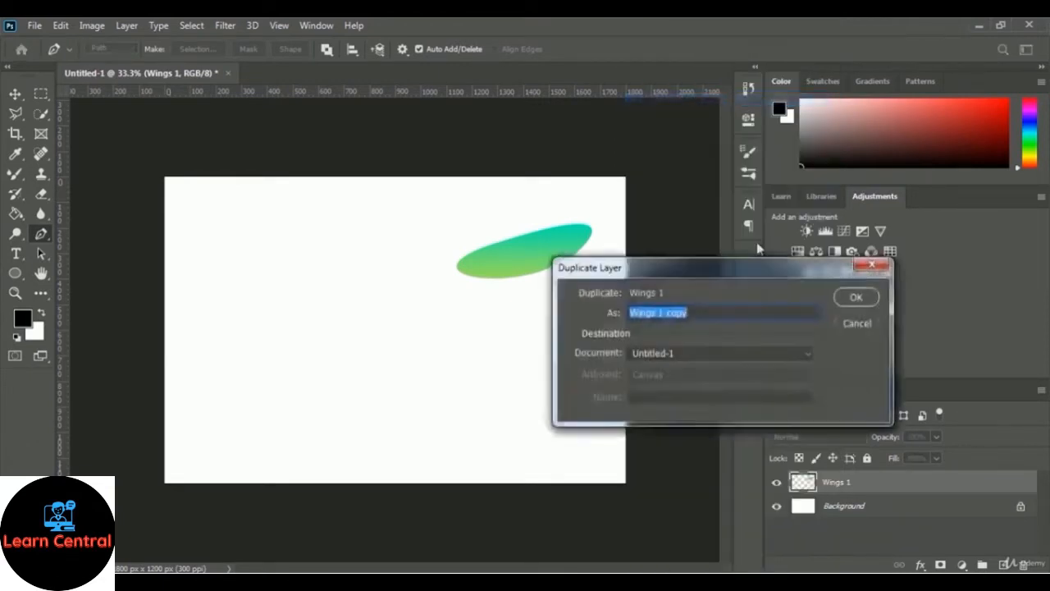
pyautogui.press('End')
pyautogui.press('BackSpace')
pyautogui.press('BackSpace')
pyautogui.press('BackSpace')
pyautogui.press('BackSpace')
pyautogui.press('BackSpace')
pyautogui.press('BackSpace')
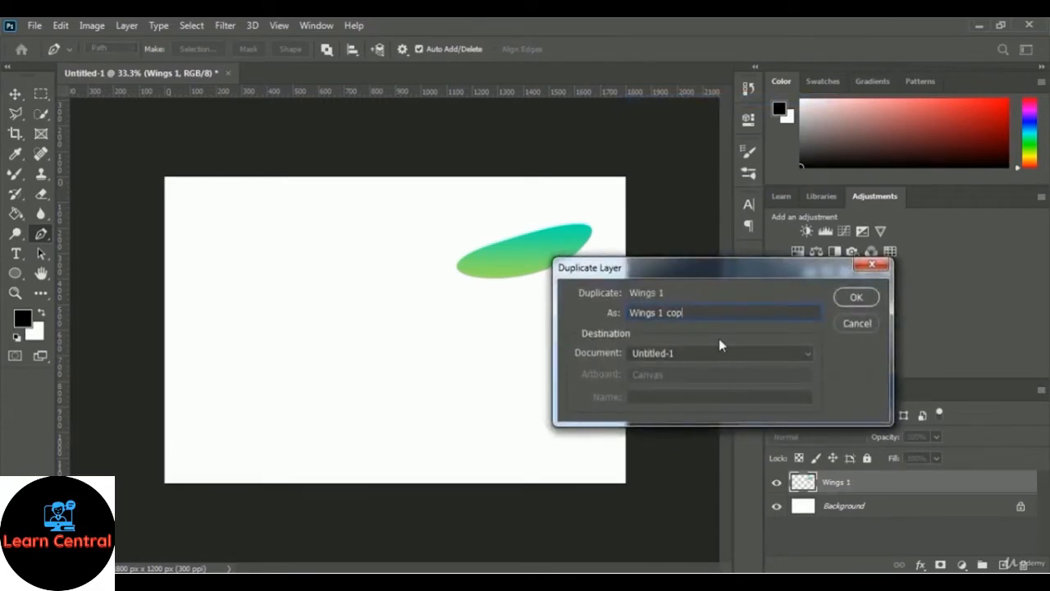
pyautogui.write('2')
pyautogui.click(858, 297)
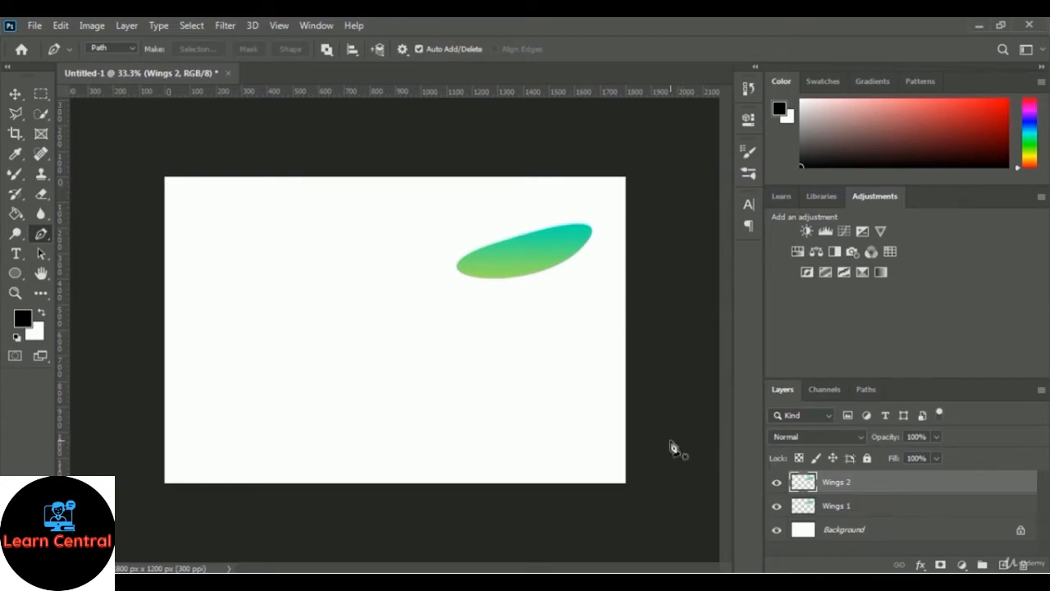
# - Fan Wings 2 out below Wings 1 from the shared left tip, rotated about 23° clockwise, and set its blend mode to Multiply
pyautogui.hotkey('ctrl', 't')
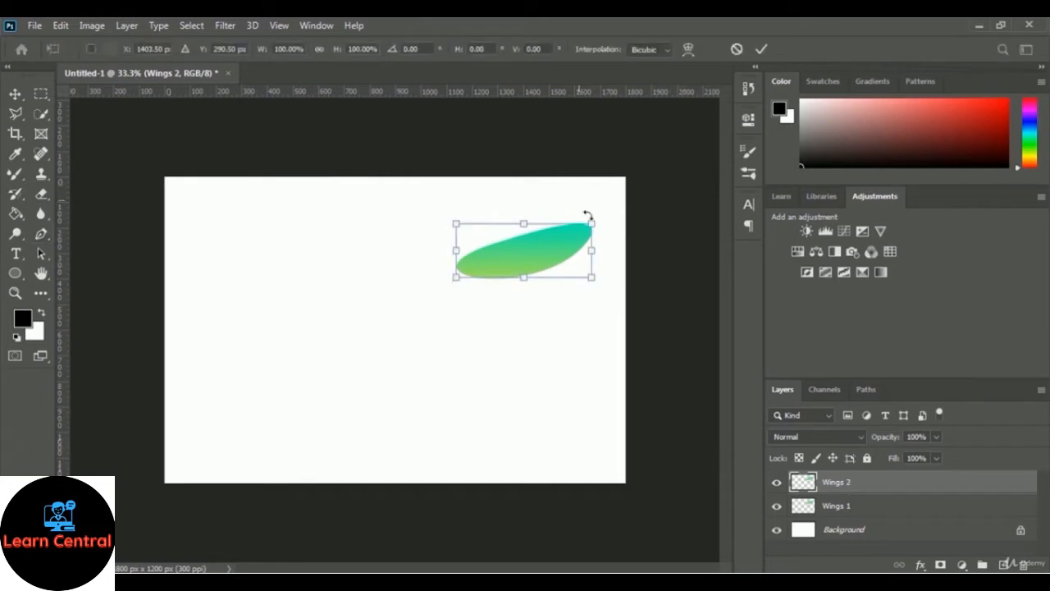
pyautogui.moveTo(605, 286); pyautogui.dragTo(582, 317)
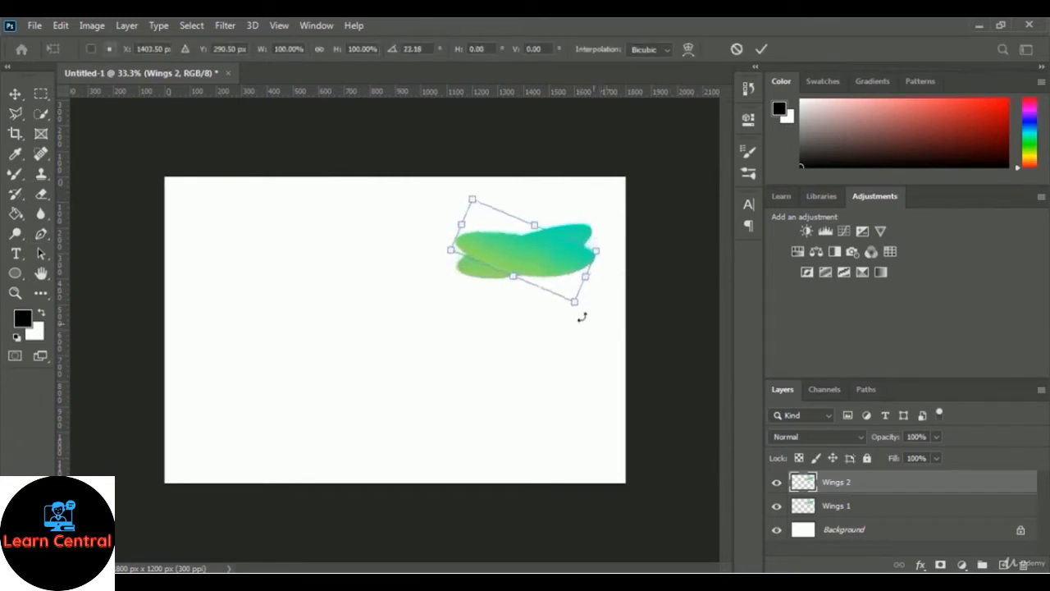
pyautogui.moveTo(506, 254); pyautogui.dragTo(512, 274)
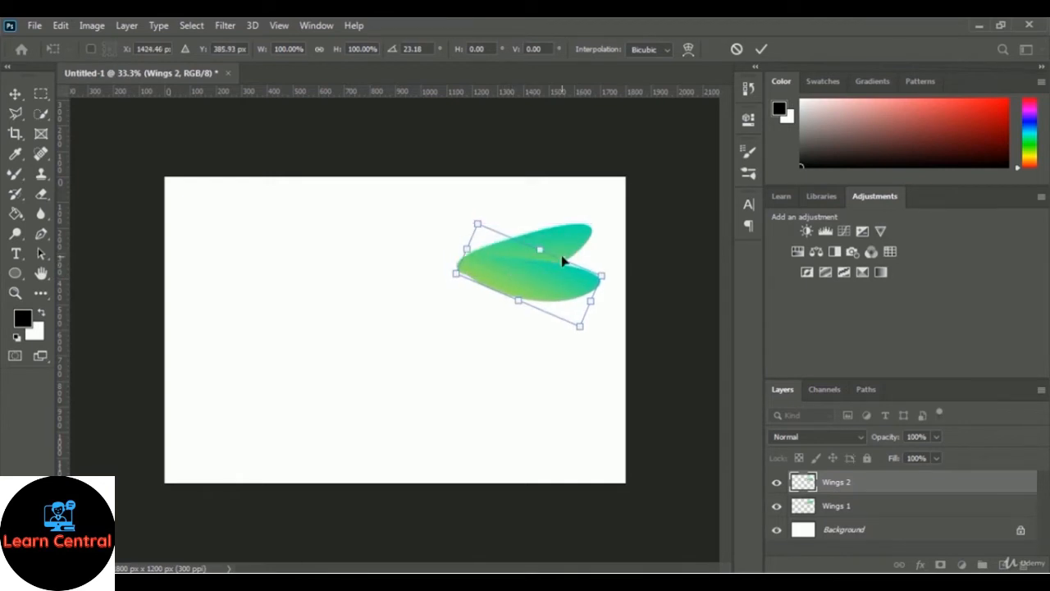
pyautogui.press('Left')
pyautogui.press('Left')
pyautogui.press('Left')
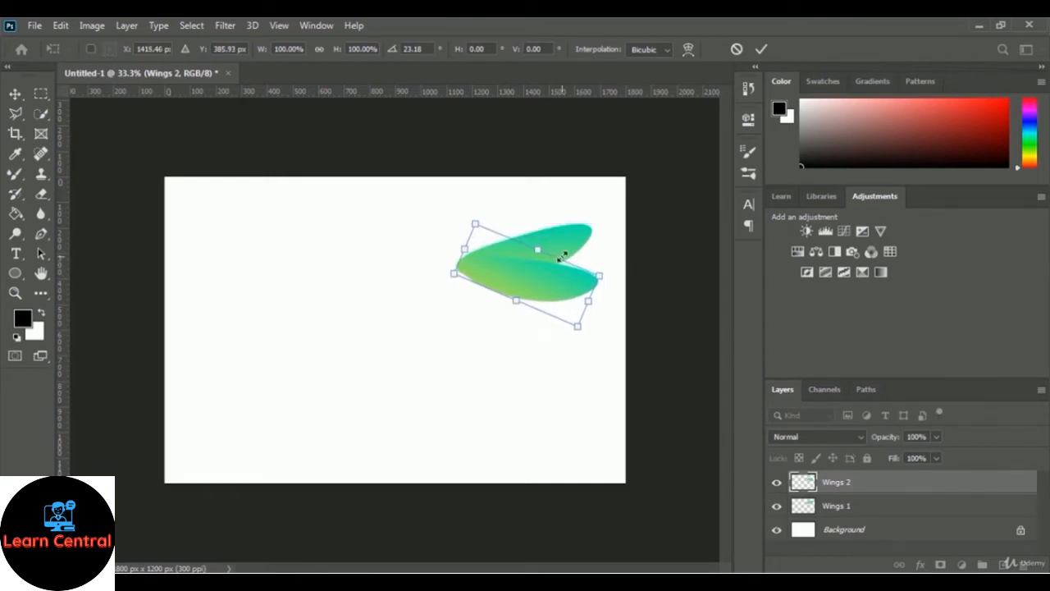
pyautogui.press('Return')
pyautogui.press('p')
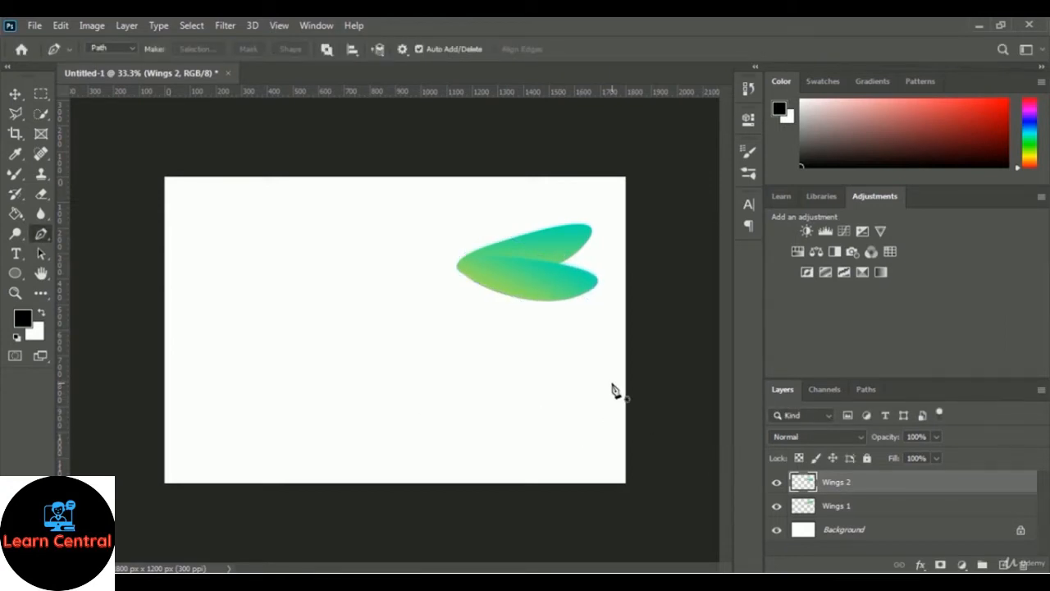
pyautogui.click(838, 441)
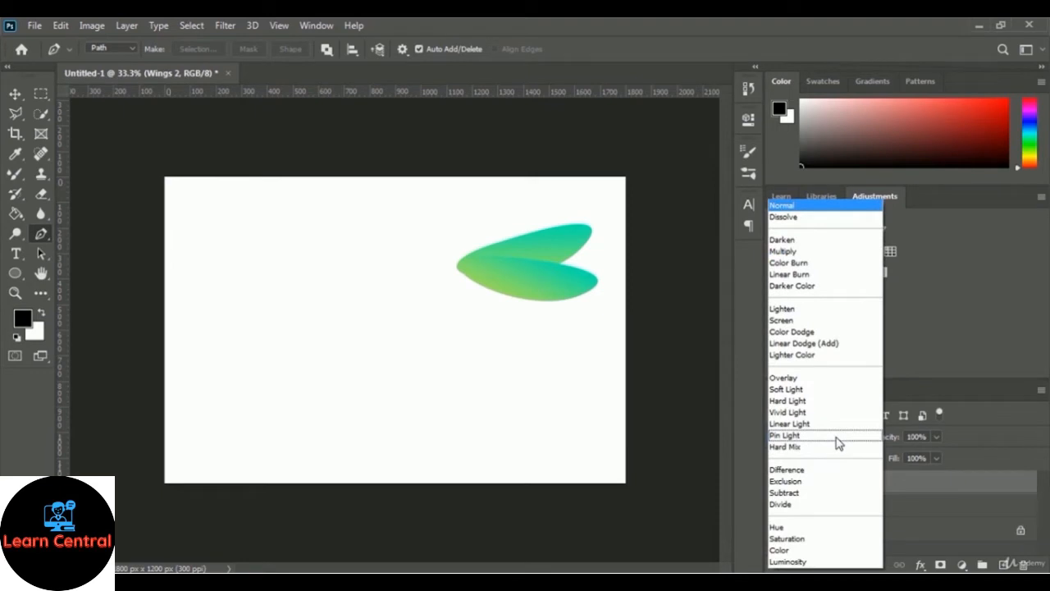
pyautogui.click(828, 252)
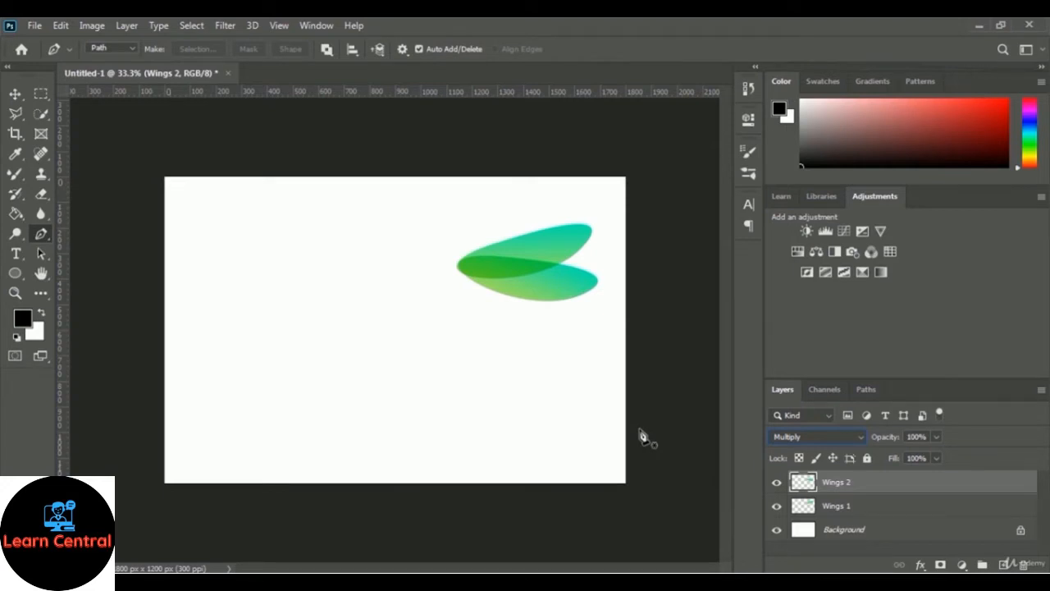
# - Duplicate the Wings 2 layer as Wings 3 in the same document
pyautogui.rightClick(839, 482)
pyautogui.click(711, 99)
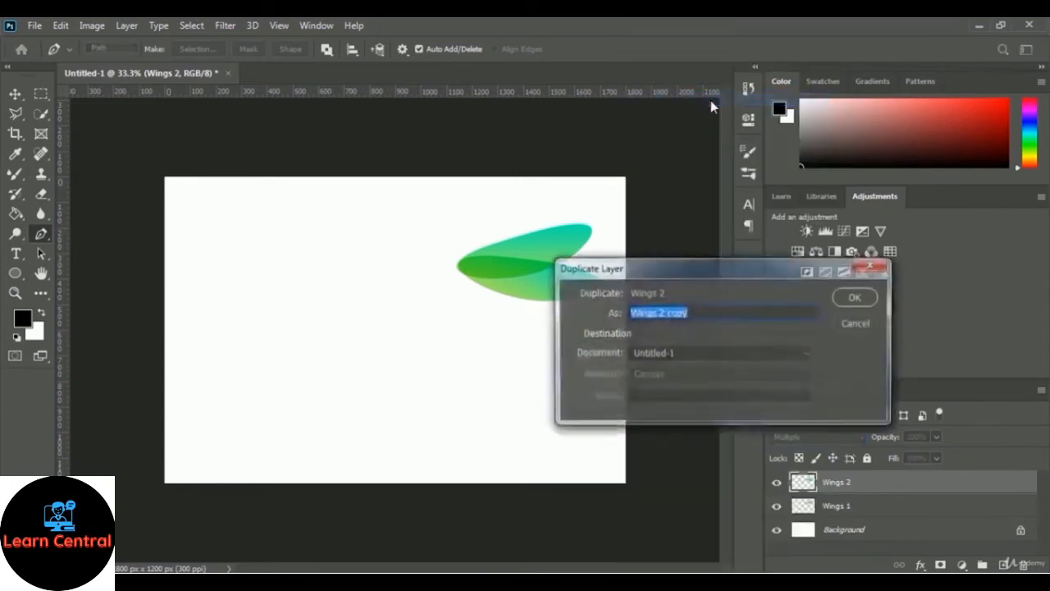
pyautogui.press('End')
pyautogui.press('BackSpace')
pyautogui.press('BackSpace')
pyautogui.press('BackSpace')
pyautogui.press('BackSpace')
pyautogui.press('BackSpace')
pyautogui.press('BackSpace')
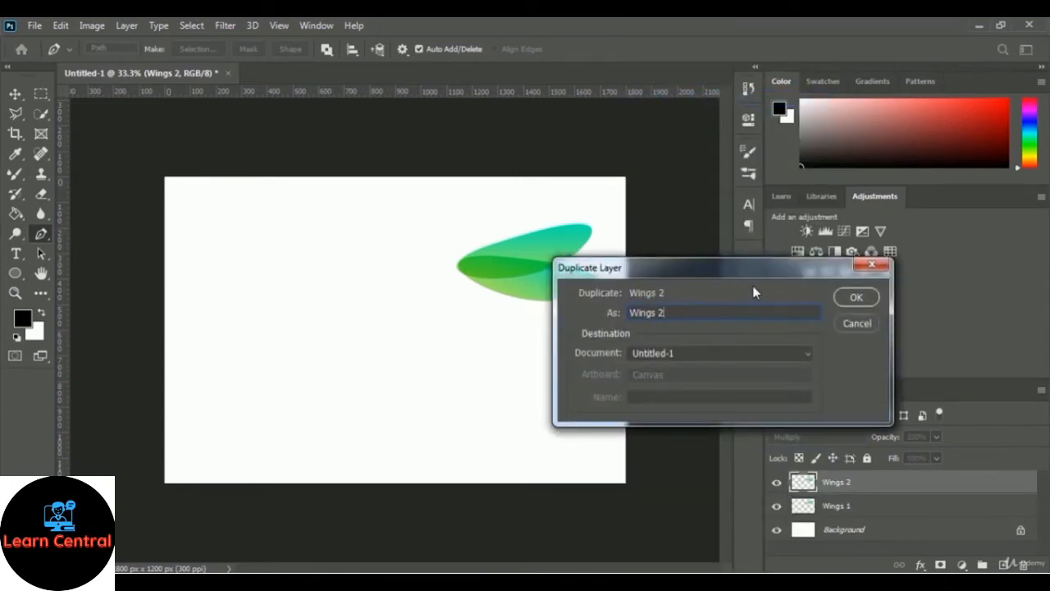
pyautogui.write('3')
pyautogui.click(856, 297)
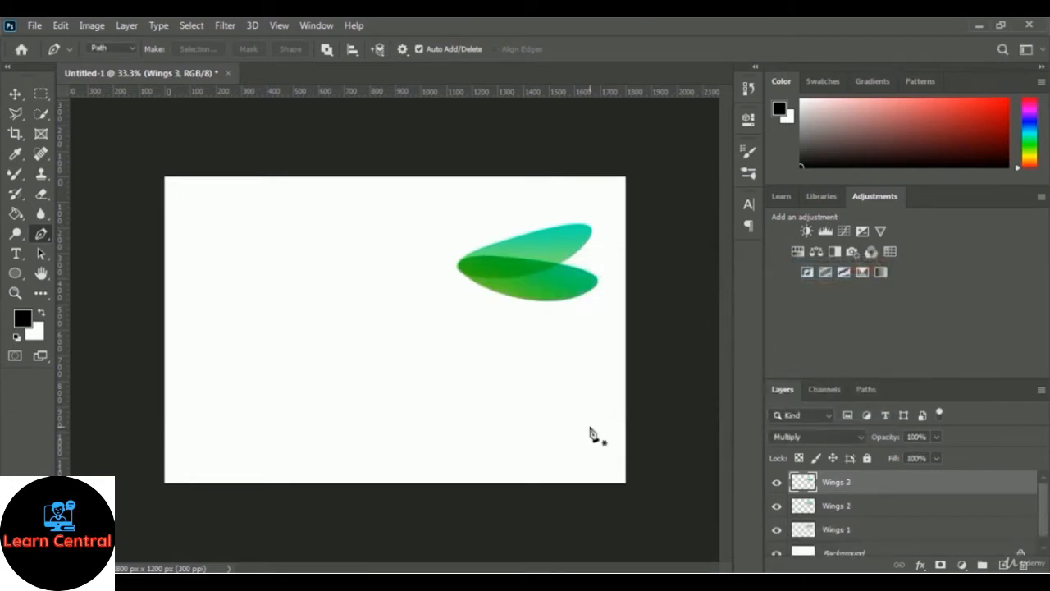
# - Rotate the Wings 3 wing about 21.5° clockwise and place it below Wings 2 with their left tips meeting
pyautogui.hotkey('ctrl', 't')
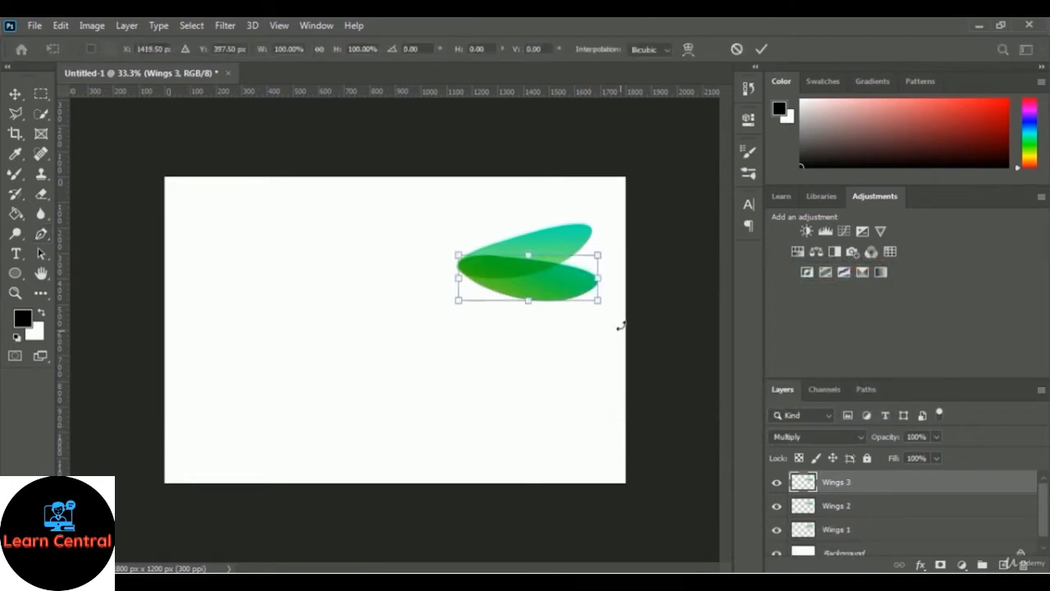
pyautogui.moveTo(612, 309); pyautogui.dragTo(598, 358)
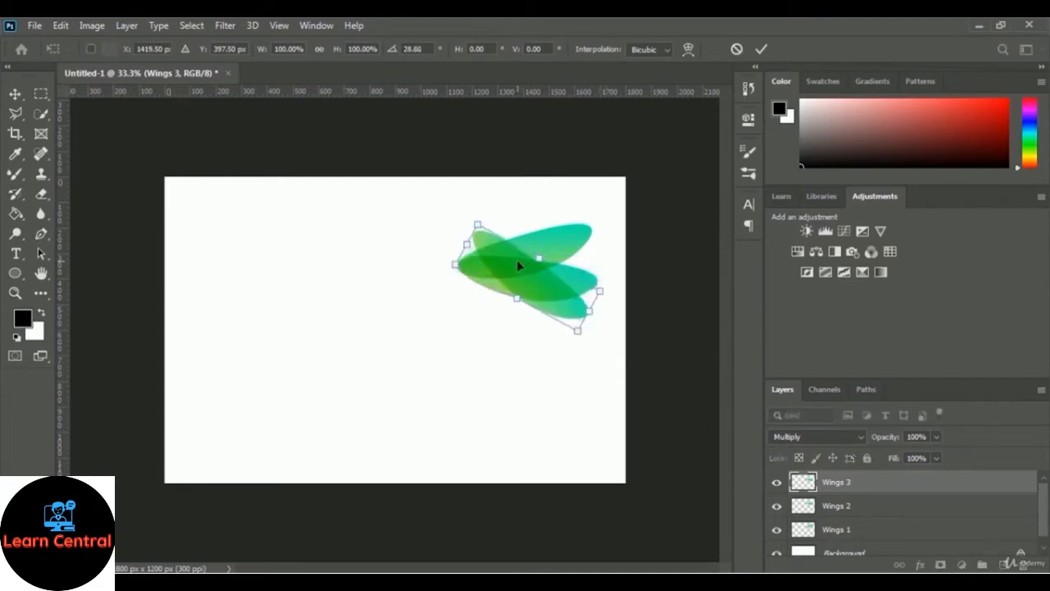
pyautogui.moveTo(518, 265); pyautogui.dragTo(507, 293)
pyautogui.moveTo(506, 294); pyautogui.dragTo(506, 295)
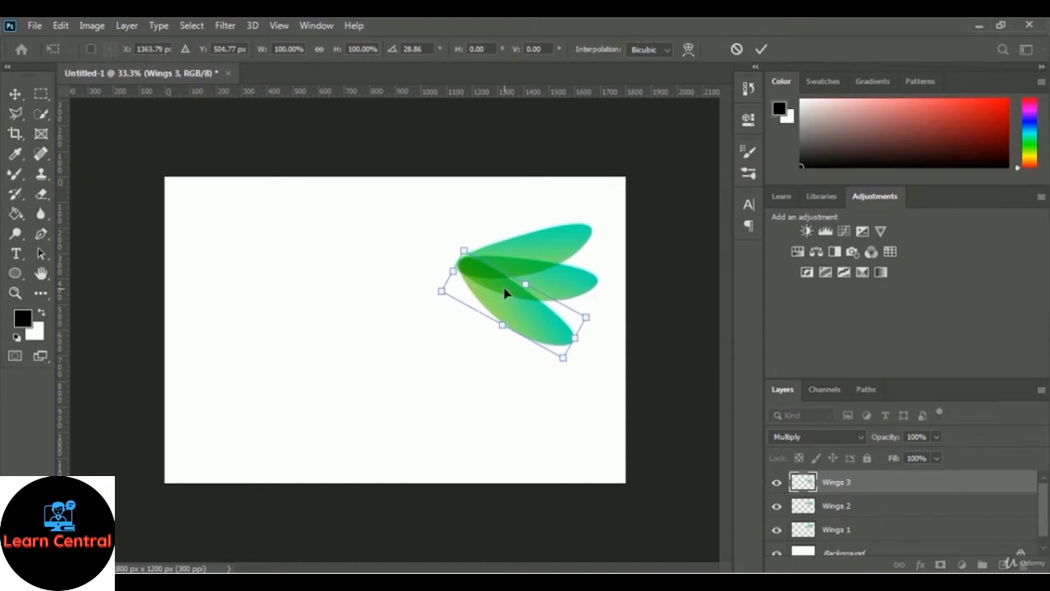
pyautogui.moveTo(580, 362); pyautogui.dragTo(587, 354)
pyautogui.hotkey('shift', 'Up')
pyautogui.hotkey('shift', 'Right')
pyautogui.press('Up')
pyautogui.press('Up')
pyautogui.press('Right')
pyautogui.press('Right')
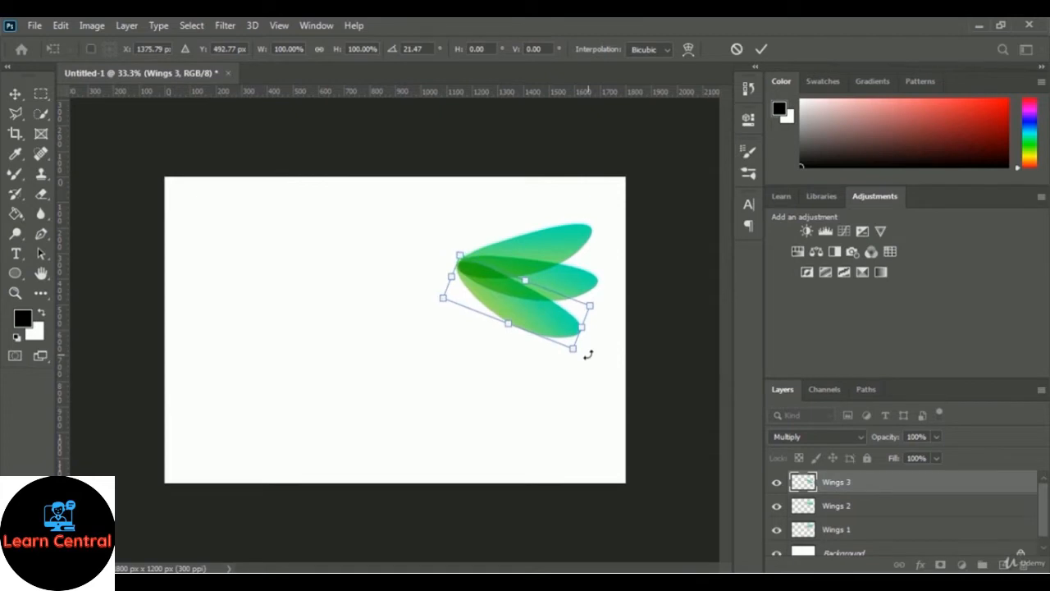
pyautogui.press('Return')
pyautogui.press('p')
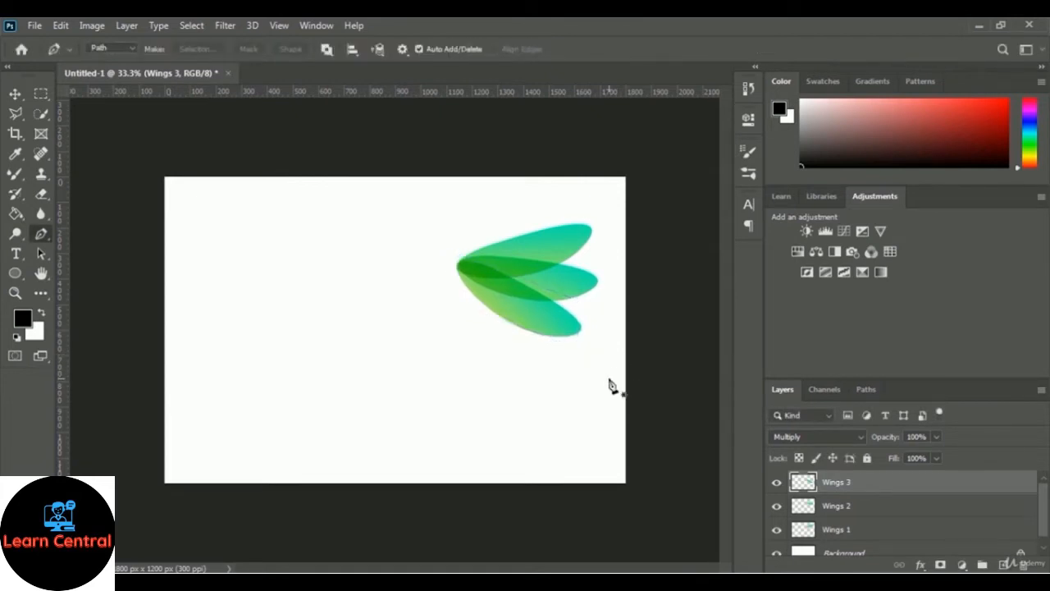
# - Duplicate the Wings 3 layer as Wings 4 in the same document
pyautogui.rightClick(841, 485)
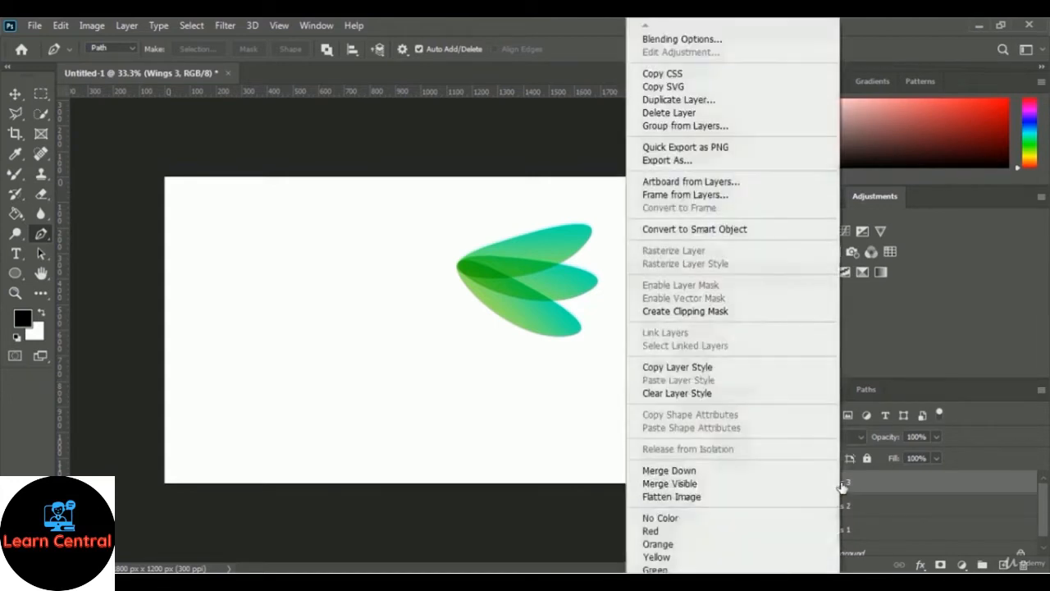
pyautogui.click(708, 99)
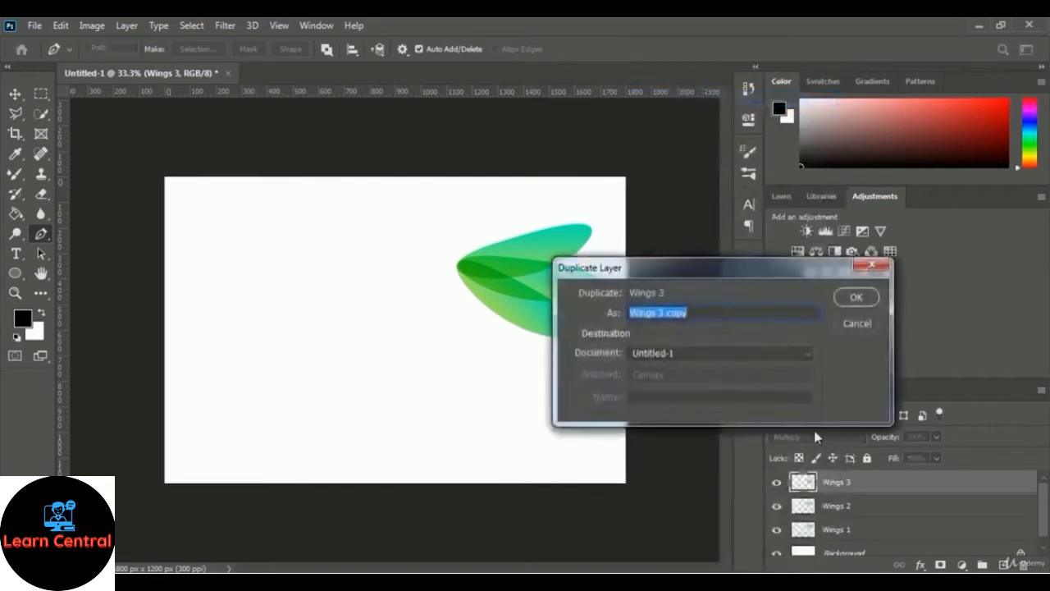
pyautogui.press('Right')
pyautogui.press('BackSpace')
pyautogui.press('BackSpace')
pyautogui.press('BackSpace')
pyautogui.press('BackSpace')
pyautogui.press('BackSpace')
pyautogui.press('BackSpace')
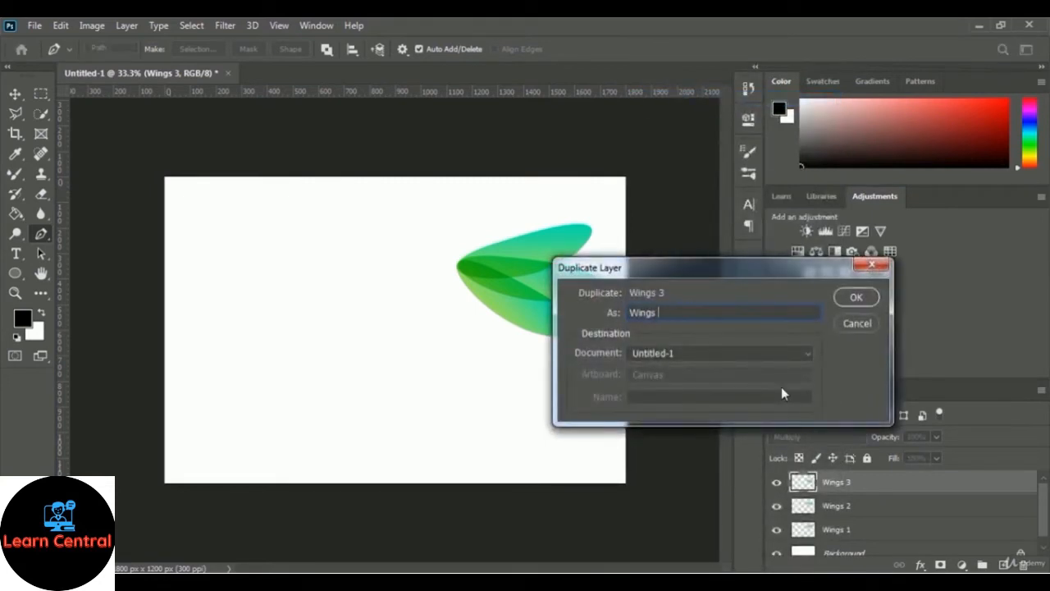
pyautogui.write('4')
pyautogui.click(855, 300)
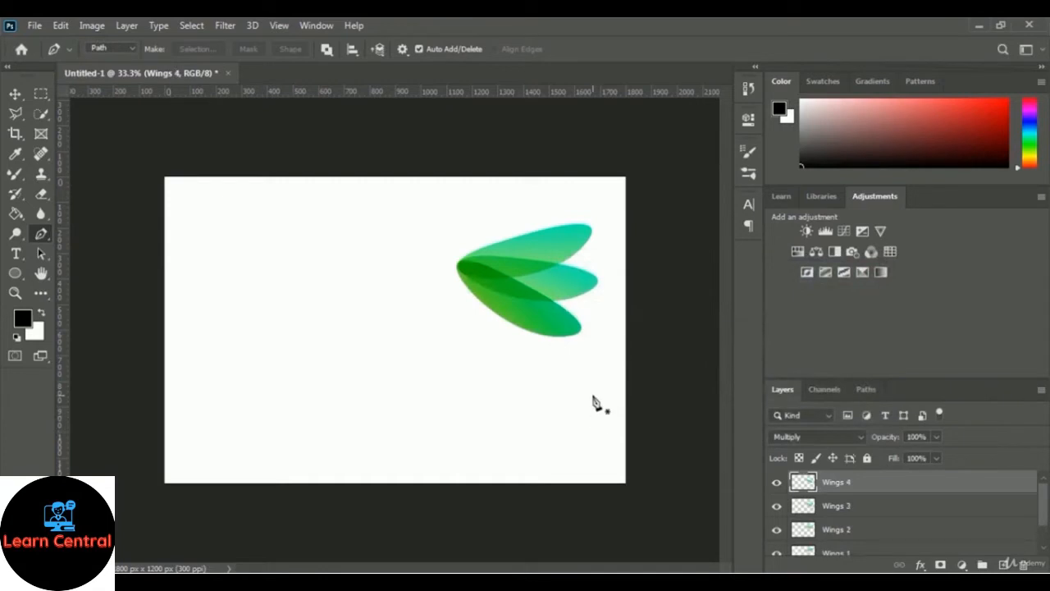
# - Rotate the Wings 4 wing about 16.4° clockwise and place it below Wings 3 with their left tips meeting
pyautogui.hotkey('ctrl', 't')
pyautogui.moveTo(600, 354); pyautogui.dragTo(582, 395)
pyautogui.moveTo(525, 304); pyautogui.dragTo(512, 322)
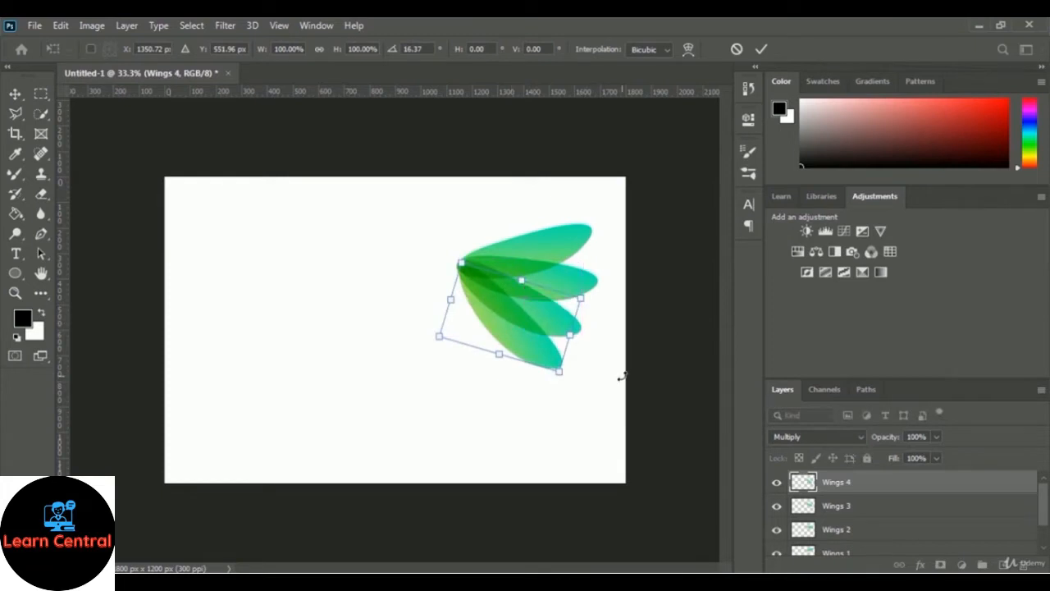
pyautogui.press('Return')
pyautogui.press('p')
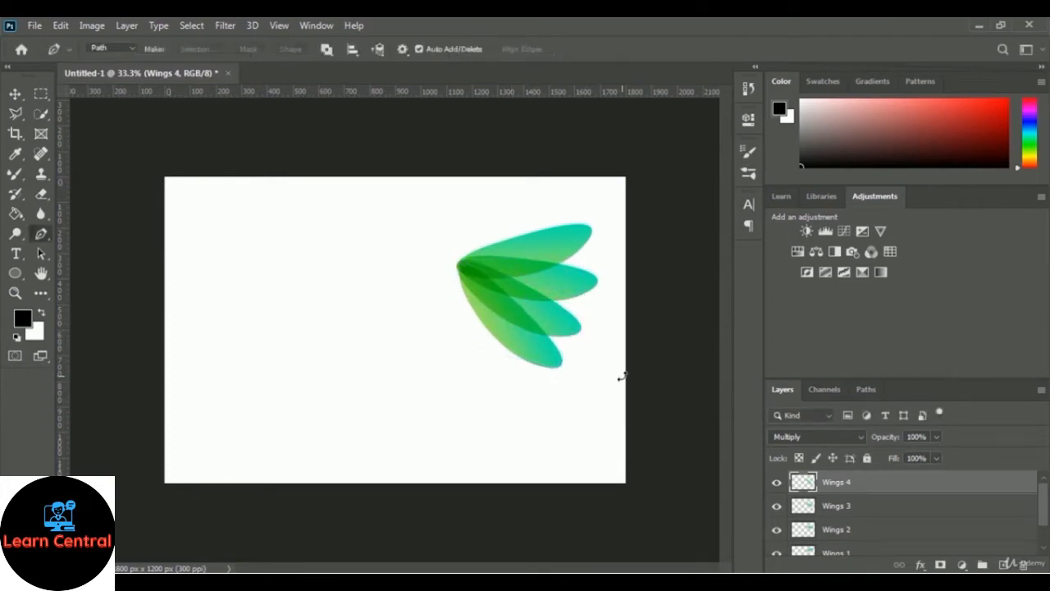
# - Duplicate the Wings 4 layer as Wings 5 in the same document
pyautogui.rightClick(835, 488)
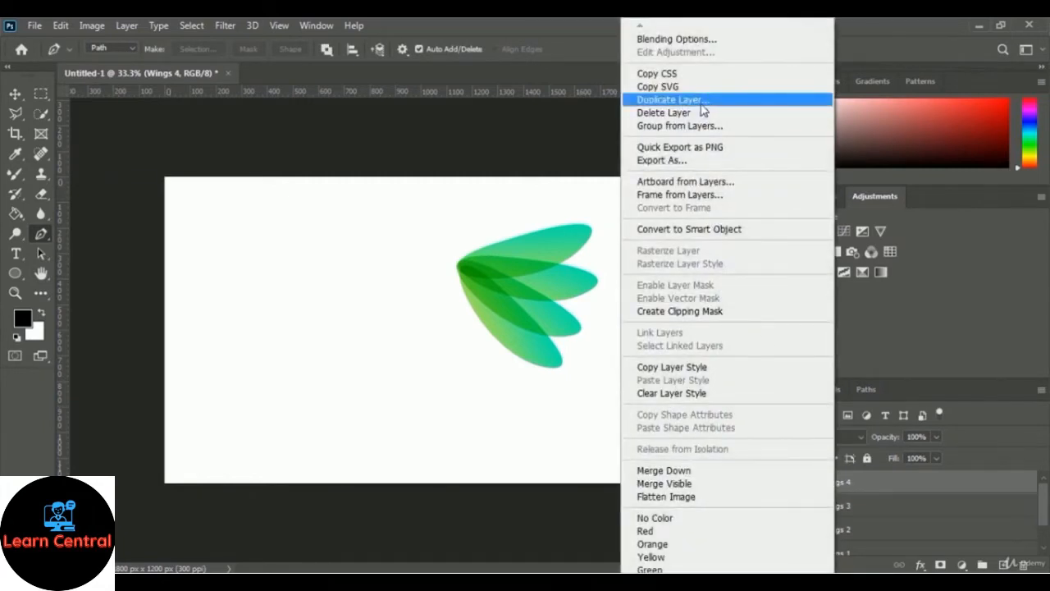
pyautogui.click(701, 101)
pyautogui.press('End')
pyautogui.press('BackSpace')
pyautogui.press('BackSpace')
pyautogui.press('BackSpace')
pyautogui.press('BackSpace')
pyautogui.press('BackSpace')
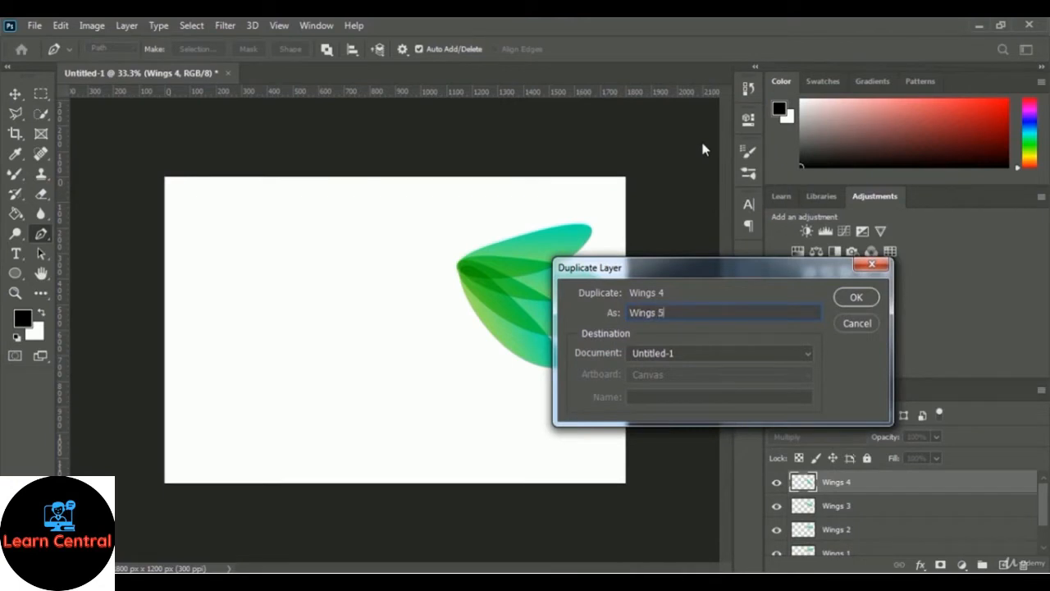
pyautogui.click(856, 298)
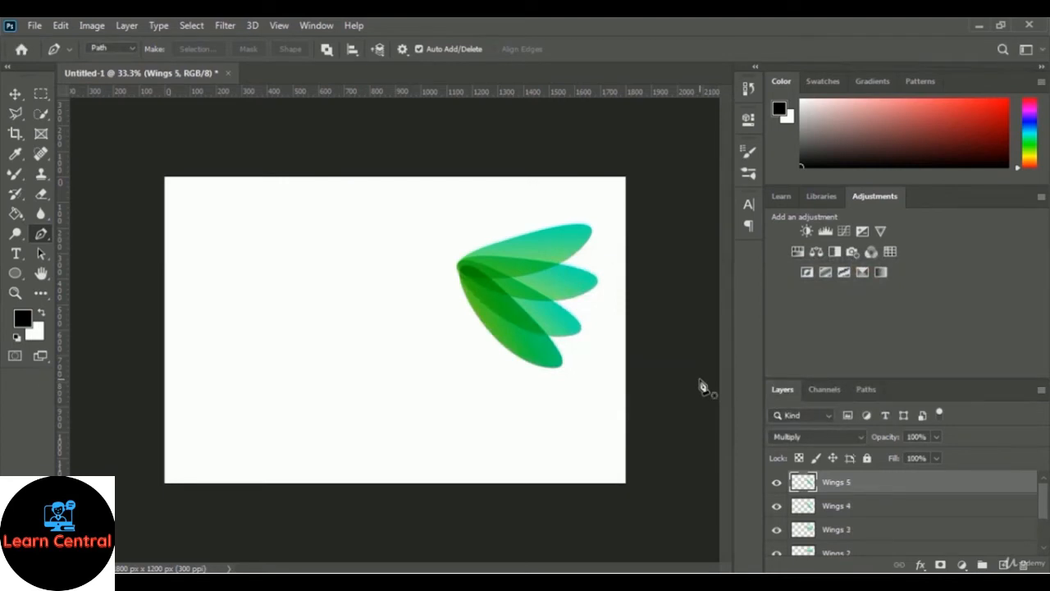
# - Rotate the Wings 5 wing about 23.6° clockwise and place it below Wings 4 with their left tips meeting
pyautogui.hotkey('ctrl', 't')
pyautogui.moveTo(589, 386); pyautogui.dragTo(563, 424)
pyautogui.moveTo(496, 326); pyautogui.dragTo(472, 309)
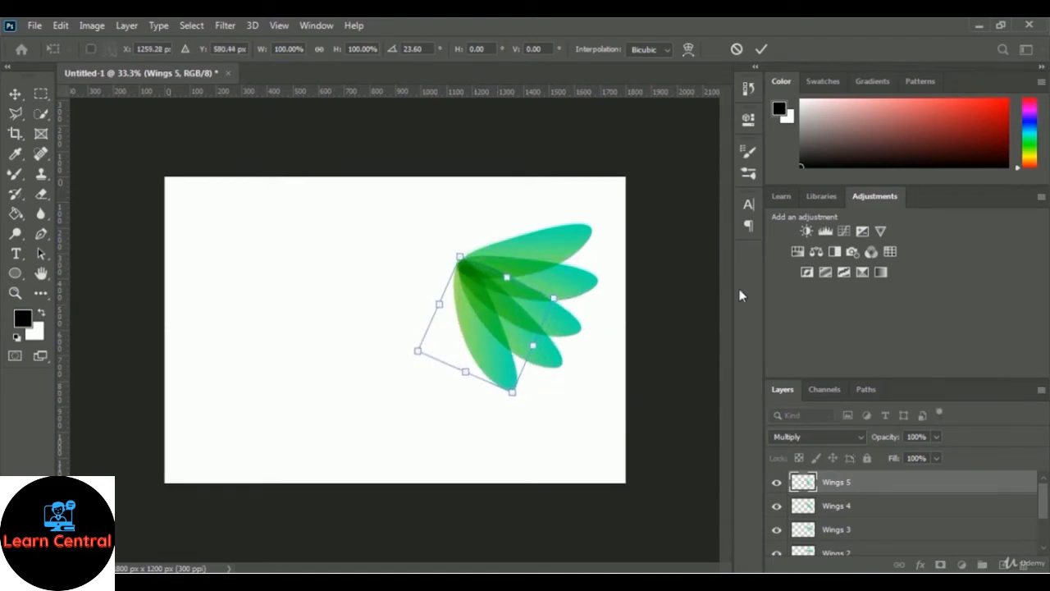
pyautogui.press('Return')
pyautogui.press('p')
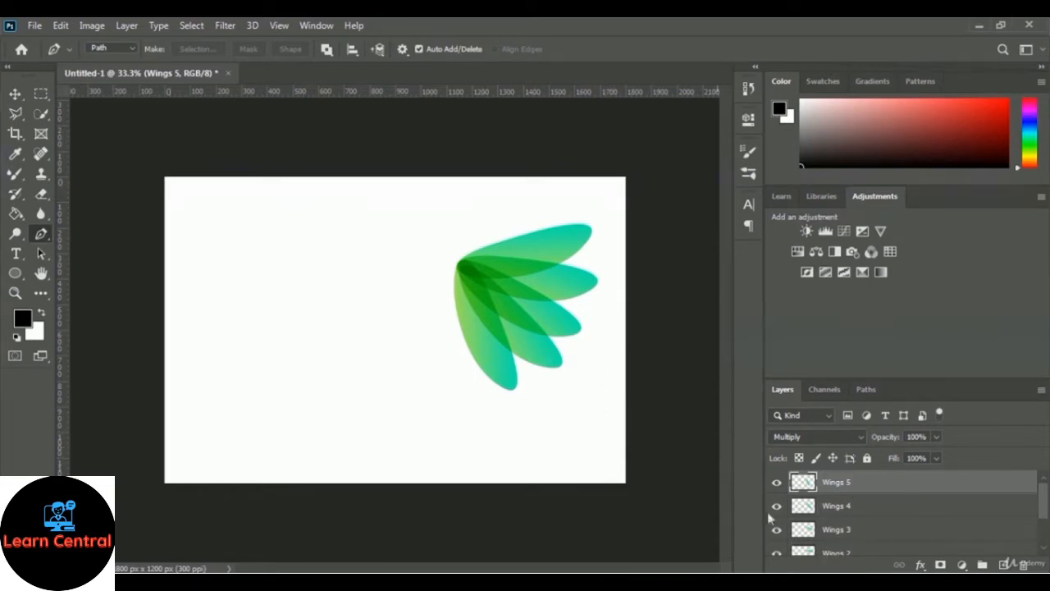
# - Group the layers Wings 1 through Wings 5 and name the group Wings
pyautogui.scroll(-2, 1044, 510)
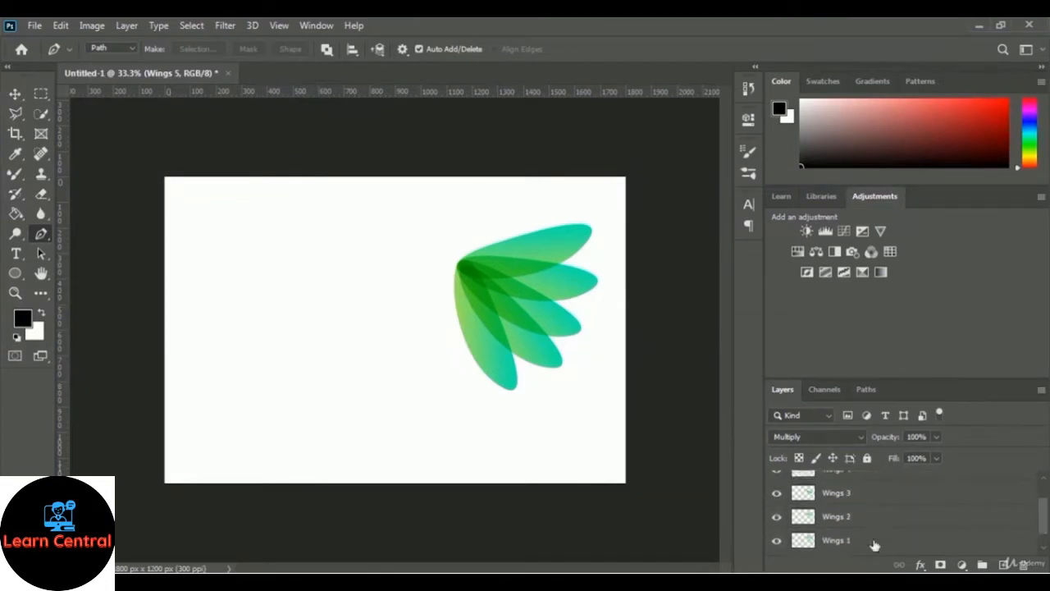
pyautogui.click(831, 541)
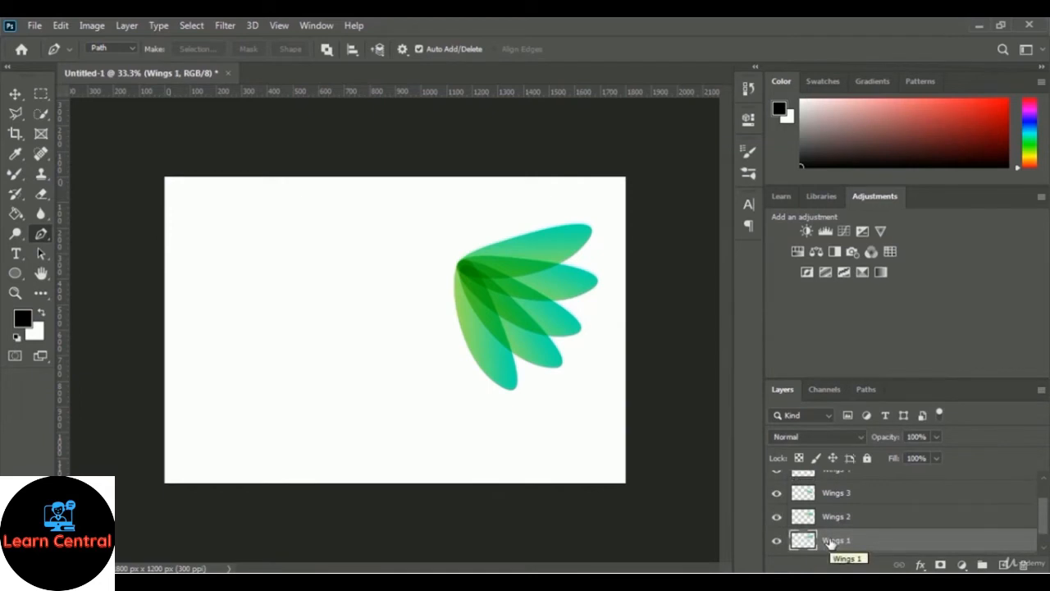
pyautogui.keyDown('ctrl'); pyautogui.click(839, 522); pyautogui.keyUp('ctrl')
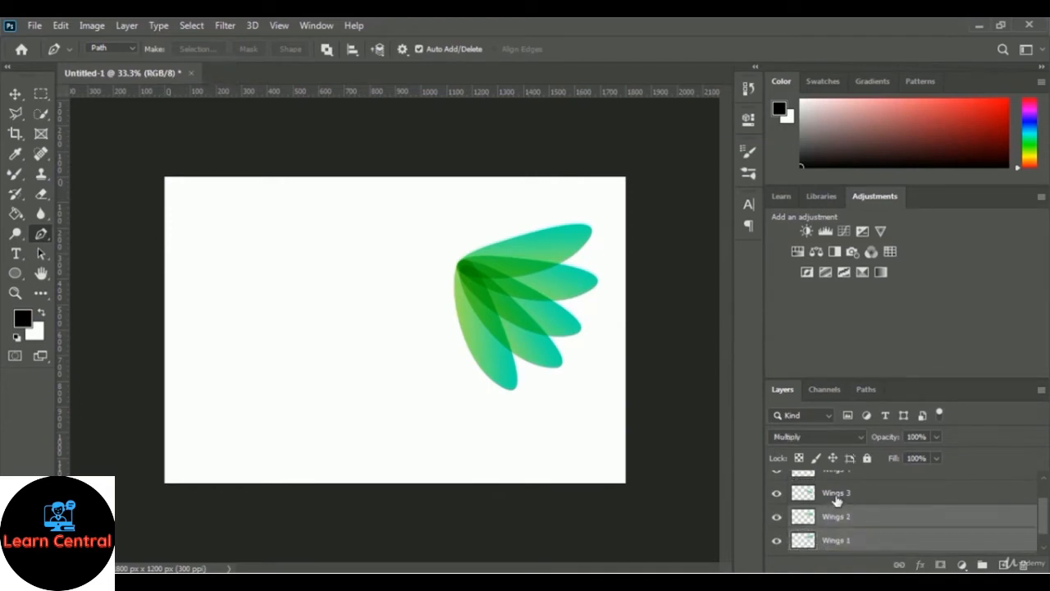
pyautogui.keyDown('ctrl'); pyautogui.click(837, 499); pyautogui.keyUp('ctrl')
pyautogui.scroll(1, 861, 517)
pyautogui.keyDown('ctrl'); pyautogui.click(837, 494); pyautogui.keyUp('ctrl')
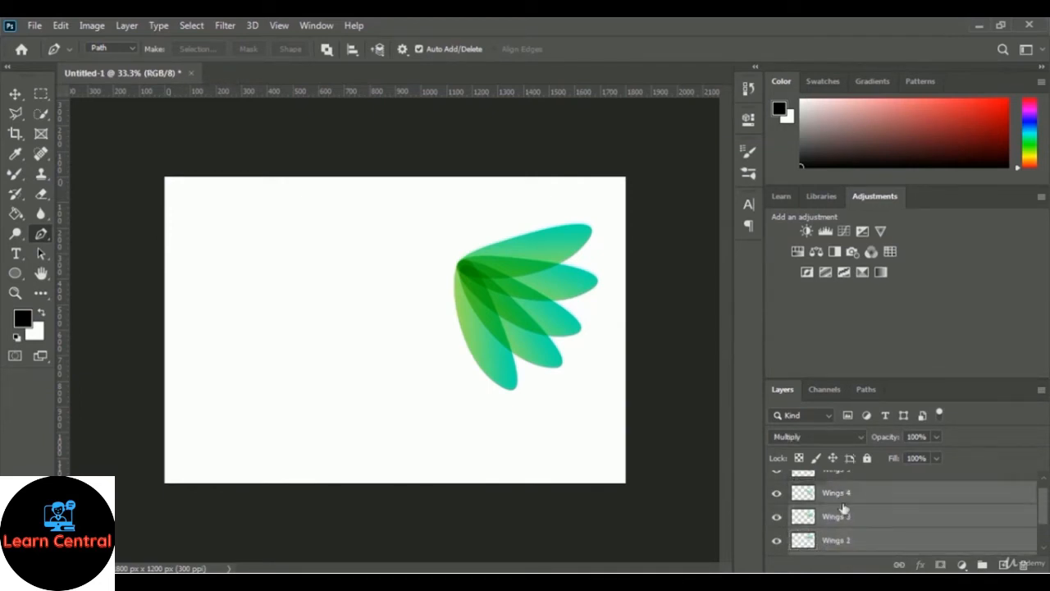
pyautogui.scroll(1, 858, 521)
pyautogui.keyDown('ctrl'); pyautogui.click(838, 490); pyautogui.keyUp('ctrl')
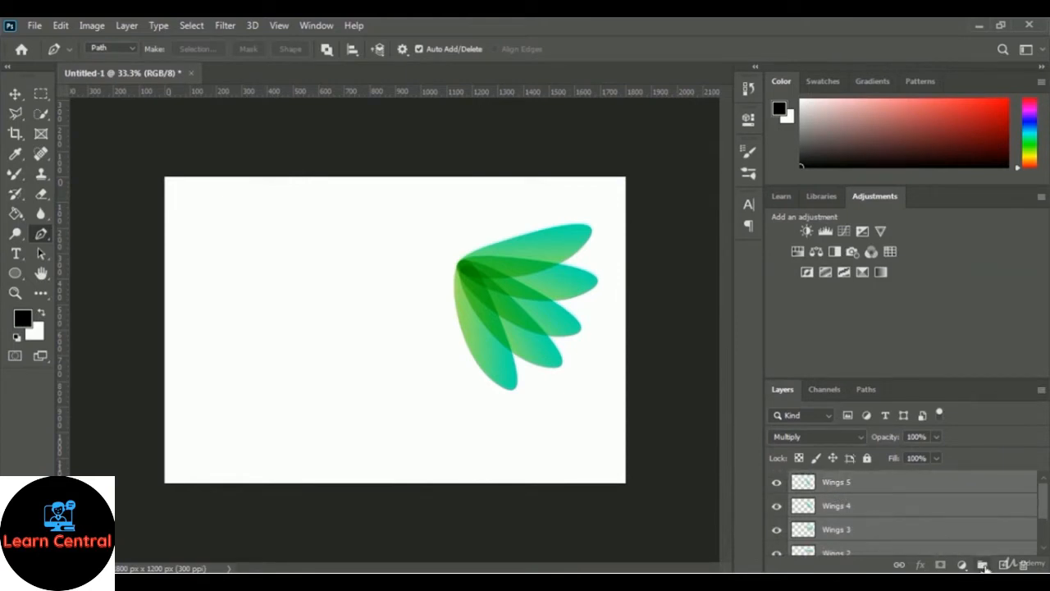
pyautogui.click(983, 565)
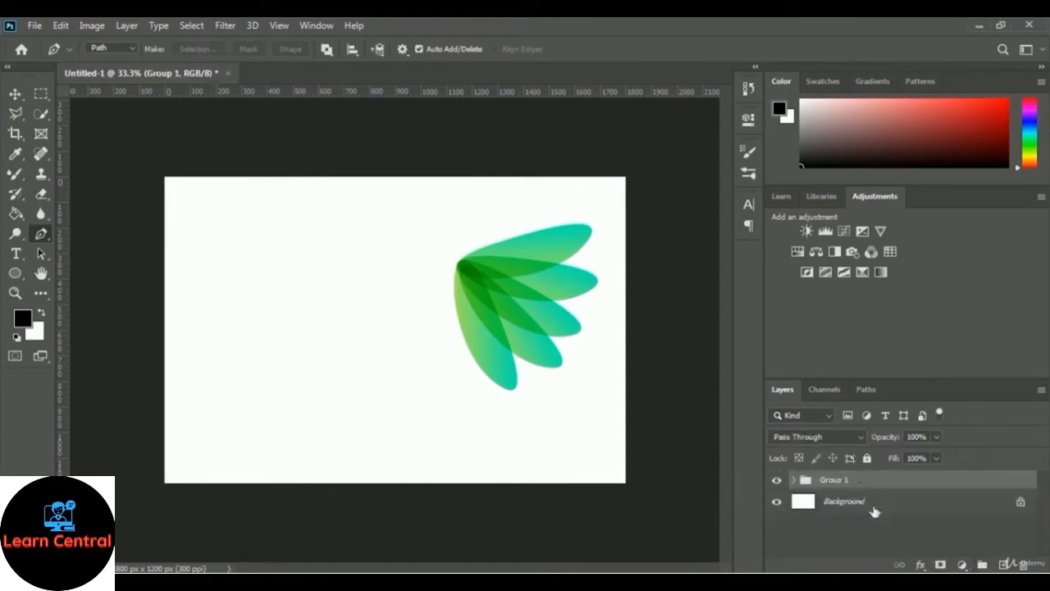
pyautogui.doubleClick(834, 480)
pyautogui.write('Wings')
pyautogui.press('Return')
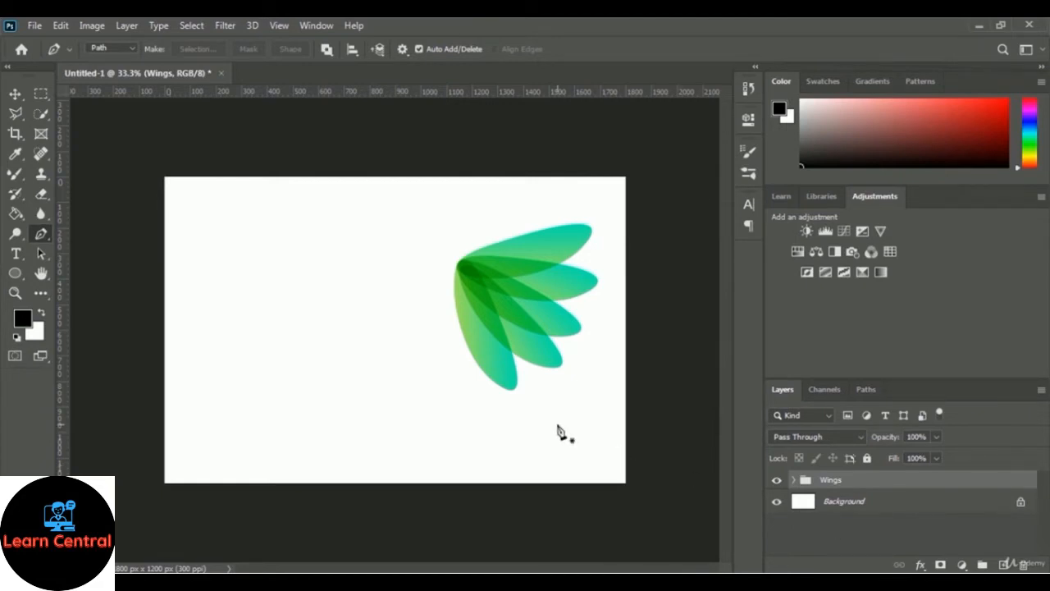
# - Activate the Custom Shape tool and browse its shape library as far as the curved, tapering shapes
pyautogui.click(15, 274)
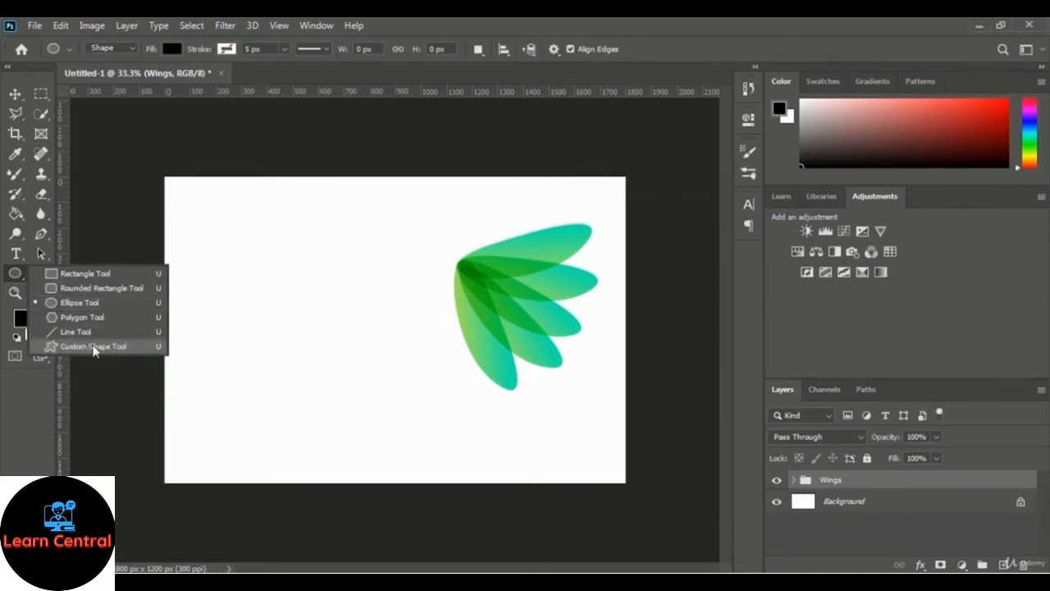
pyautogui.click(90, 348)
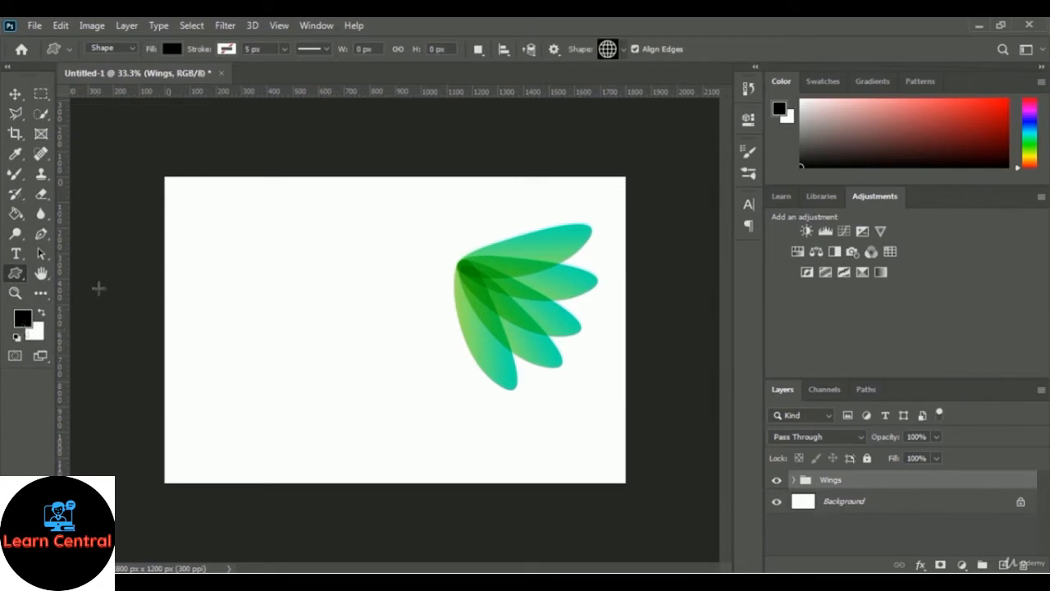
pyautogui.click(624, 50)
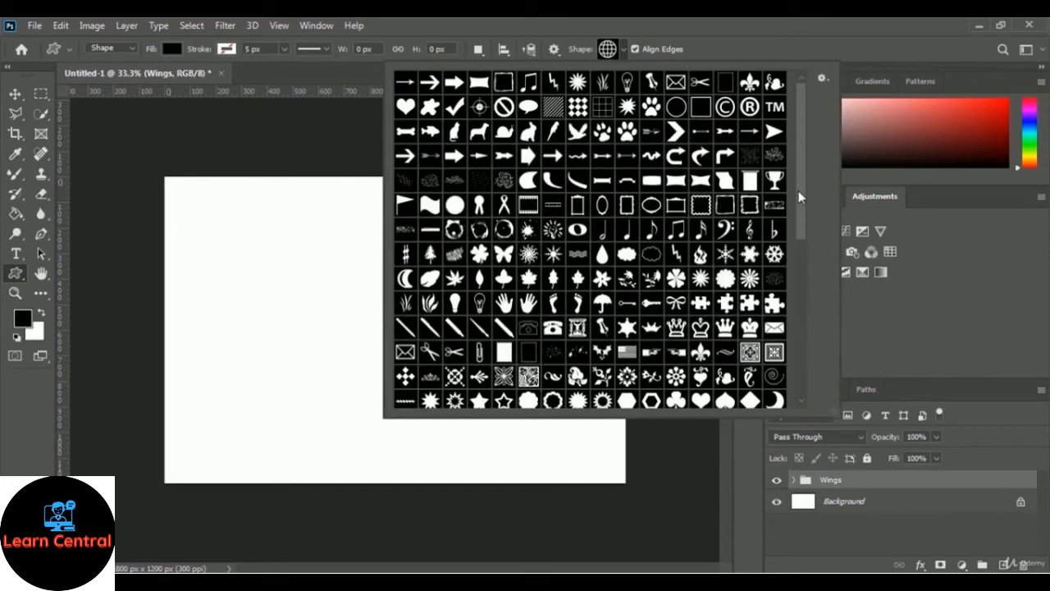
pyautogui.moveTo(803, 190); pyautogui.dragTo(806, 380)
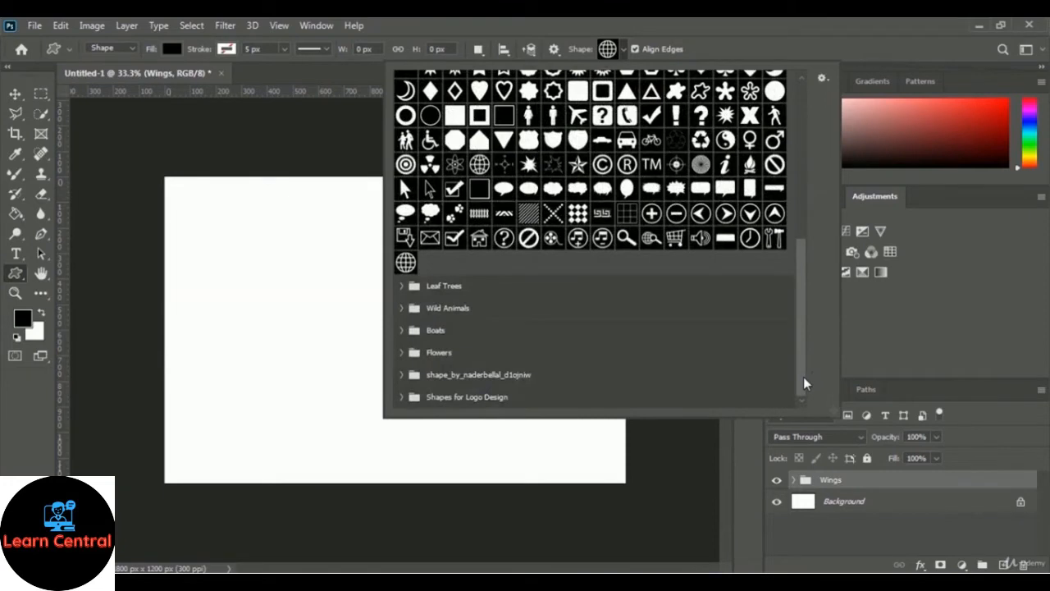
pyautogui.moveTo(804, 352); pyautogui.dragTo(802, 232)
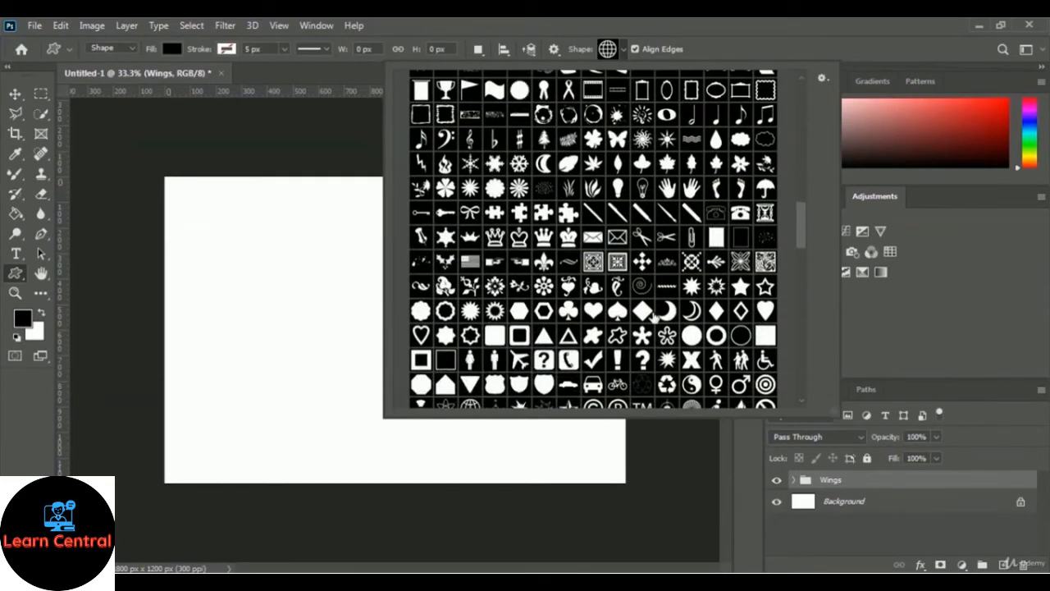
pyautogui.scroll(-3, 653, 317)
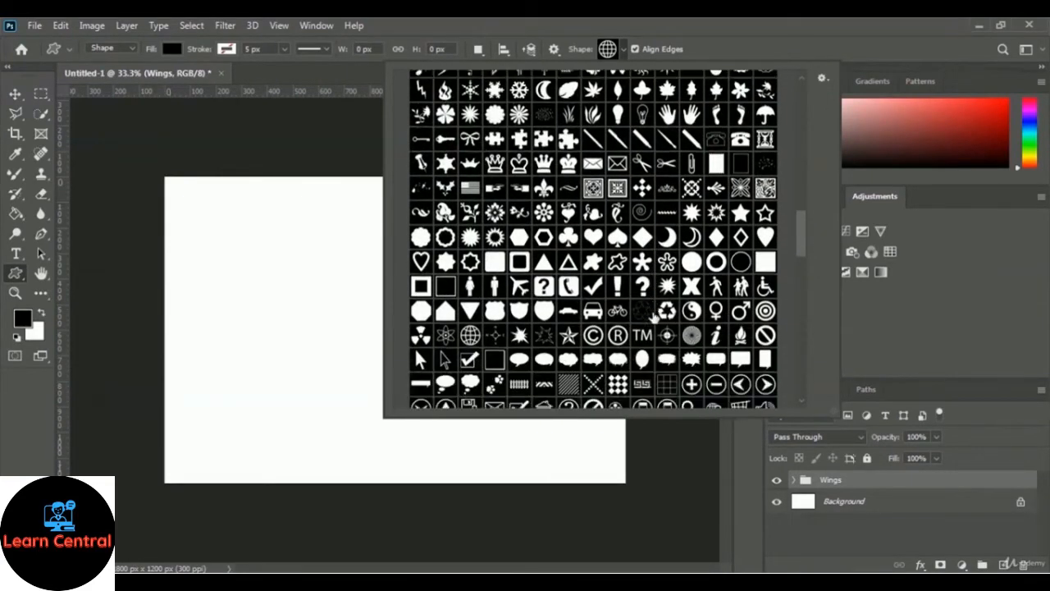
pyautogui.scroll(-3, 653, 317)
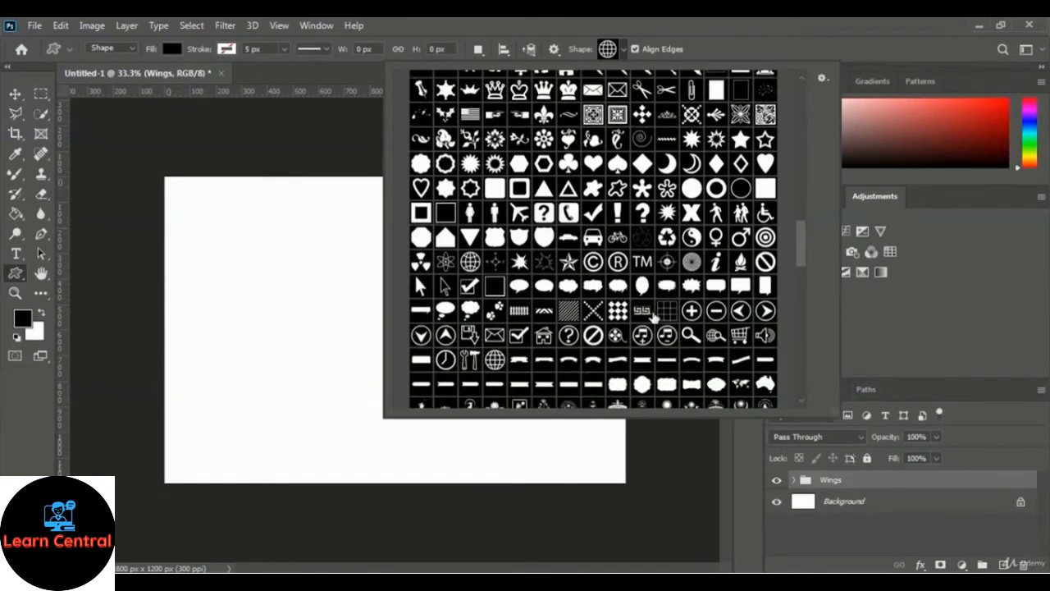
pyautogui.scroll(-3, 653, 317)
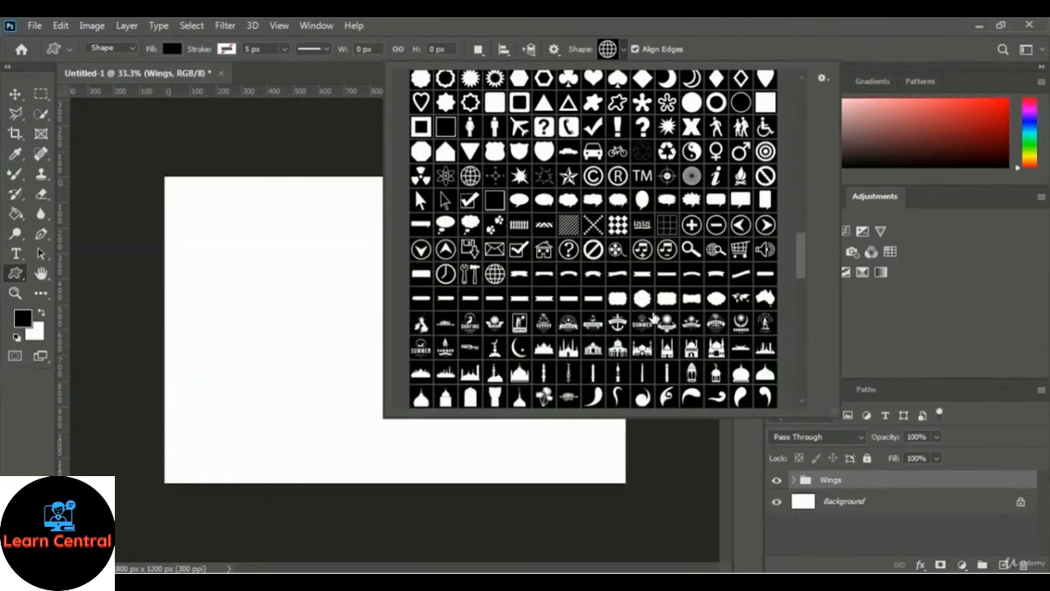
pyautogui.scroll(-1, 653, 317)
pyautogui.scroll(-1, 653, 317)
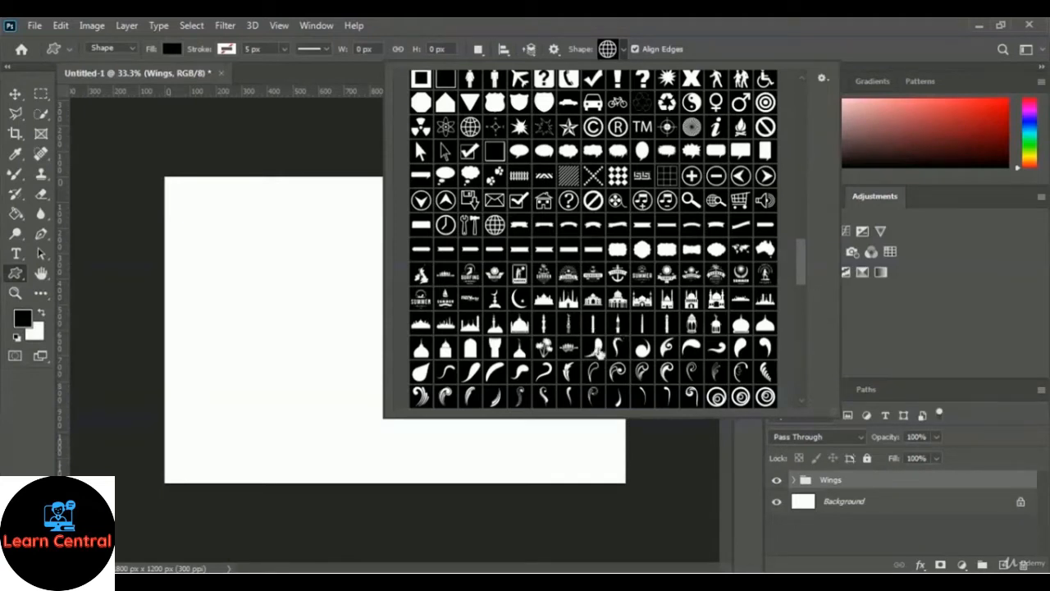
# - Import the custom shapes file Shapes for Logo Design from the Shape folder inside 04 Logo Design
pyautogui.click(822, 79)
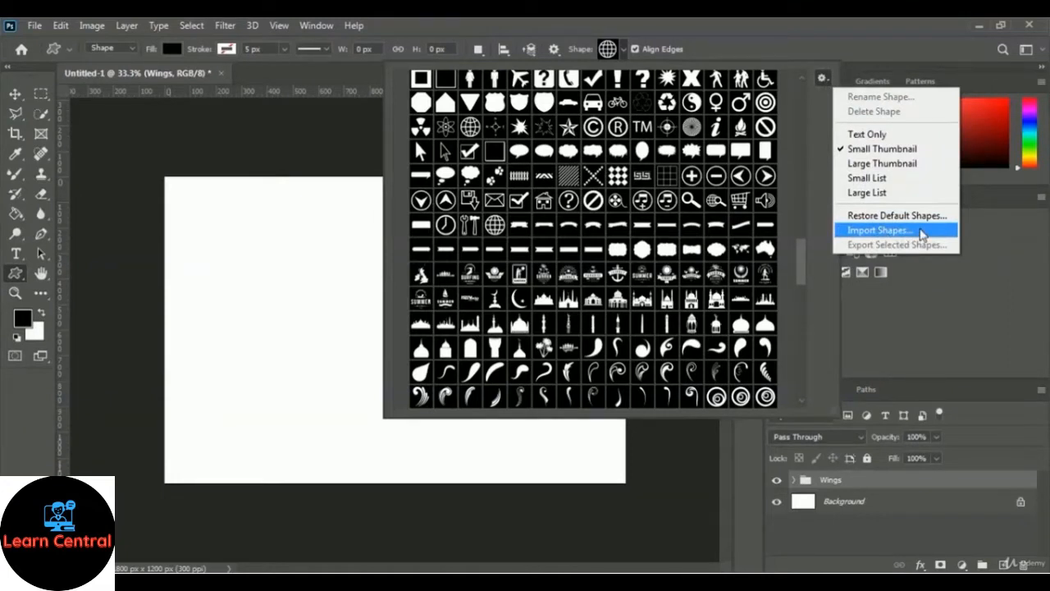
pyautogui.click(922, 232)
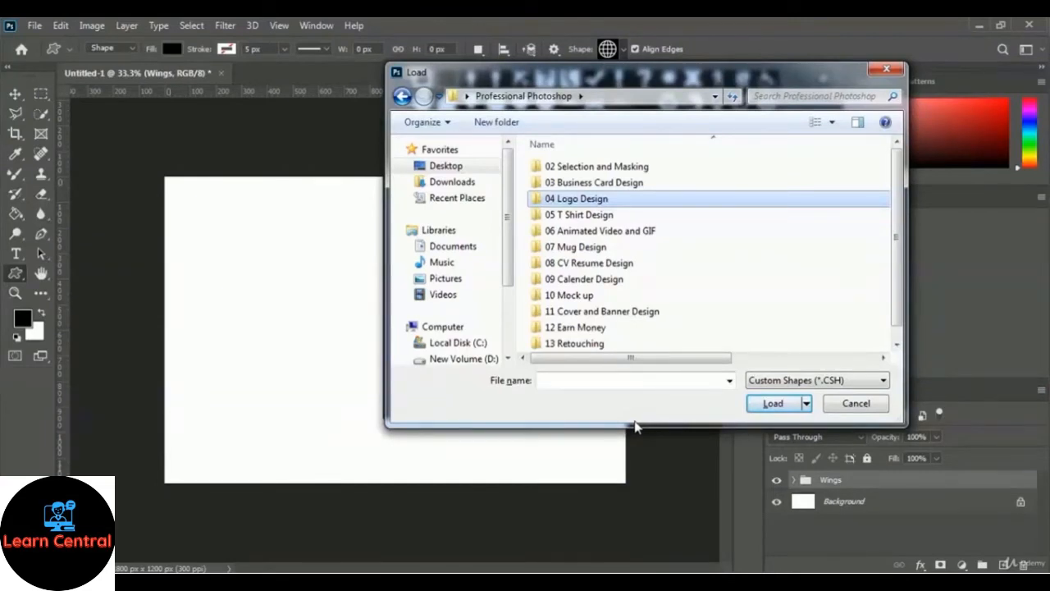
pyautogui.doubleClick(600, 203)
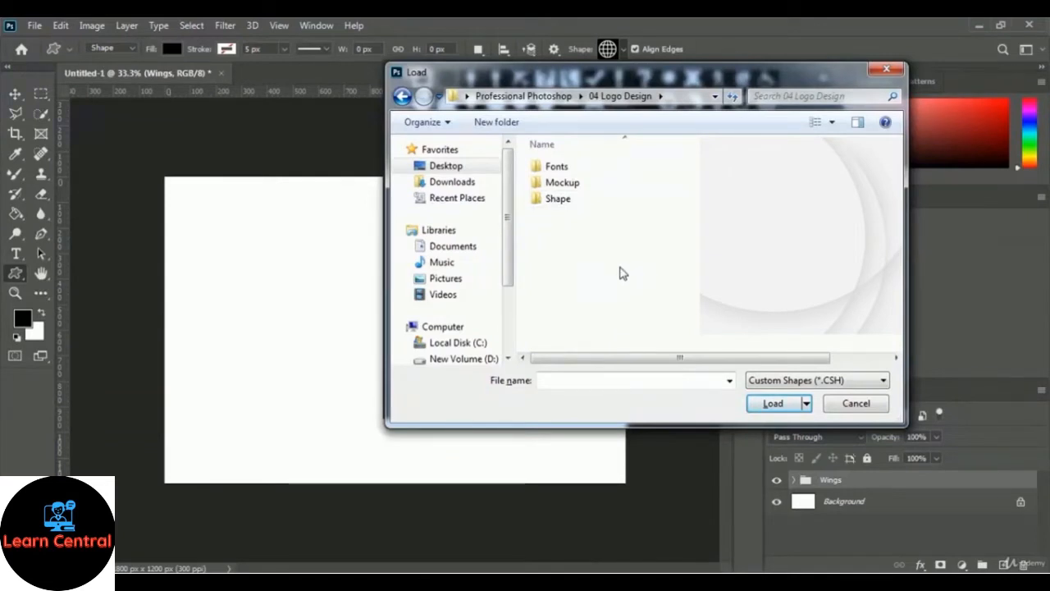
pyautogui.doubleClick(561, 200)
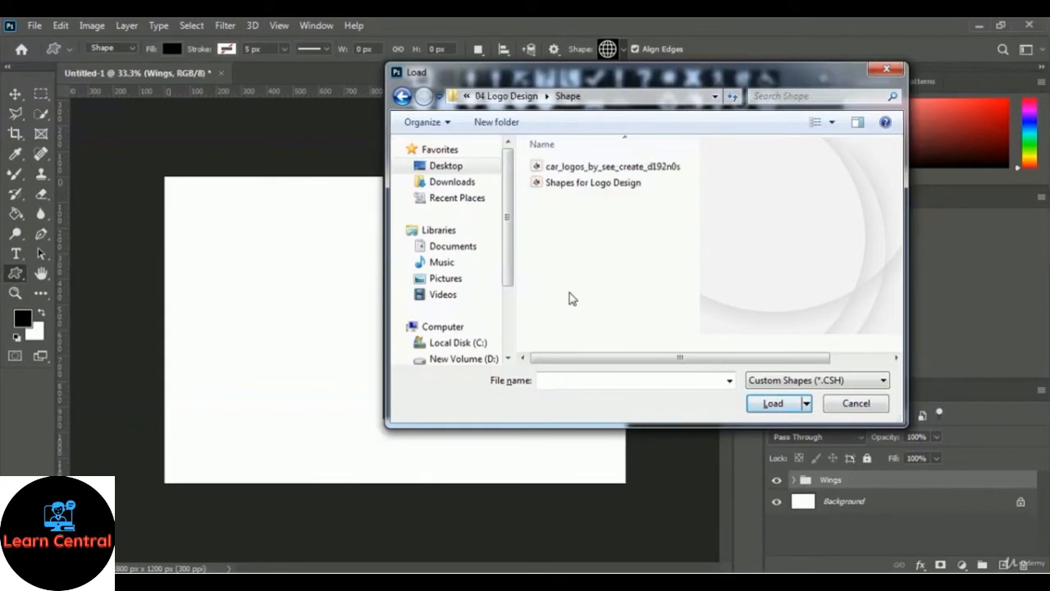
pyautogui.click(564, 185)
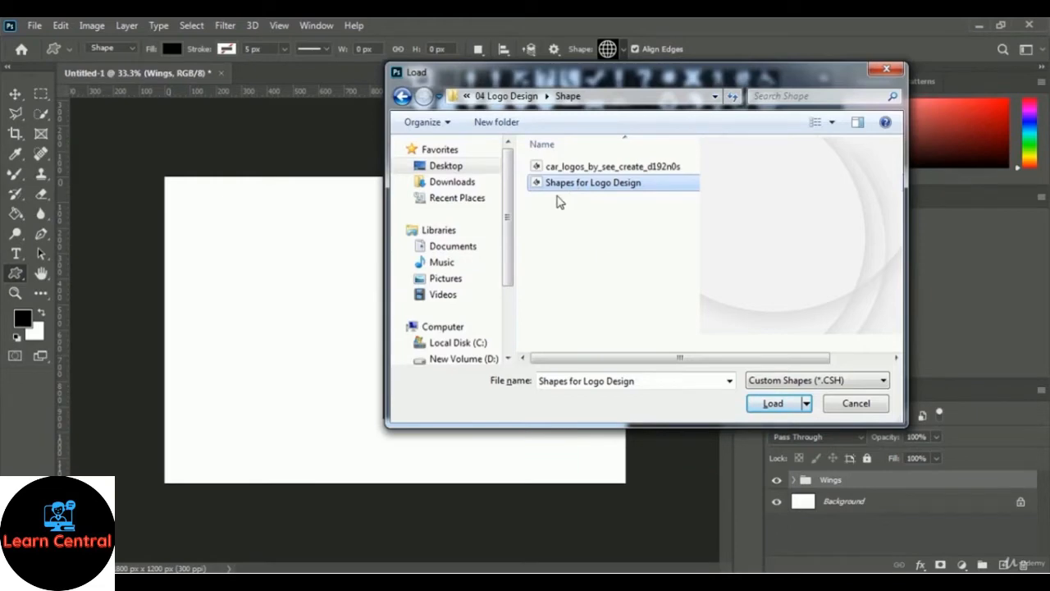
pyautogui.click(765, 404)
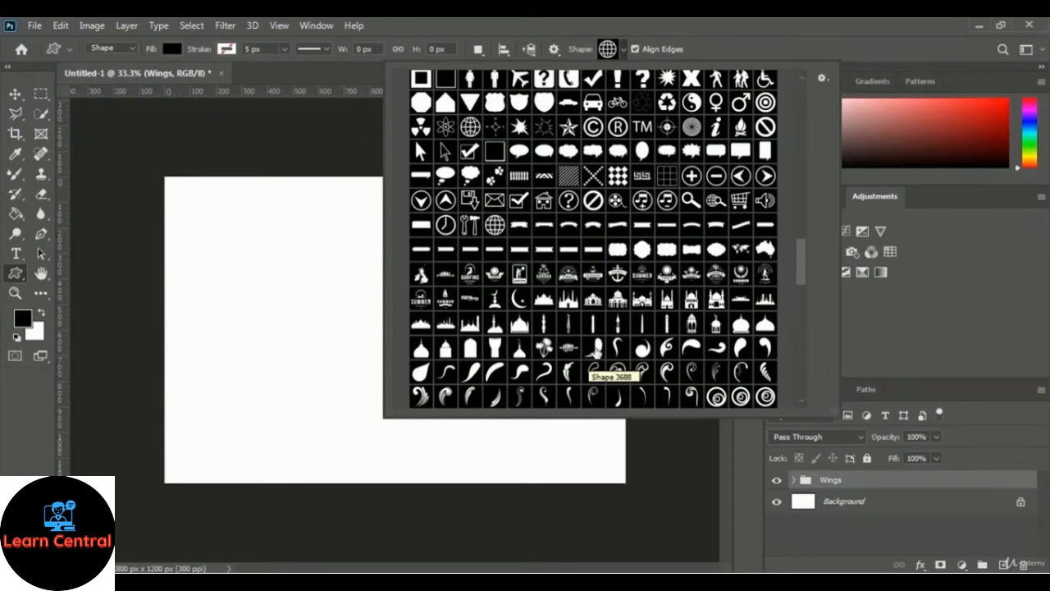
# - Draw the custom shape Shape 3688 in black, about 612 x 705 px, in the middle of the canvas overlapping the wings' left tips
pyautogui.click(594, 351)
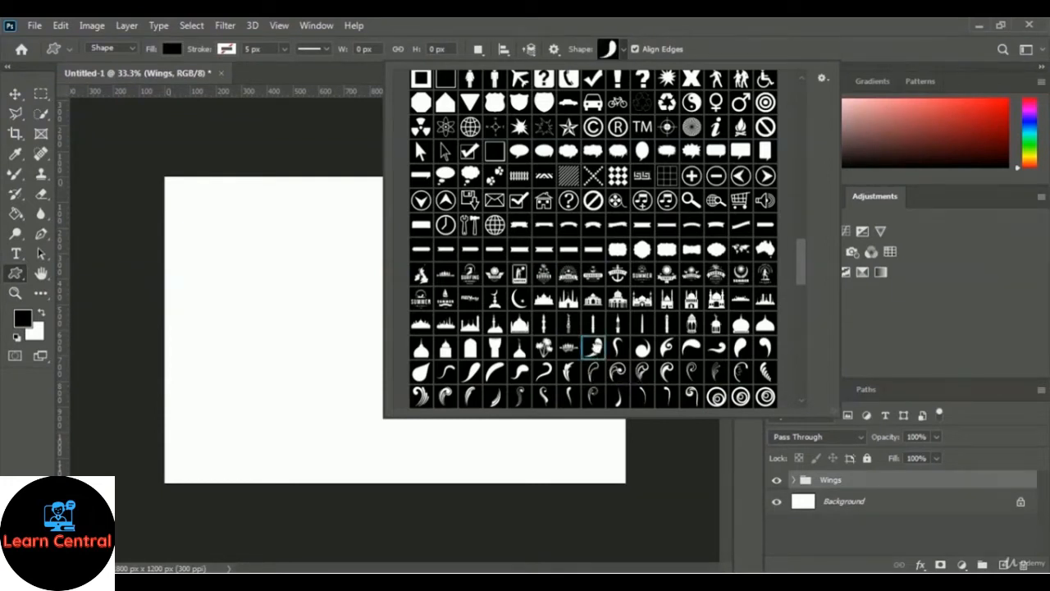
pyautogui.click(763, 51)
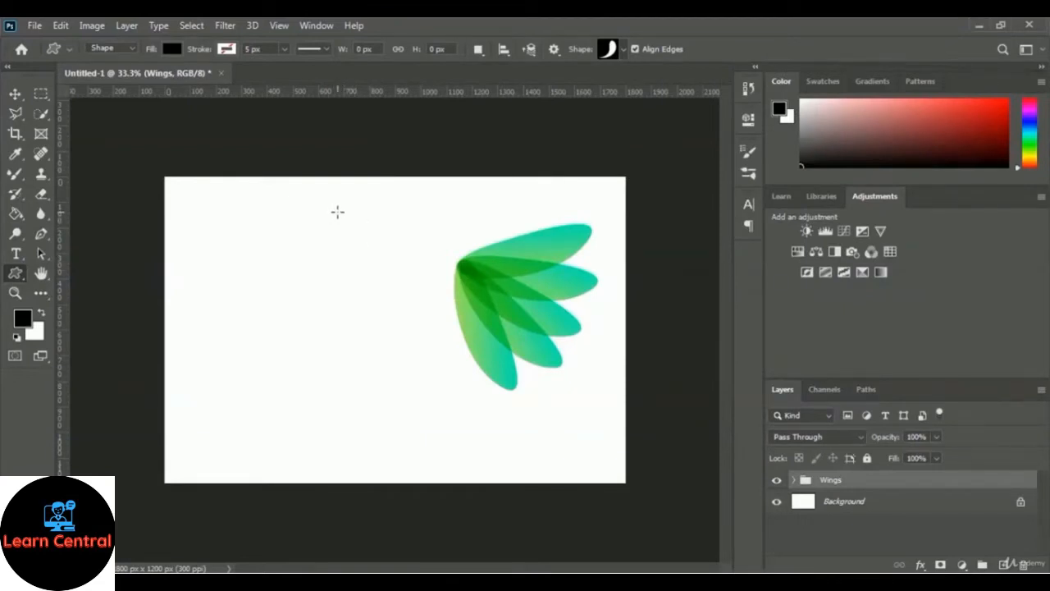
pyautogui.moveTo(335, 212); pyautogui.dragTo(488, 389)
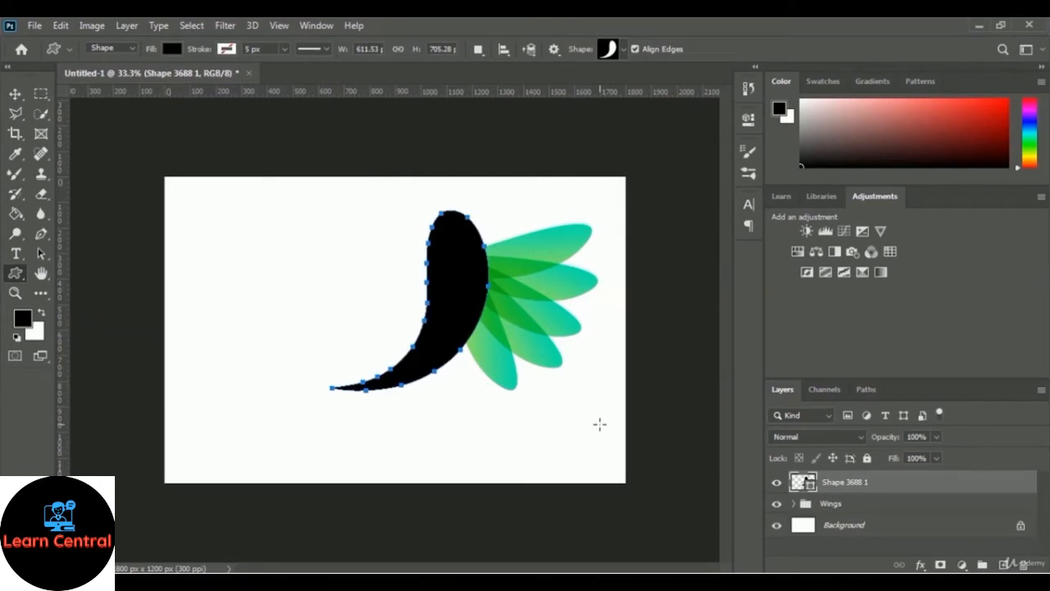
# - Rotate the black shape about 41.2° counterclockwise and place its outer curve against the point where the wings meet
pyautogui.hotkey('ctrl', 't')
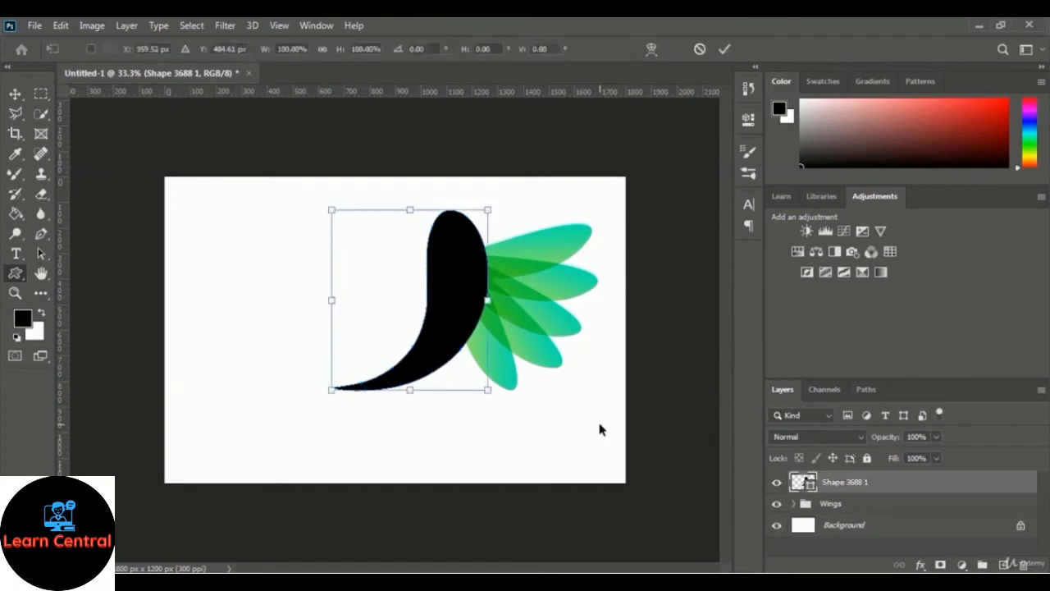
pyautogui.moveTo(520, 419); pyautogui.dragTo(591, 377)
pyautogui.moveTo(438, 297); pyautogui.dragTo(416, 297)
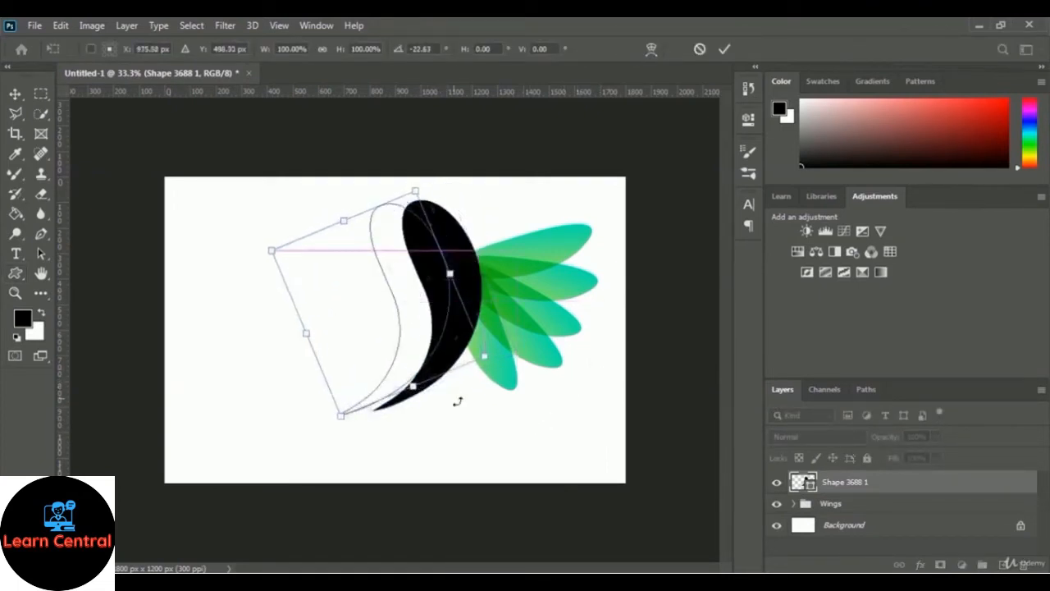
pyautogui.moveTo(457, 398); pyautogui.dragTo(523, 367)
pyautogui.moveTo(410, 289)
pyautogui.mouseDown()
pyautogui.moveTo(439, 300)
pyautogui.moveTo(414, 270)
pyautogui.mouseUp()
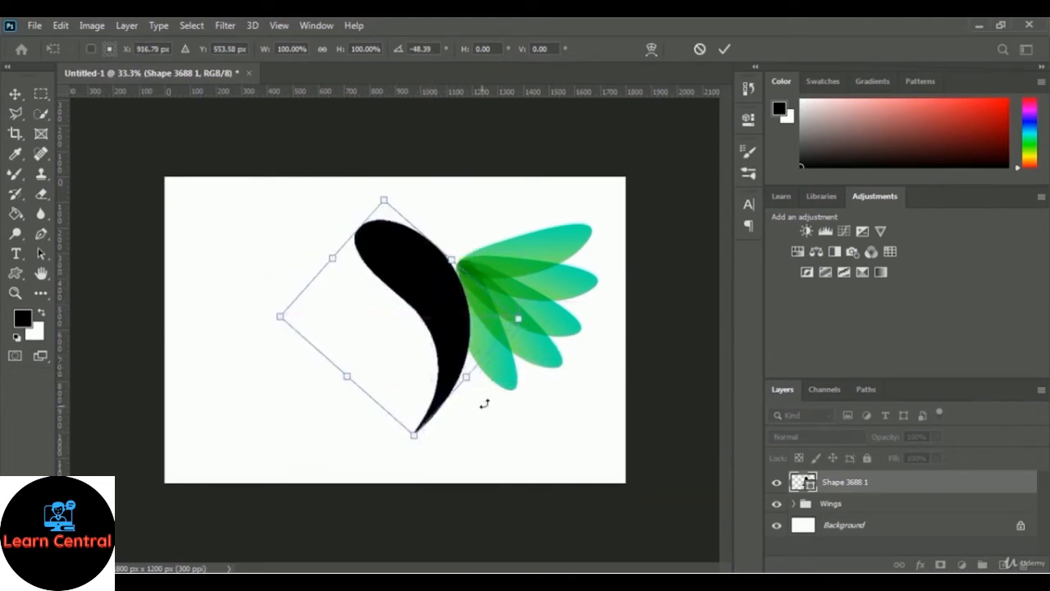
pyautogui.moveTo(486, 391); pyautogui.dragTo(481, 403)
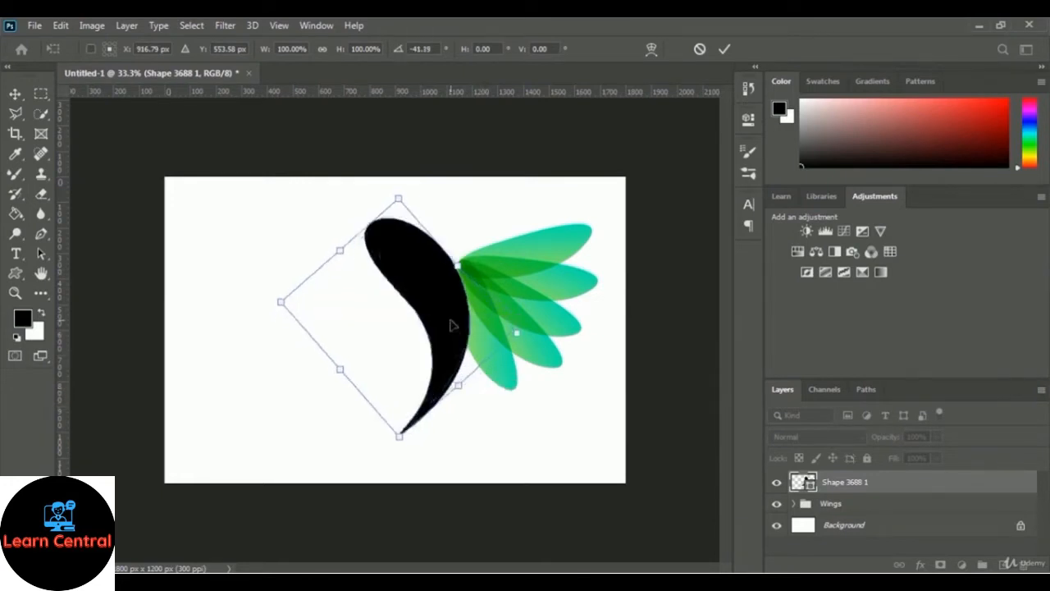
pyautogui.moveTo(447, 326); pyautogui.dragTo(441, 325)
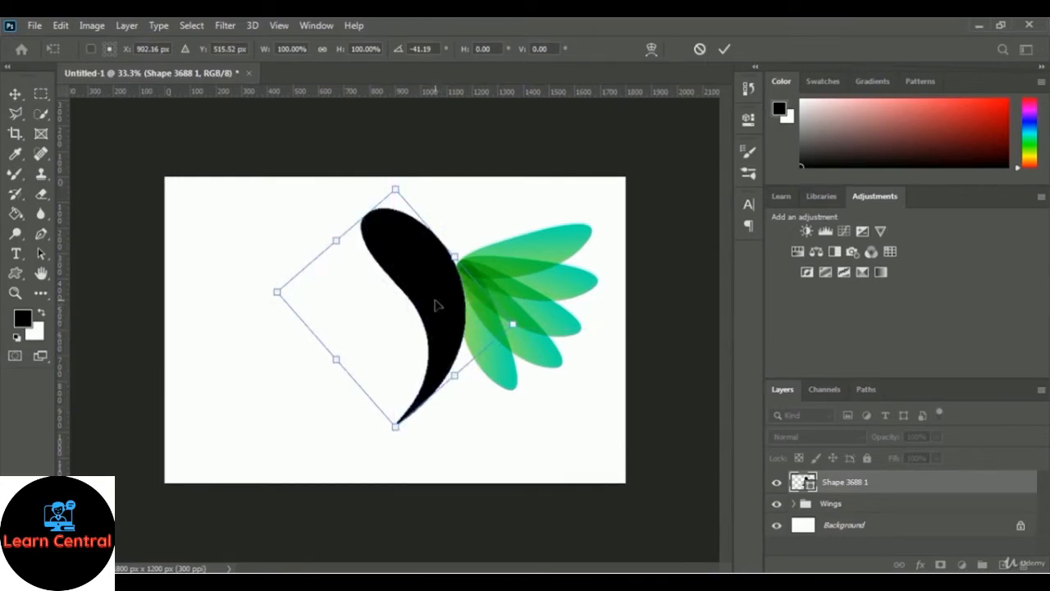
pyautogui.moveTo(429, 268); pyautogui.dragTo(427, 267)
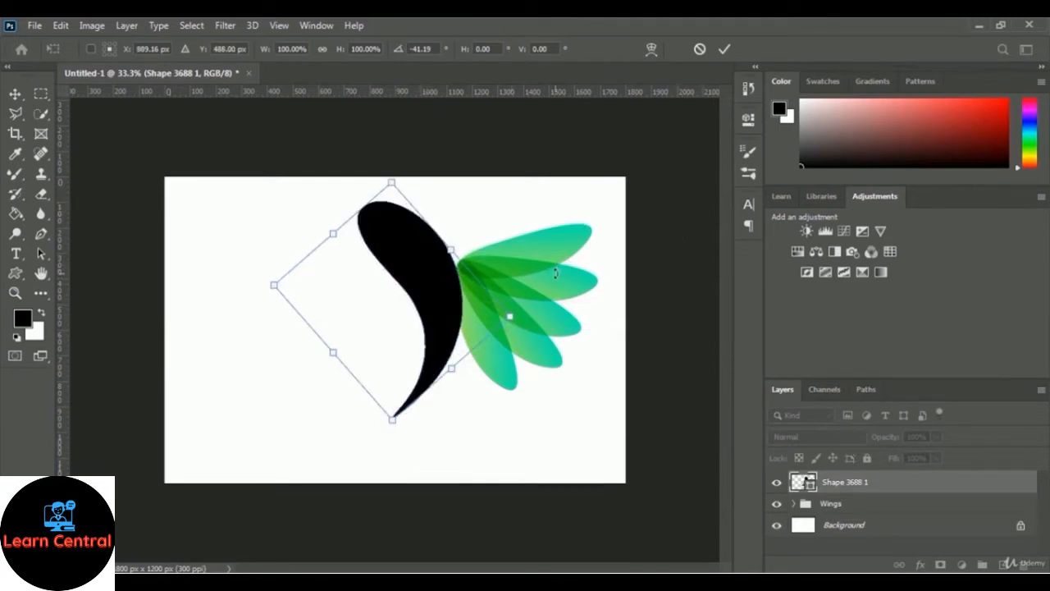
pyautogui.click(725, 51)
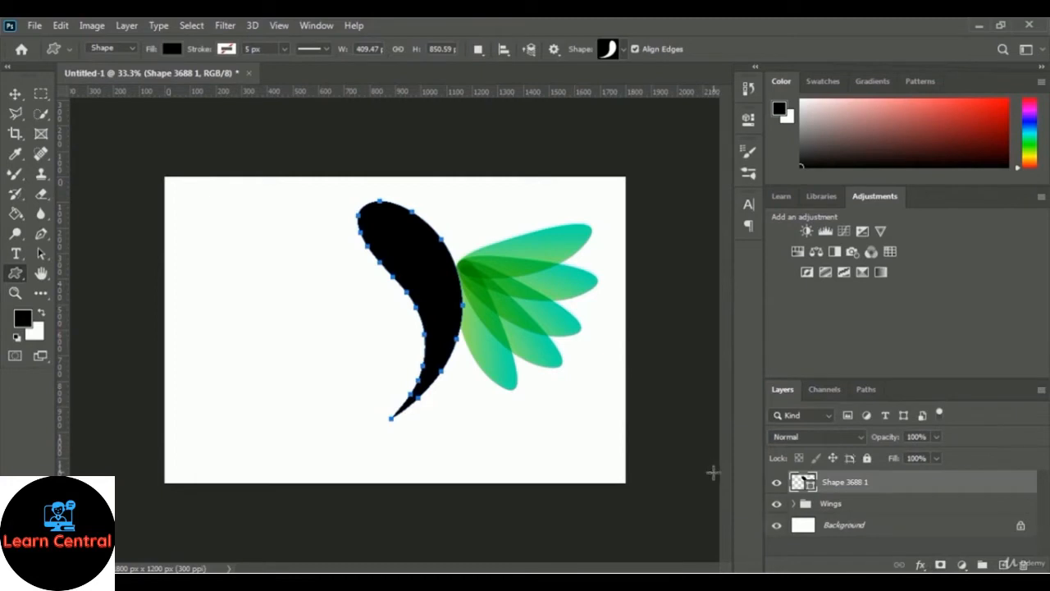
# - Rename the curved black shape's layer as Body of Bird
pyautogui.doubleClick(844, 482)
pyautogui.write('Body of ')
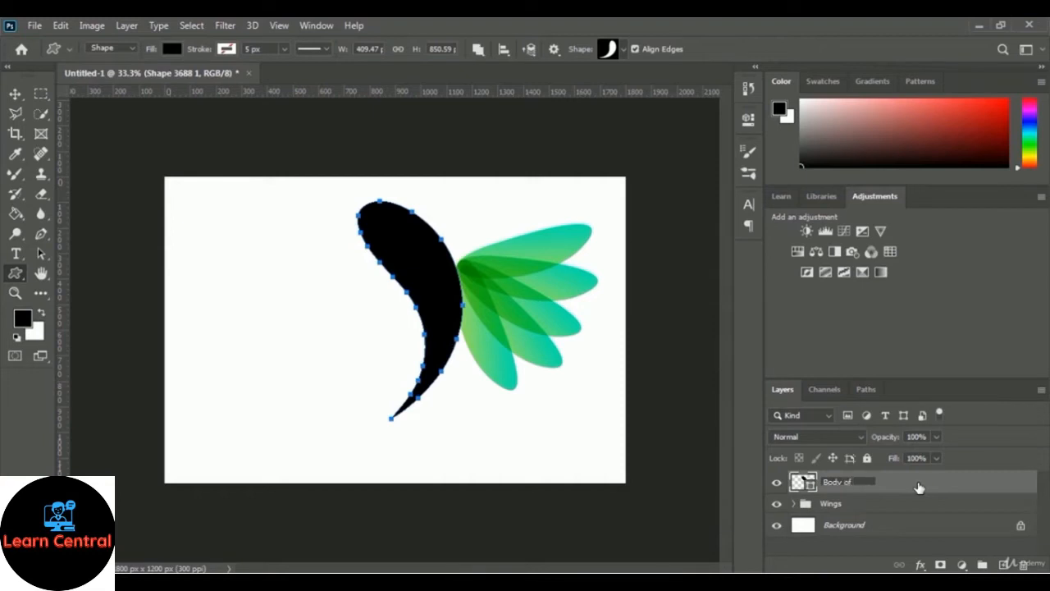
pyautogui.write('Bl')
pyautogui.press('Return')
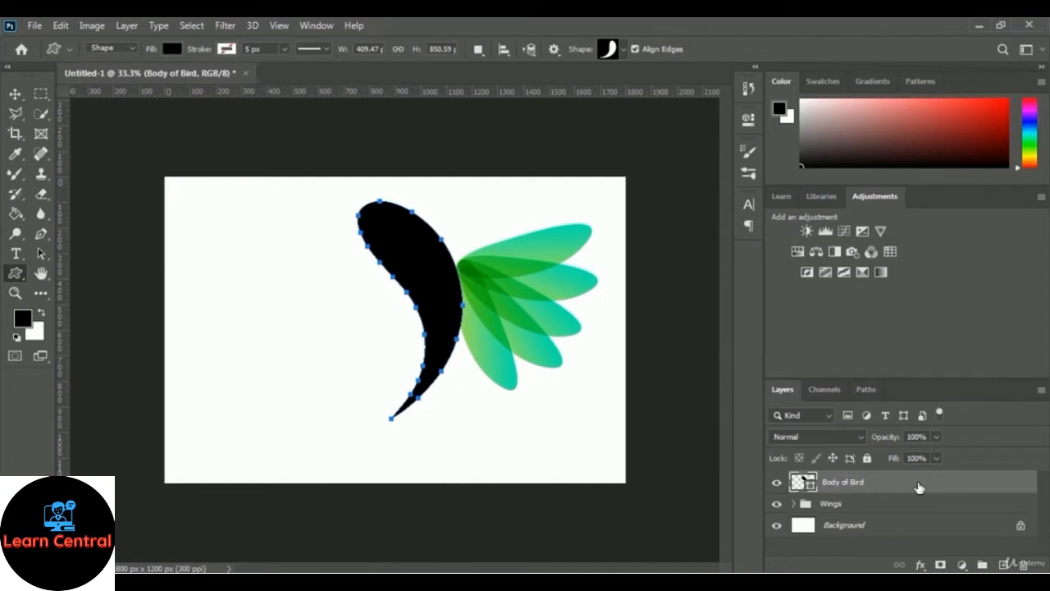
pyautogui.press('Return')
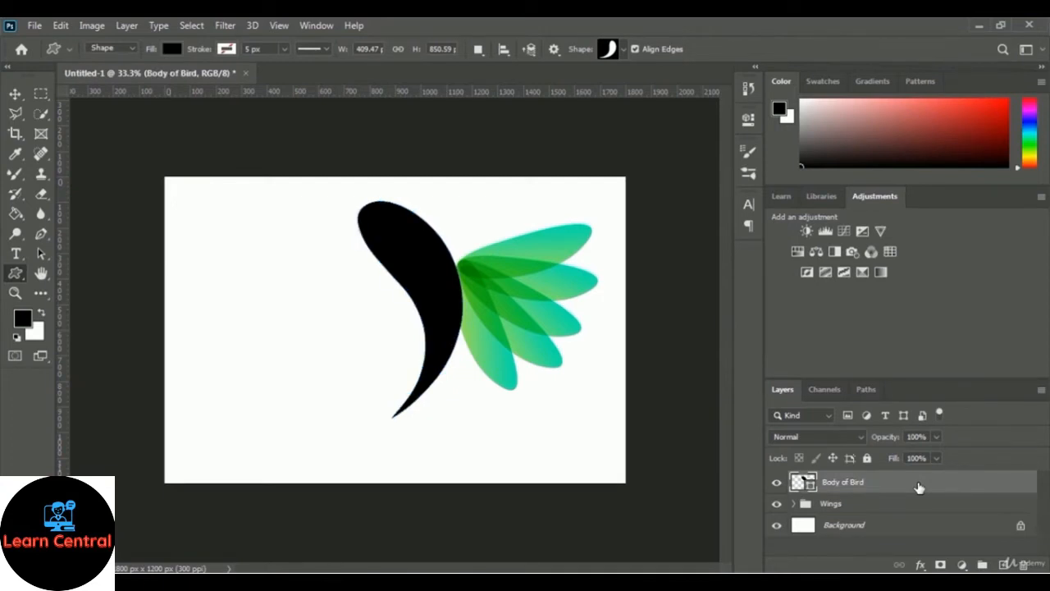
# - Rotate the Wings group about 26.3° counterclockwise and place its base against the outer curve of the bird's body
pyautogui.click(833, 509)
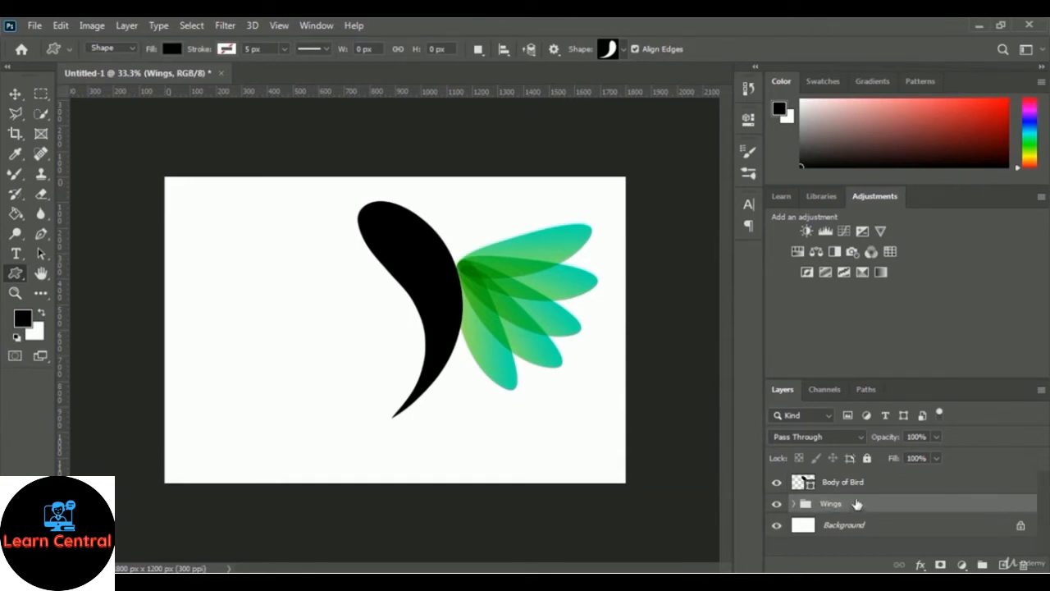
pyautogui.hotkey('ctrl', 't')
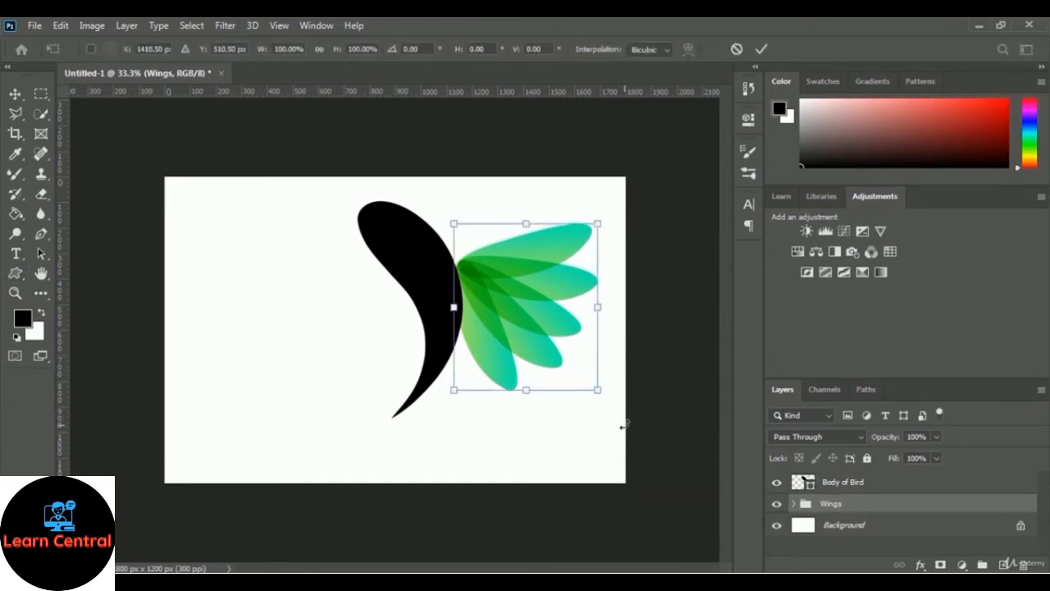
pyautogui.moveTo(624, 424); pyautogui.dragTo(633, 399)
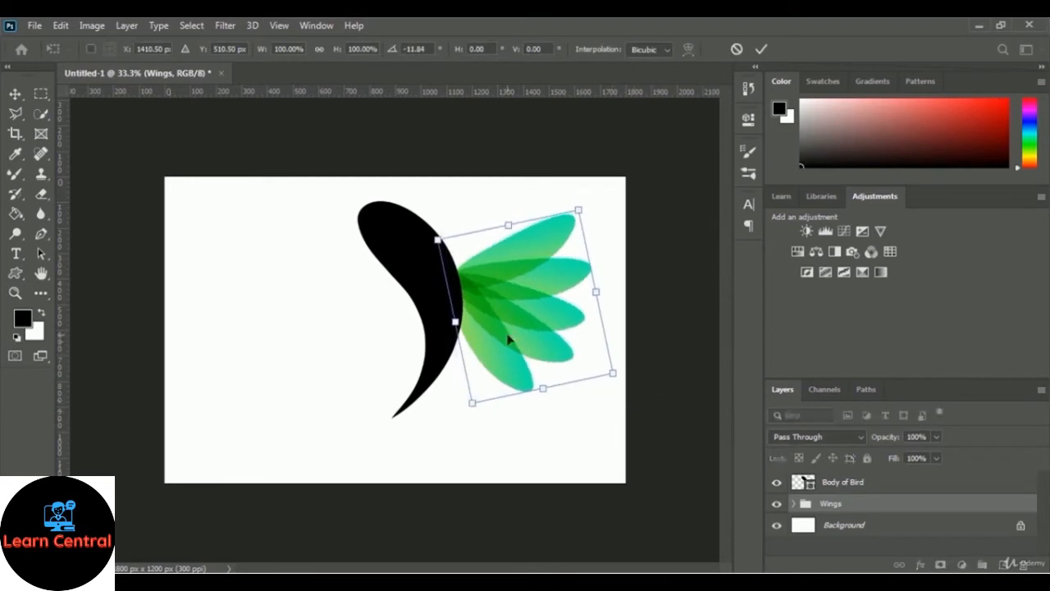
pyautogui.moveTo(510, 309); pyautogui.dragTo(501, 274)
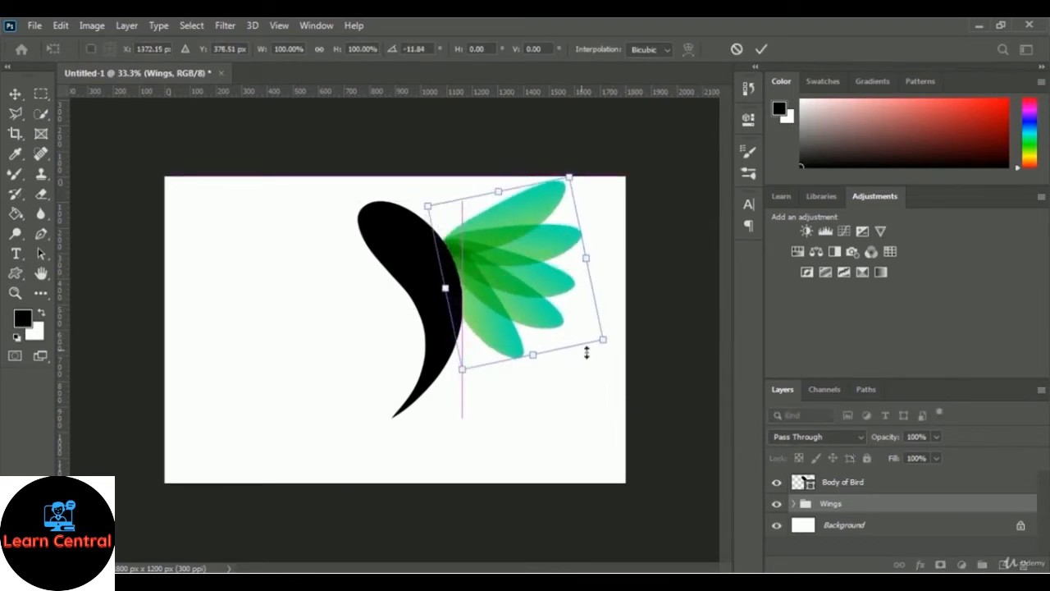
pyautogui.moveTo(613, 356); pyautogui.dragTo(626, 347)
pyautogui.moveTo(509, 268); pyautogui.dragTo(520, 273)
pyautogui.moveTo(579, 375); pyautogui.dragTo(595, 368)
pyautogui.moveTo(528, 297)
pyautogui.mouseDown()
pyautogui.moveTo(530, 282)
pyautogui.moveTo(531, 302)
pyautogui.mouseUp()
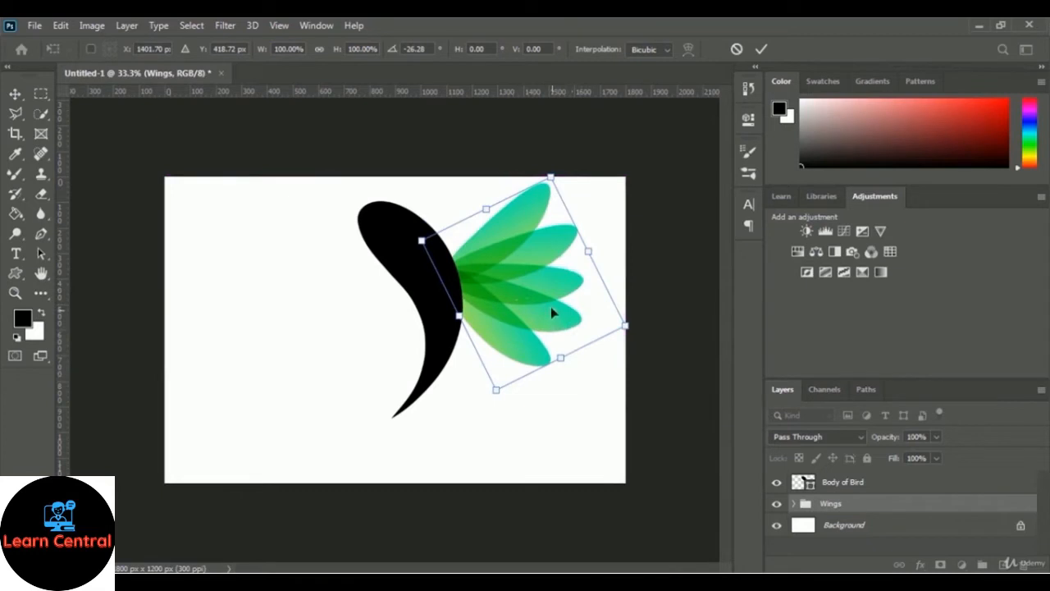
pyautogui.click(761, 50)
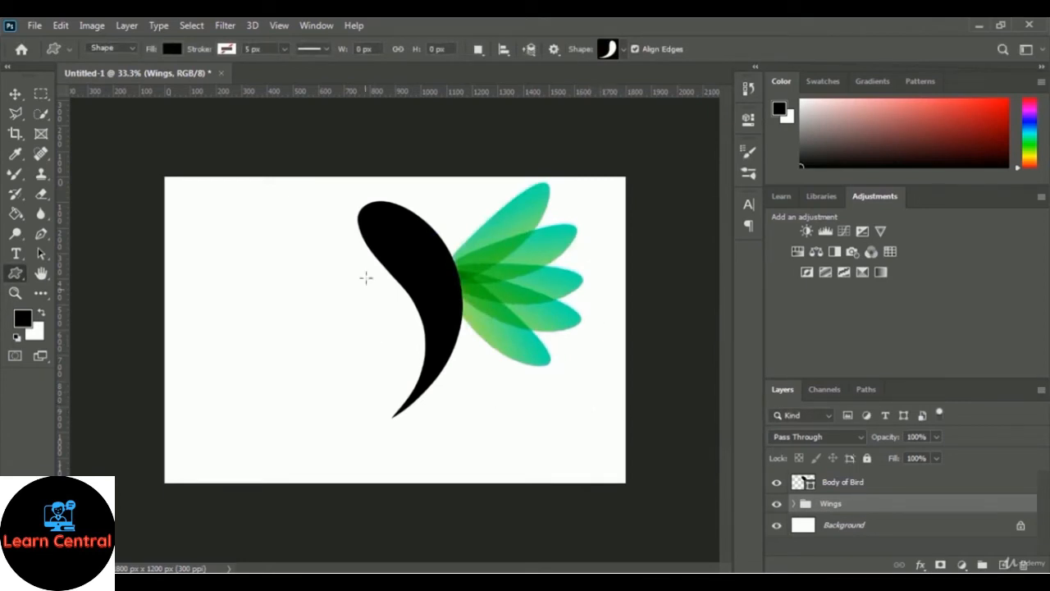
# - Add a Gradient Overlay effect to the Body of Bird layer and open the Purples presets for its gradient
pyautogui.click(842, 490)
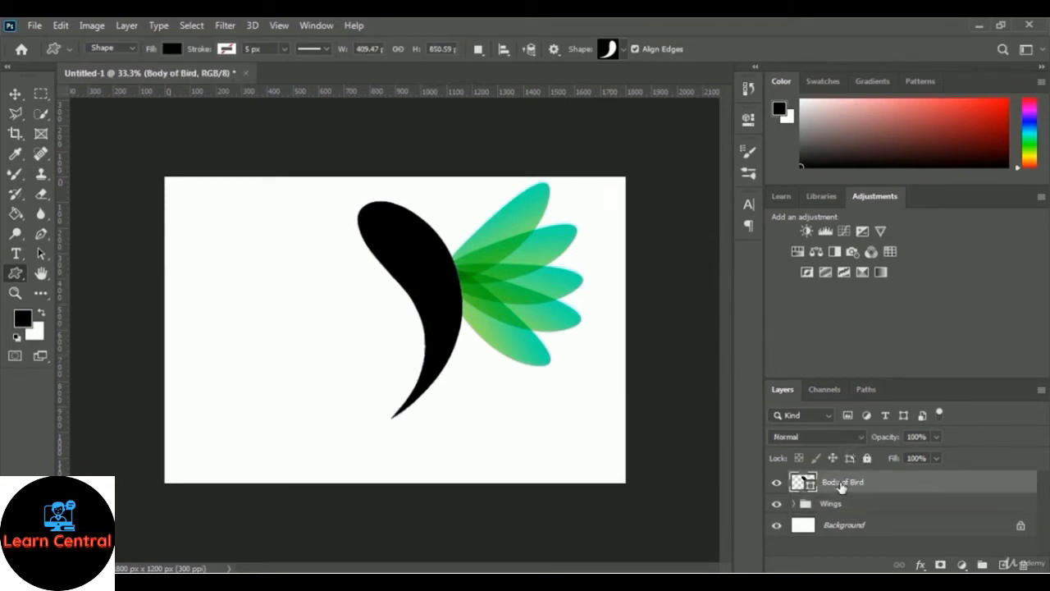
pyautogui.rightClick(834, 486)
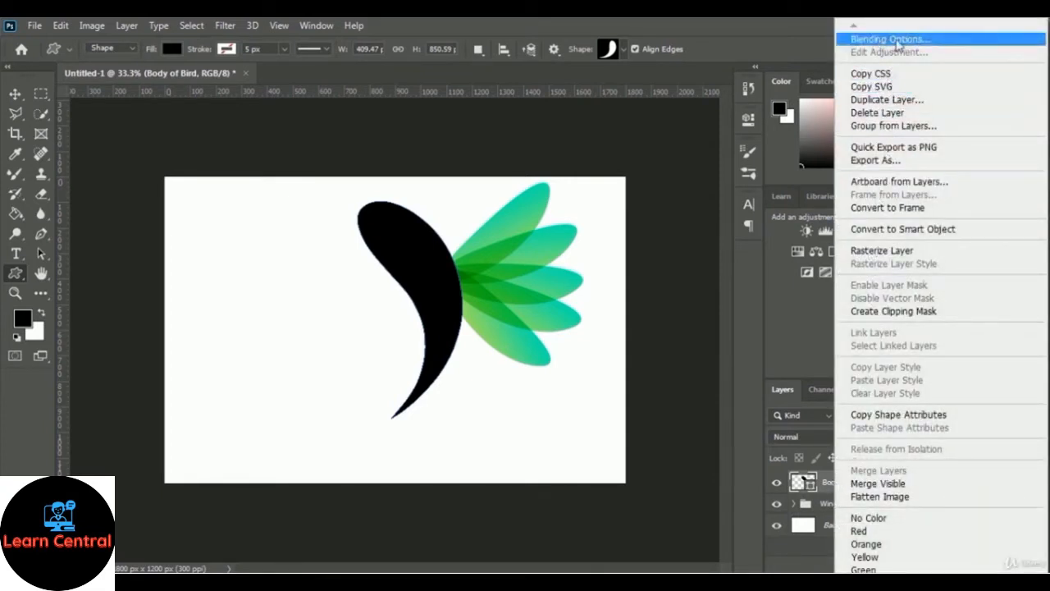
pyautogui.click(943, 46)
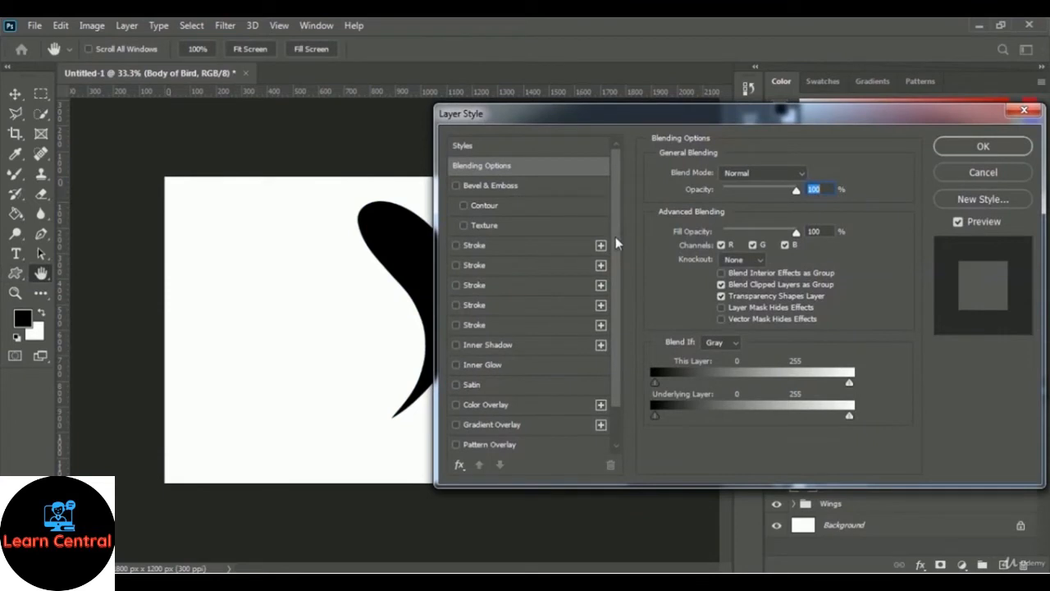
pyautogui.moveTo(574, 116); pyautogui.dragTo(660, 103)
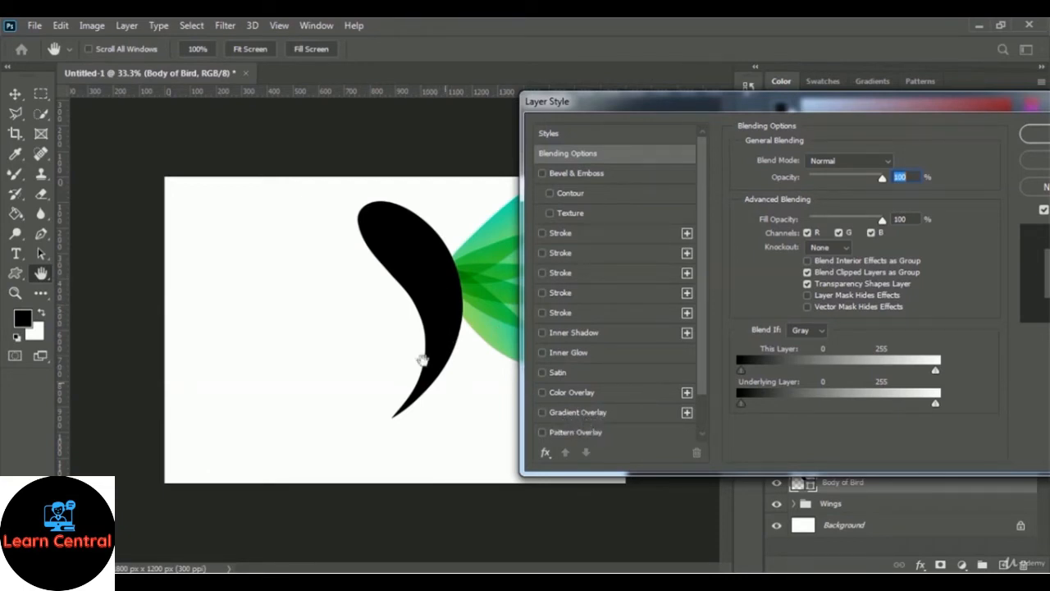
pyautogui.click(580, 413)
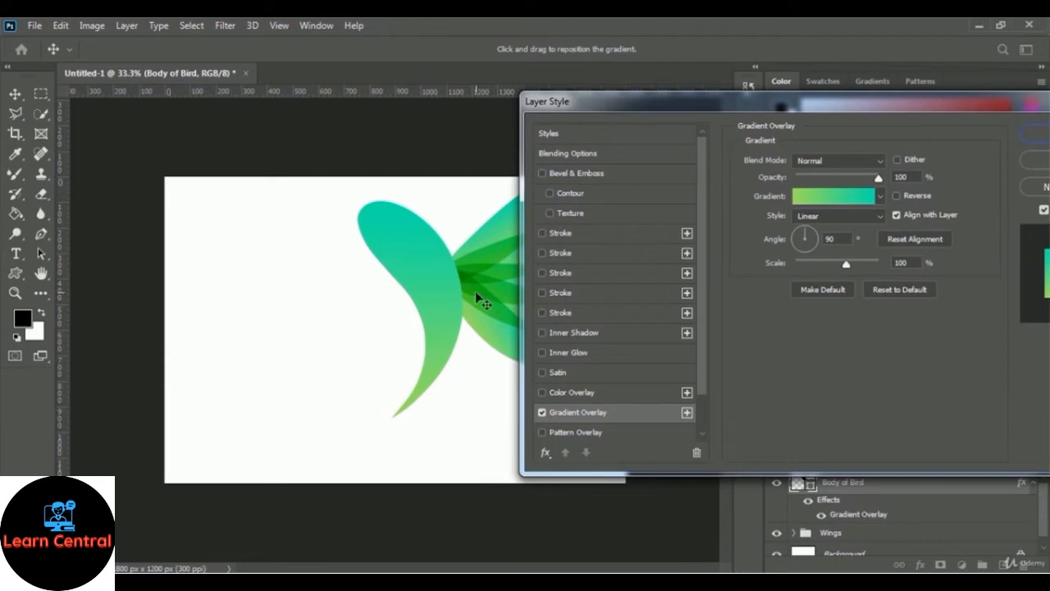
pyautogui.click(836, 196)
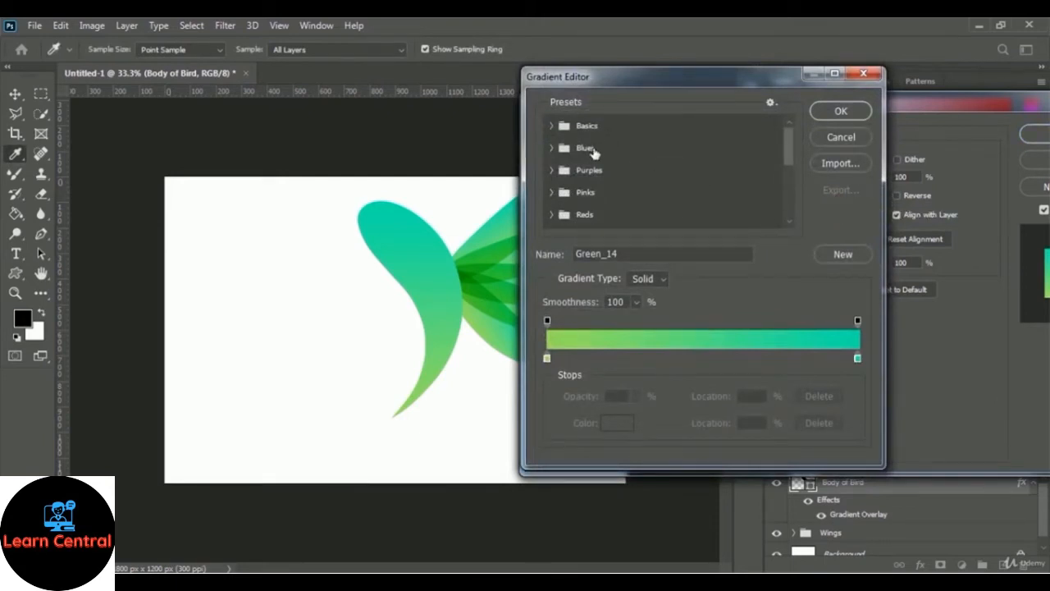
pyautogui.click(551, 170)
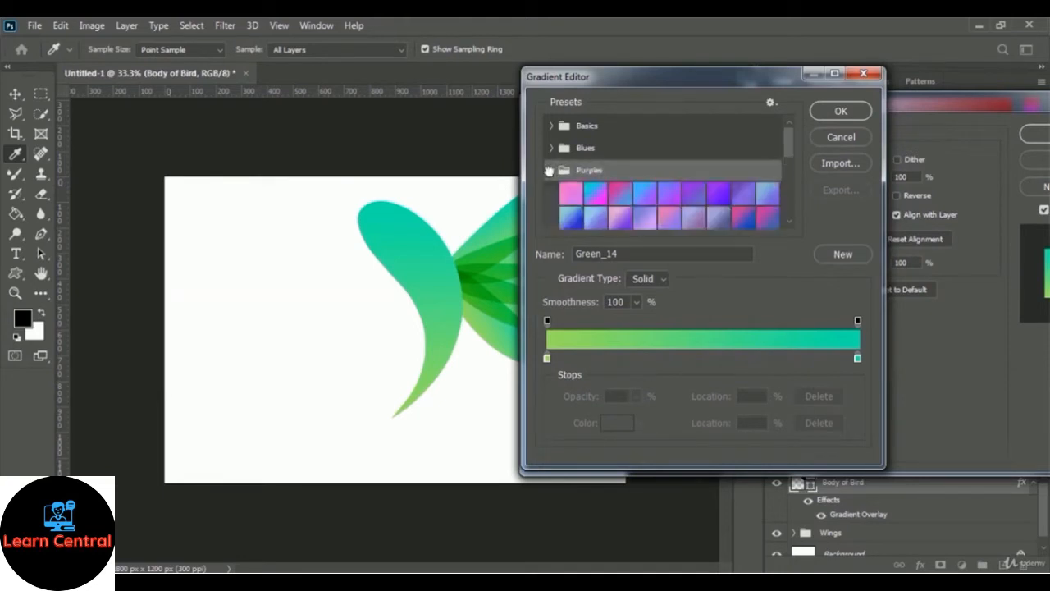
pyautogui.moveTo(790, 146); pyautogui.dragTo(790, 158)
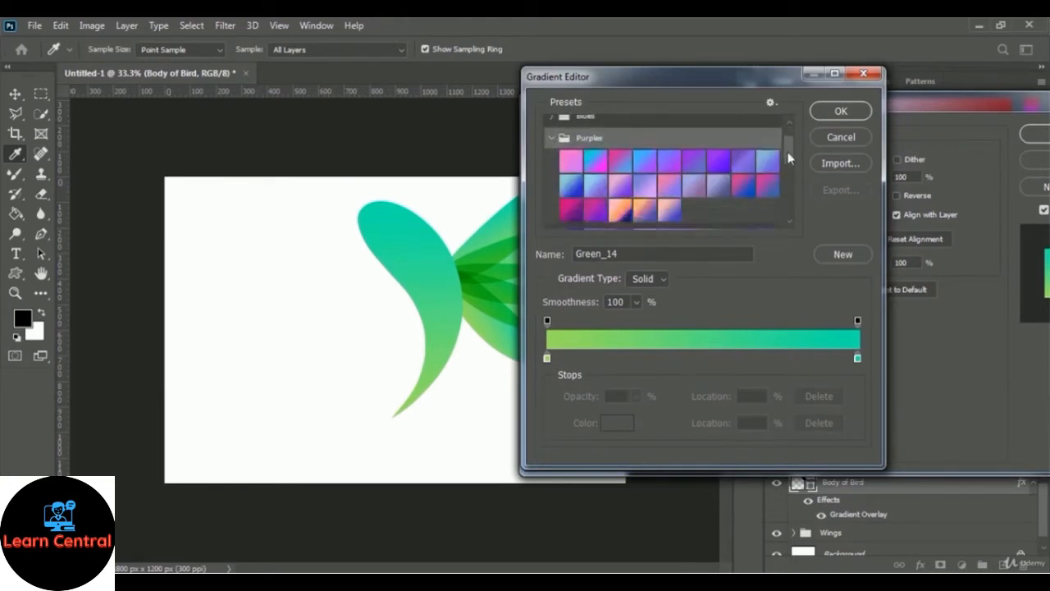
pyautogui.scroll(1, 788, 157)
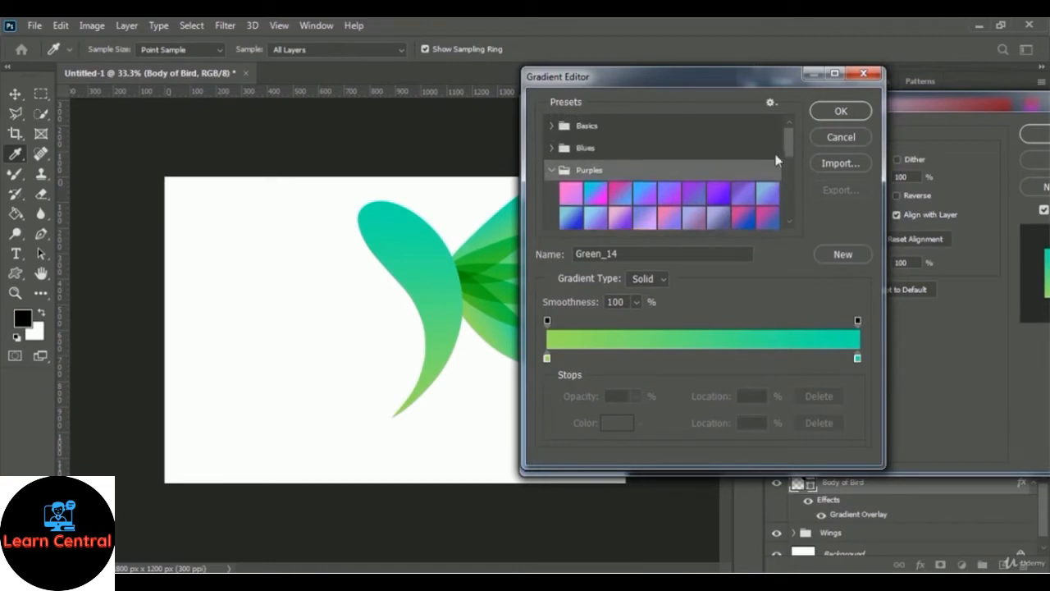
# - Try the gradient presets Purple_01, Purple_07 and Purple_17 on the bird's body
pyautogui.click(575, 193)
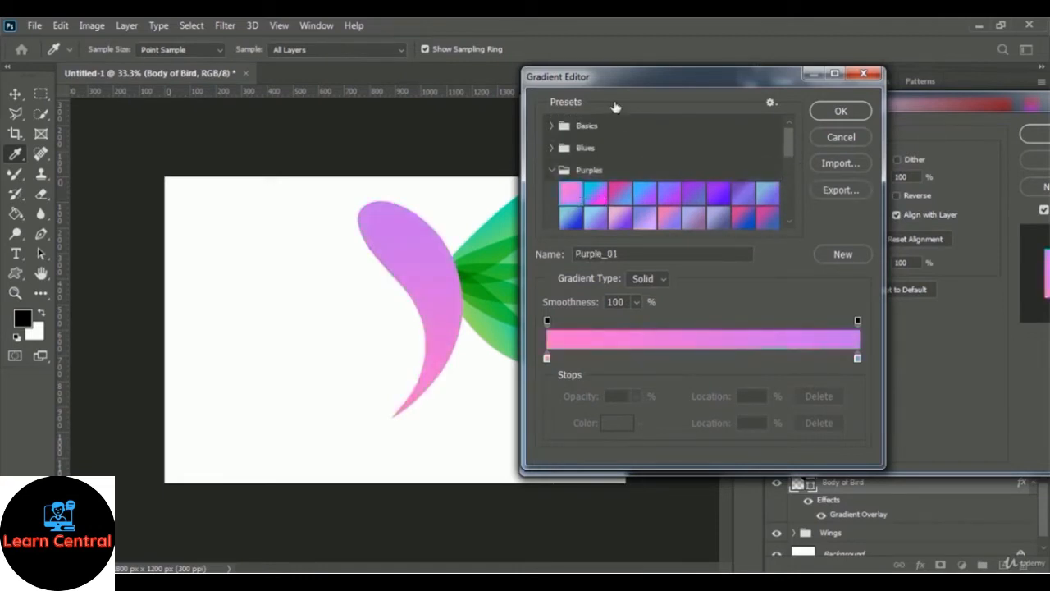
pyautogui.moveTo(663, 73)
pyautogui.mouseDown()
pyautogui.moveTo(734, 73)
pyautogui.moveTo(676, 72)
pyautogui.mouseUp()
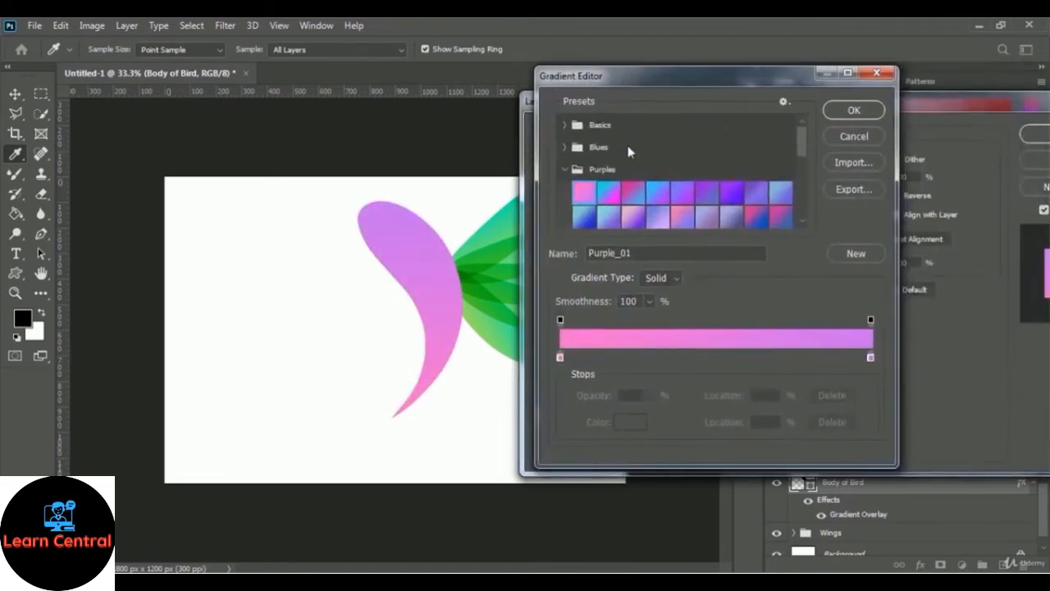
pyautogui.click(613, 197)
pyautogui.click(637, 195)
pyautogui.click(726, 195)
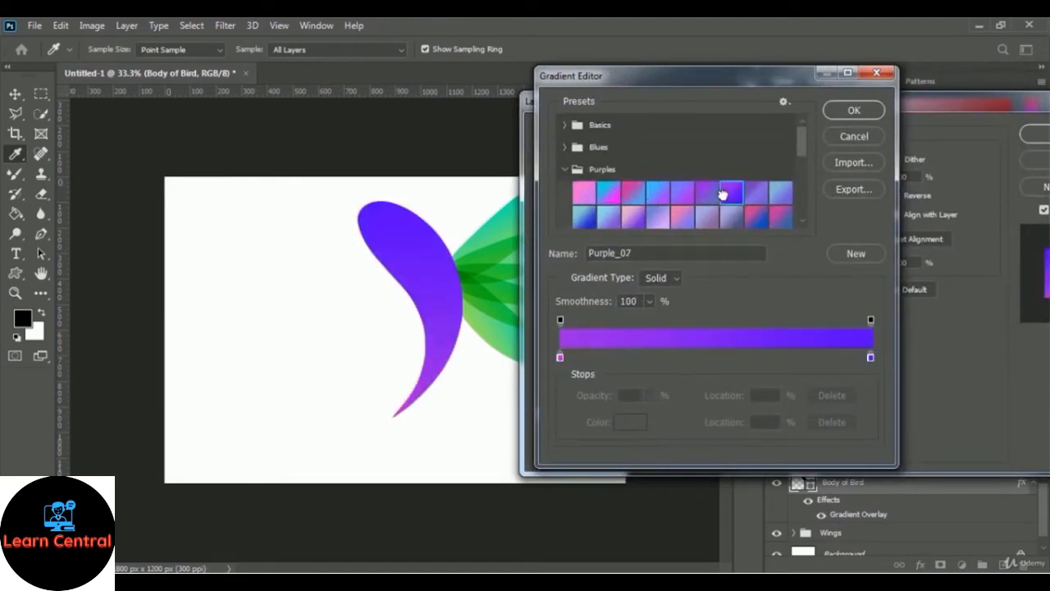
pyautogui.click(760, 217)
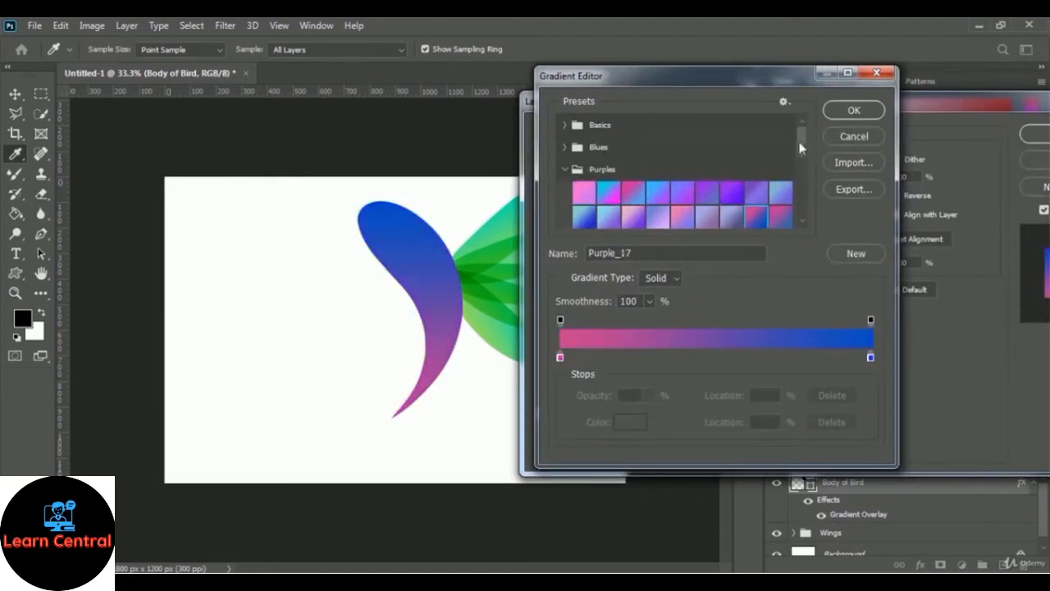
# - Apply the Purple_19 gradient preset to the bird's body and rasterize its layer style
pyautogui.moveTo(802, 145); pyautogui.dragTo(806, 153)
pyautogui.click(776, 187)
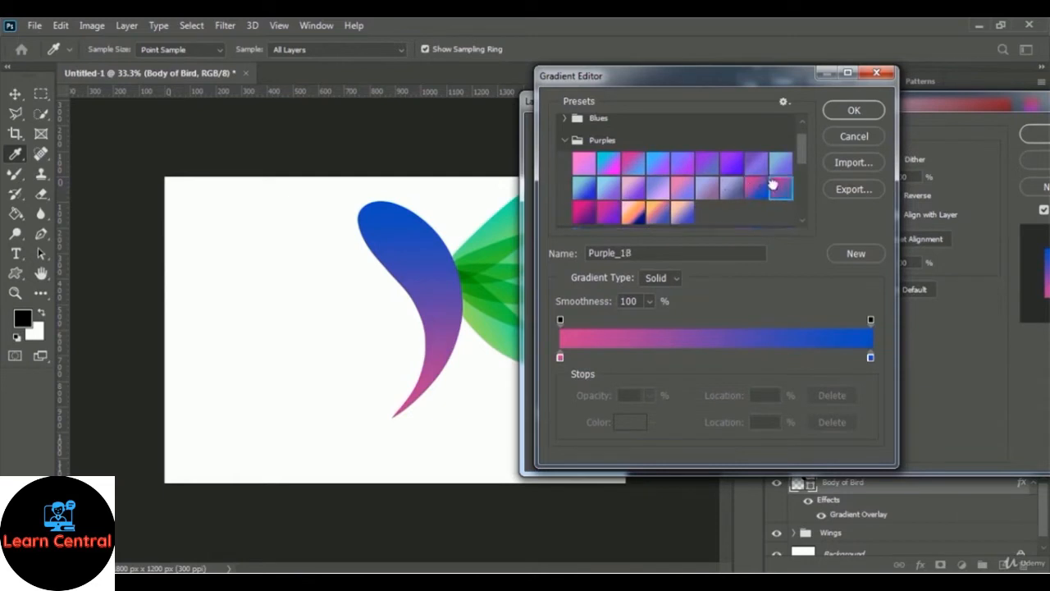
pyautogui.click(586, 212)
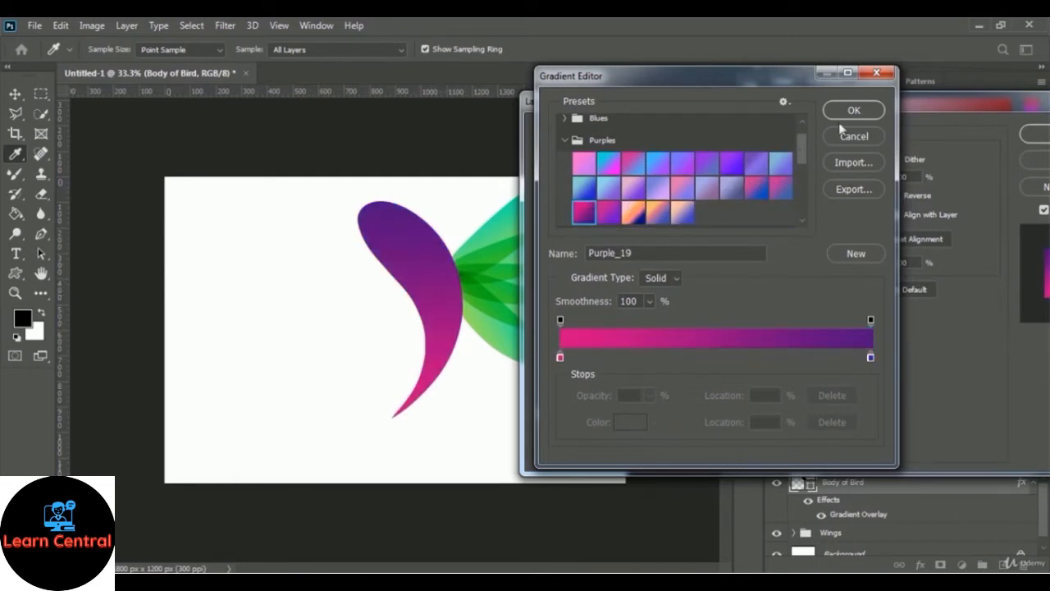
pyautogui.click(861, 113)
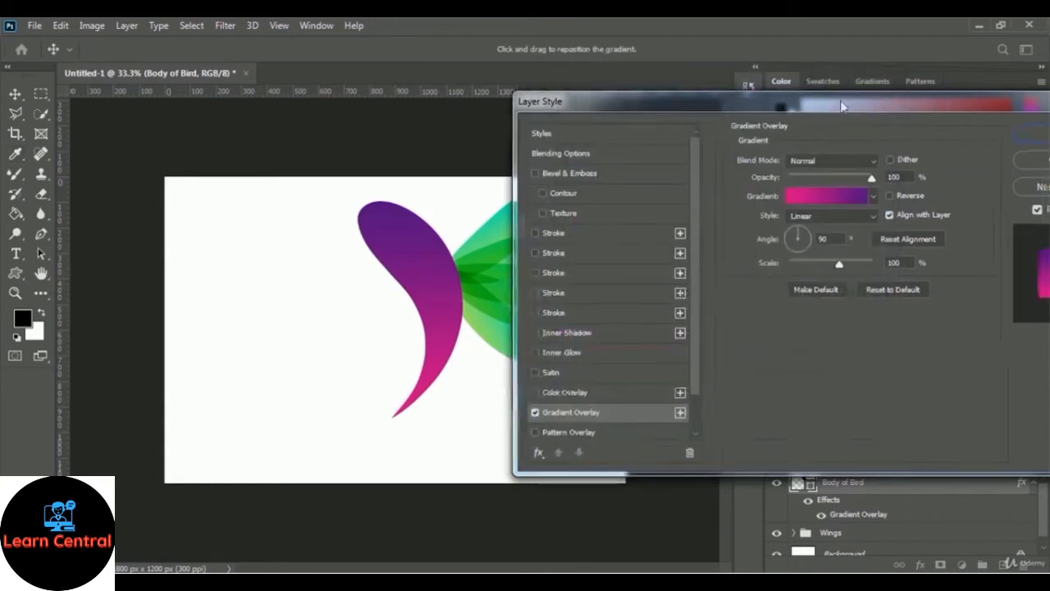
pyautogui.click(966, 132)
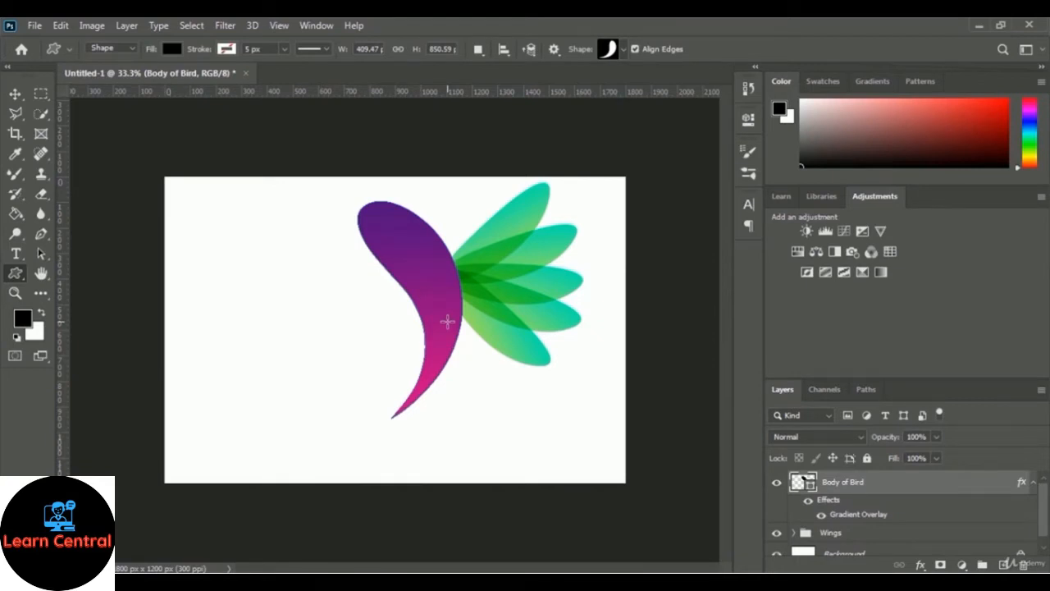
pyautogui.rightClick(843, 488)
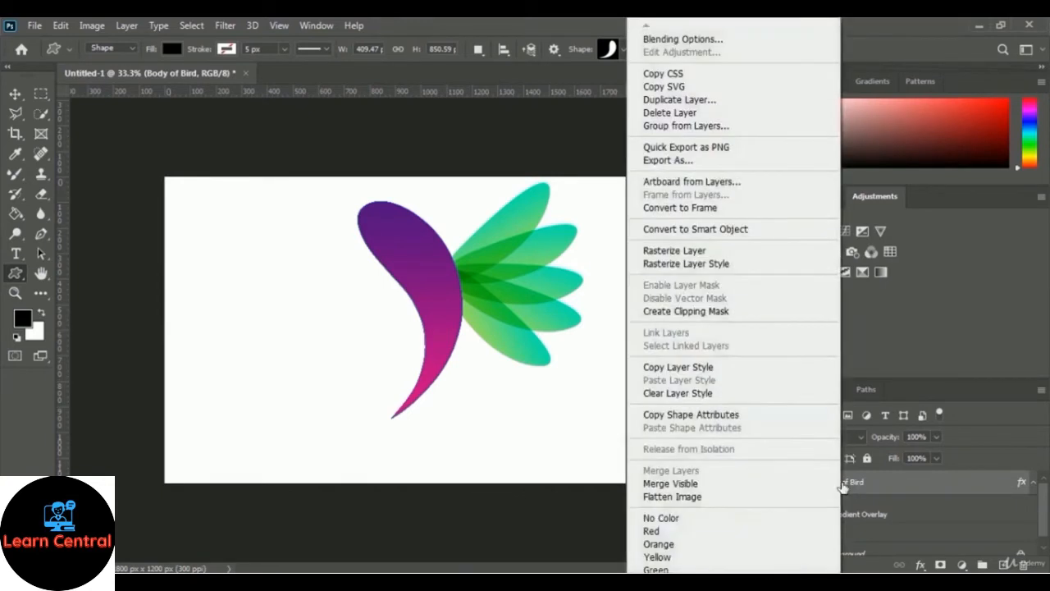
pyautogui.click(743, 271)
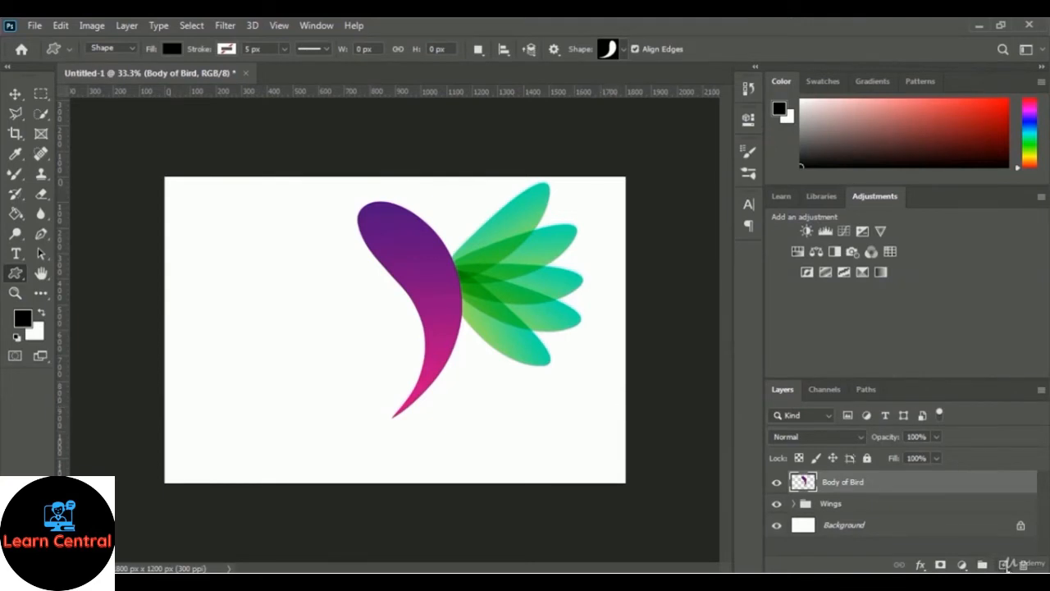
# - Create a new layer above Body of Bird and name it Mouth
pyautogui.click(1003, 565)
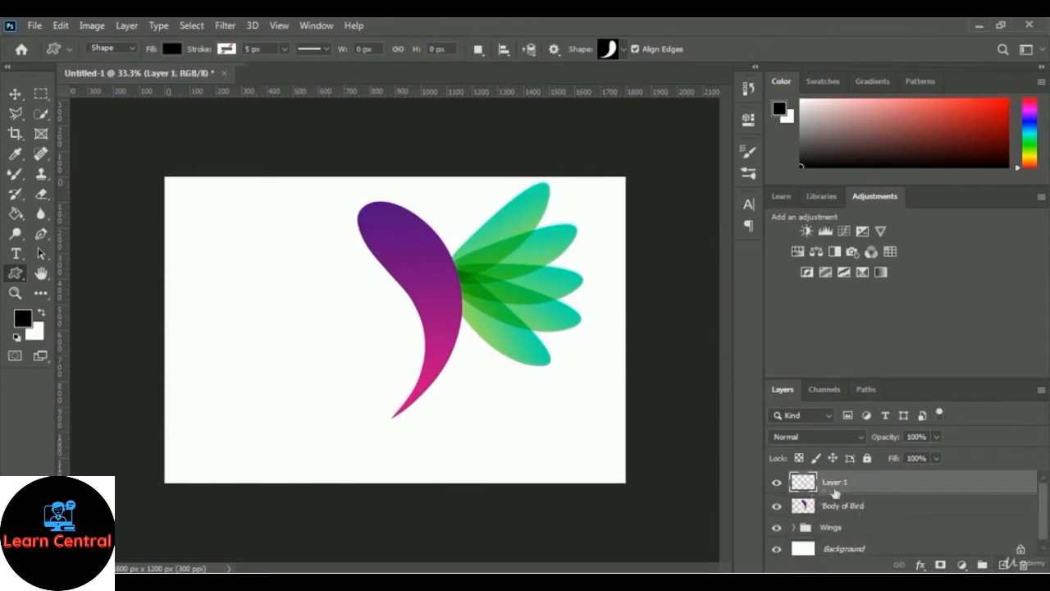
pyautogui.doubleClick(835, 483)
pyautogui.write('Mouth')
pyautogui.press('Return')
# - Outline a triangular beak selection against the front of the bird's head with the Polygonal Lasso on the Mouth layer
pyautogui.press('m')
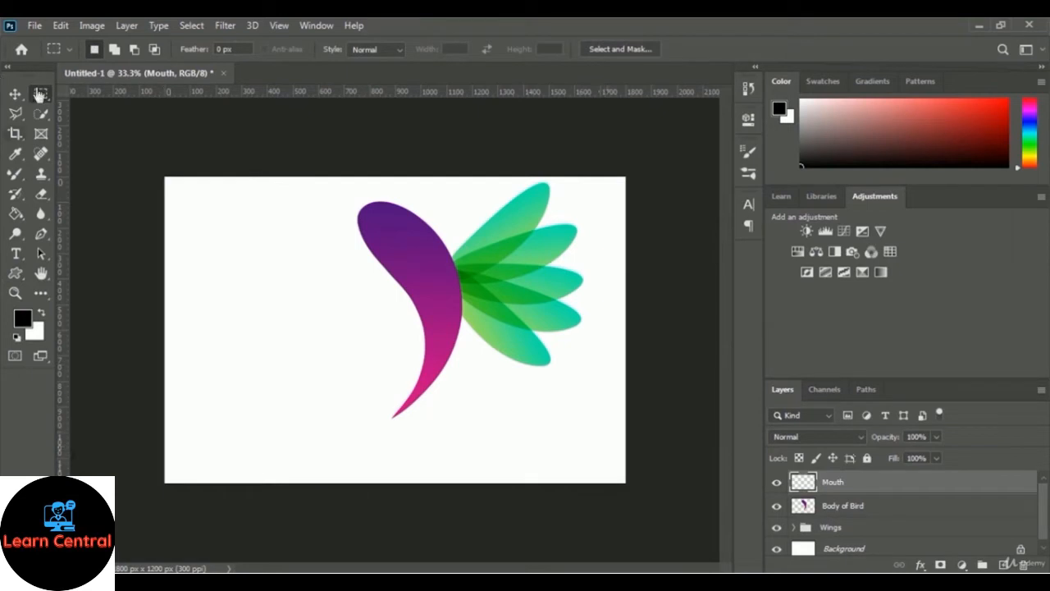
pyautogui.click(15, 117)
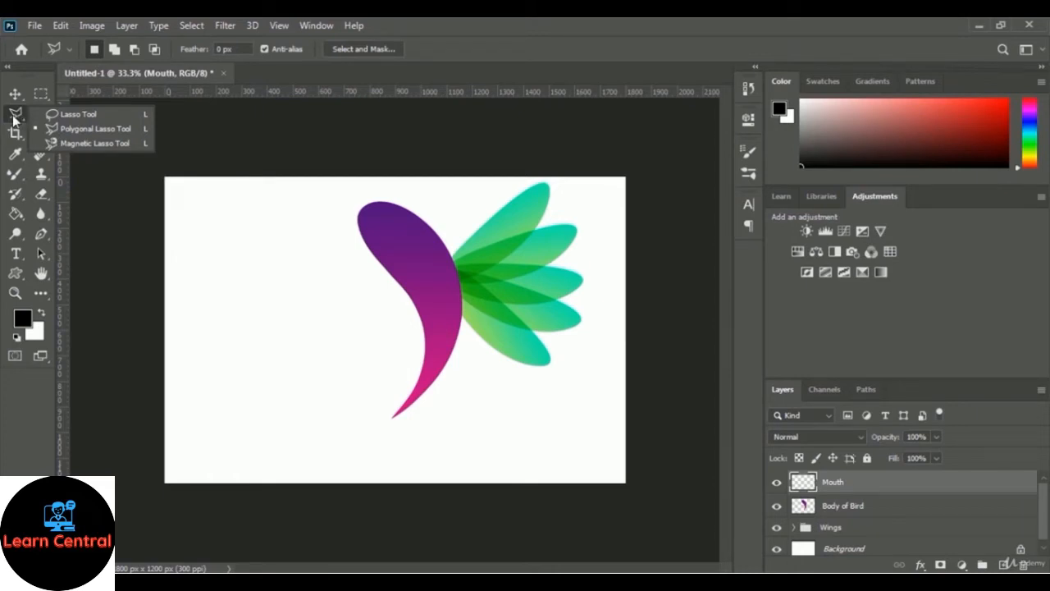
pyautogui.click(96, 129)
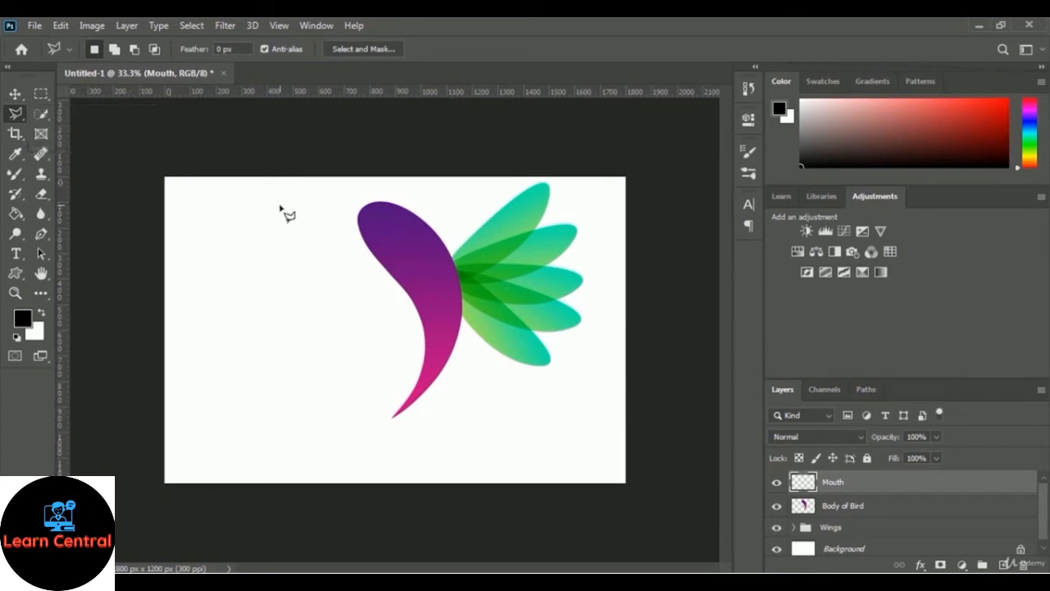
pyautogui.click(359, 219)
pyautogui.click(321, 232)
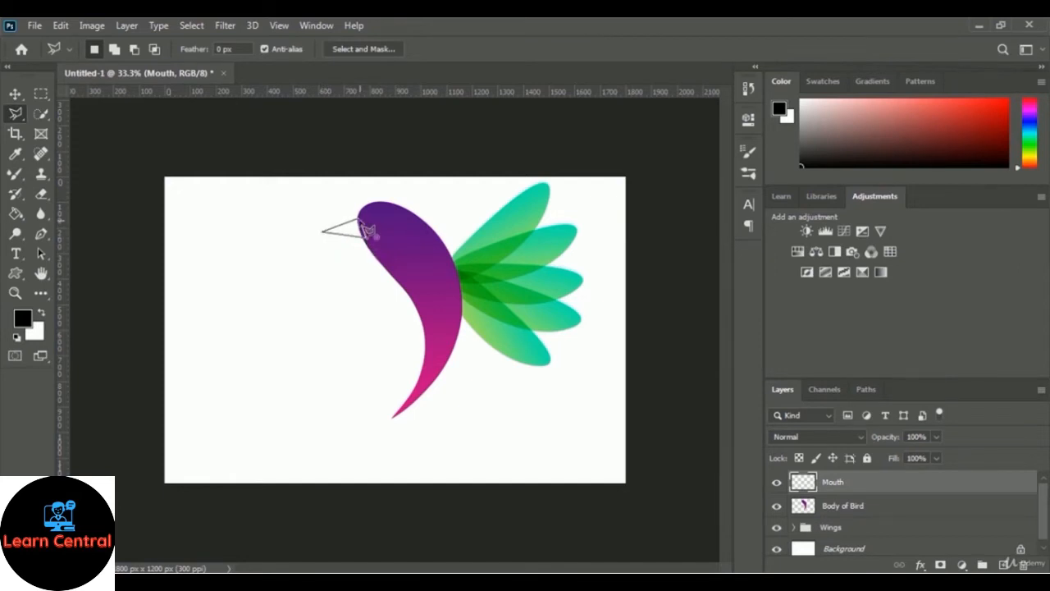
pyautogui.click(359, 220)
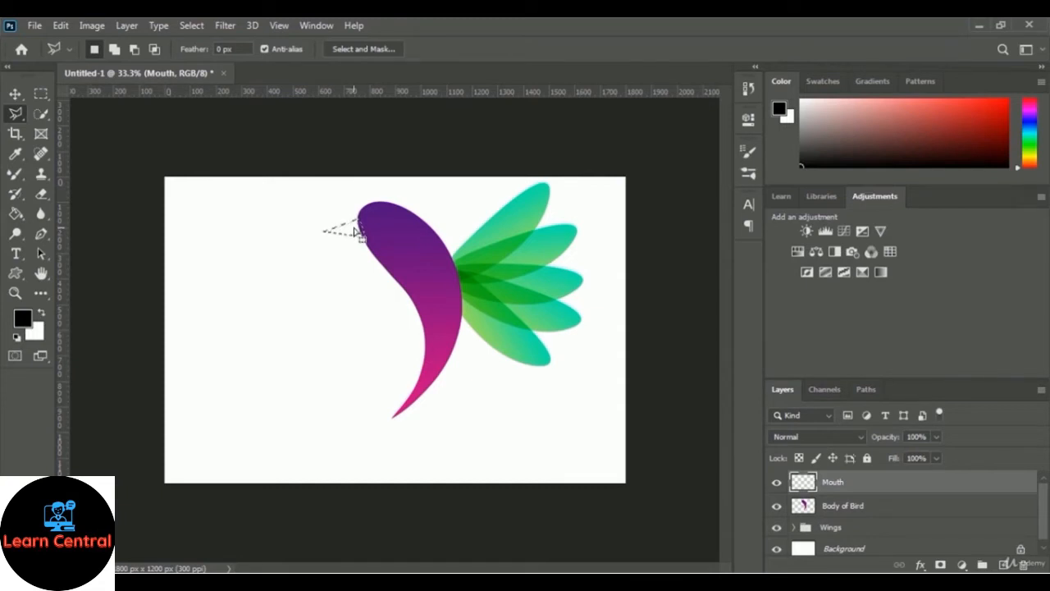
# - Fill the beak selection with black (000000) at Normal mode and 100% opacity, and deselect it
pyautogui.rightClick(355, 232)
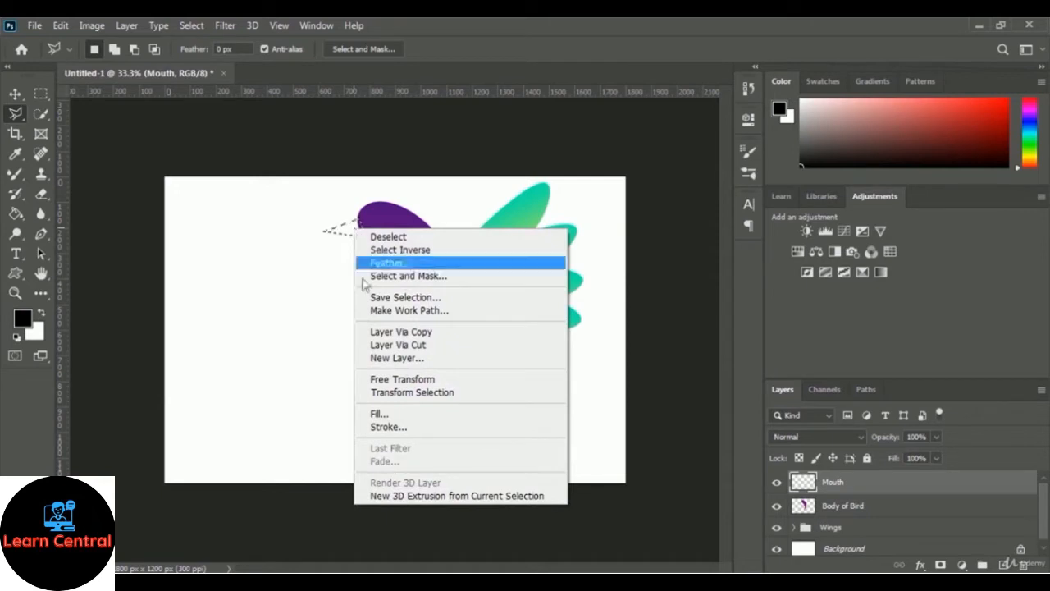
pyautogui.click(432, 415)
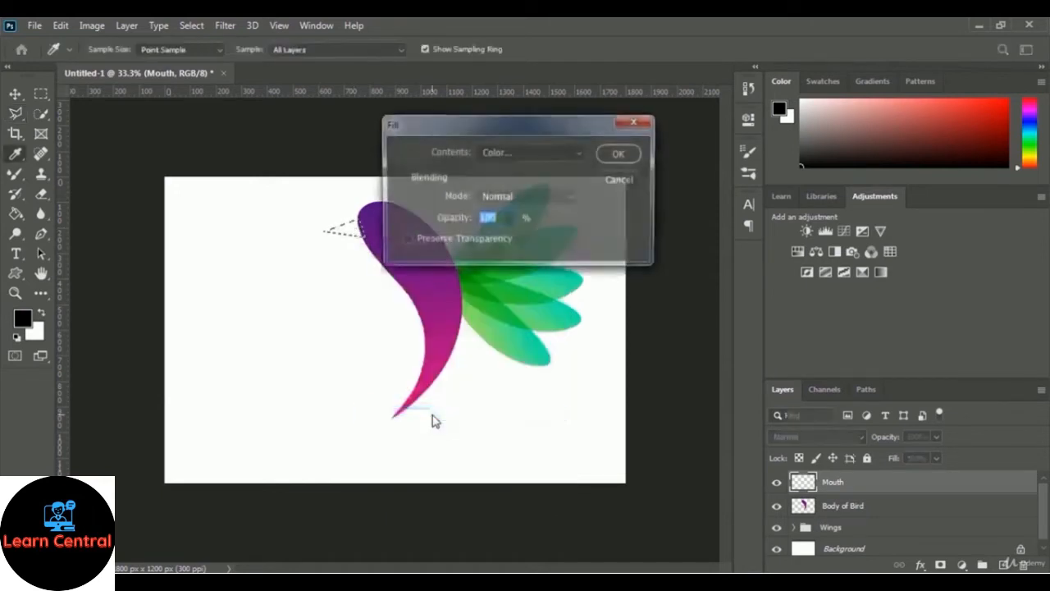
pyautogui.click(513, 155)
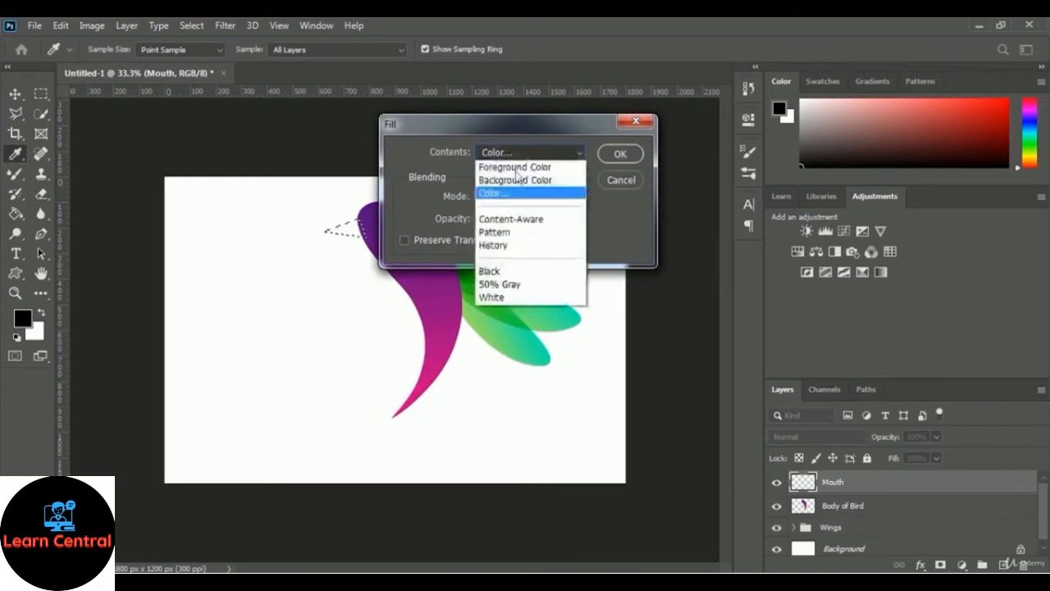
pyautogui.click(514, 196)
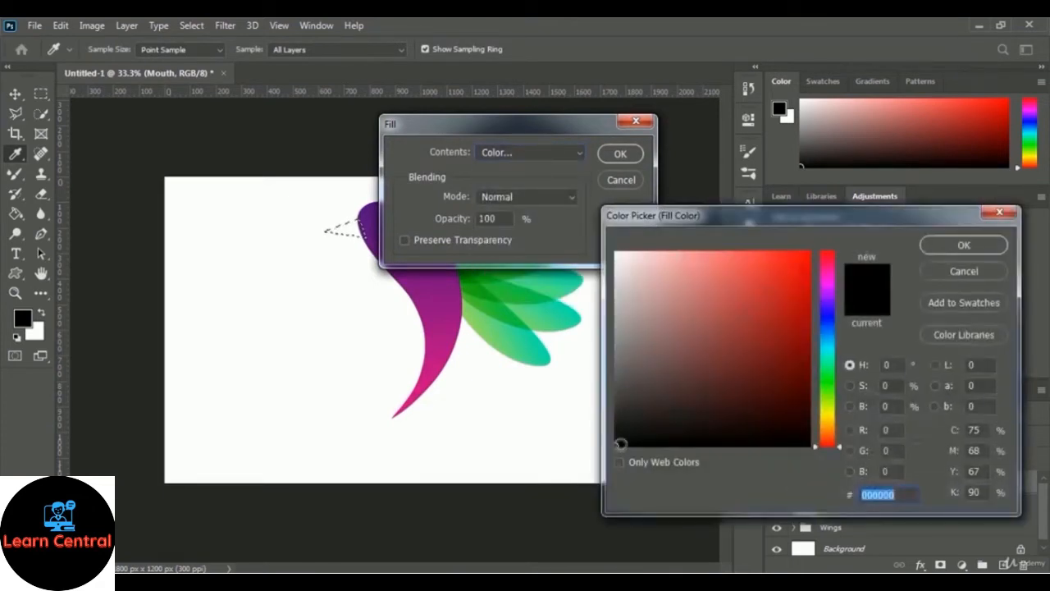
pyautogui.click(618, 444)
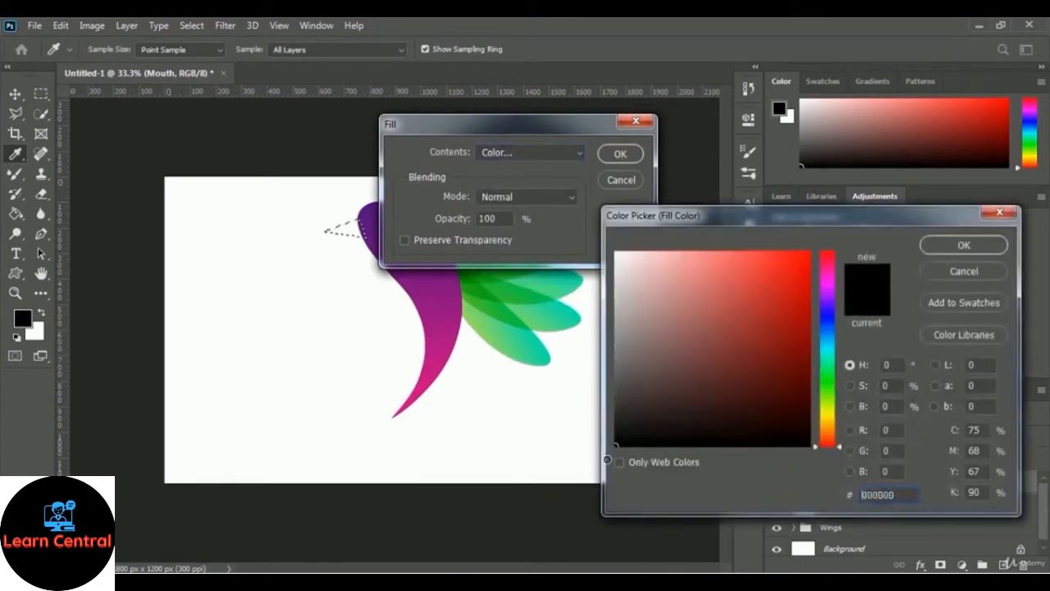
pyautogui.click(948, 246)
pyautogui.click(620, 154)
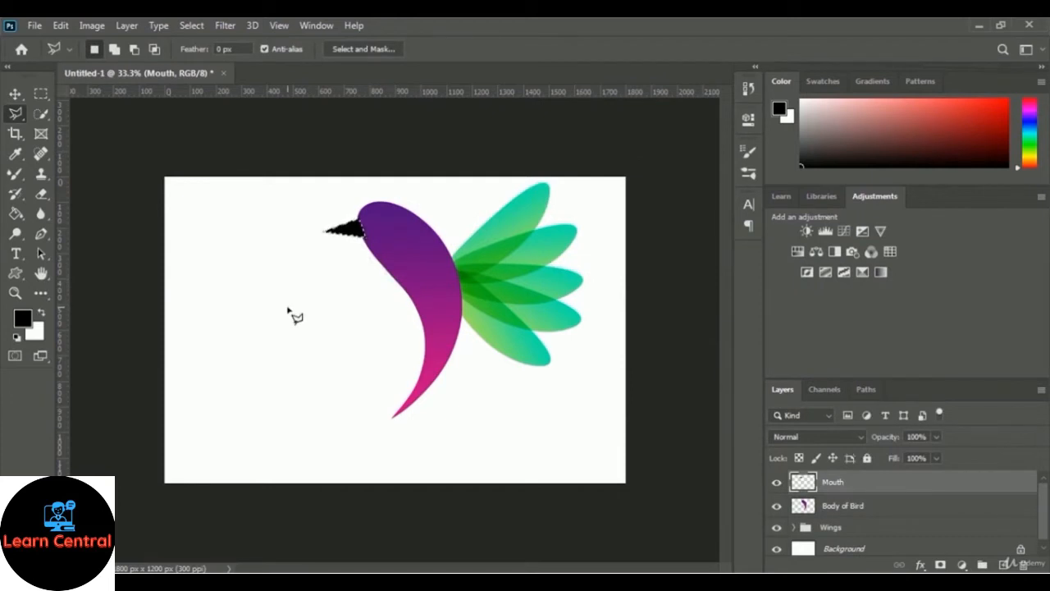
pyautogui.hotkey('ctrl', 'd')
# - Draw a black ellipse about 69 x 57 px on the bird's head as its eye
pyautogui.click(14, 274)
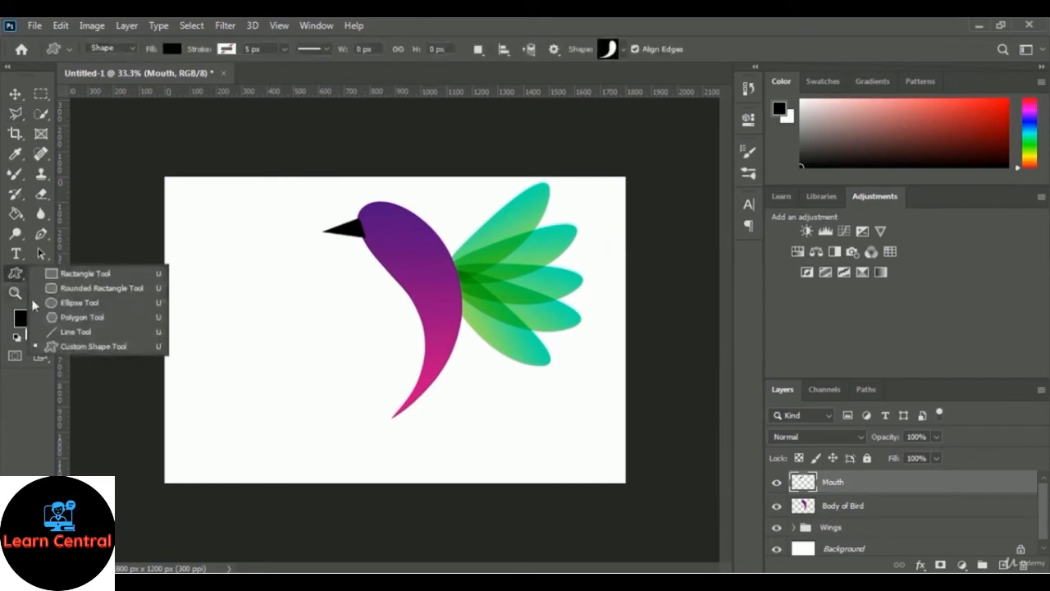
pyautogui.click(82, 306)
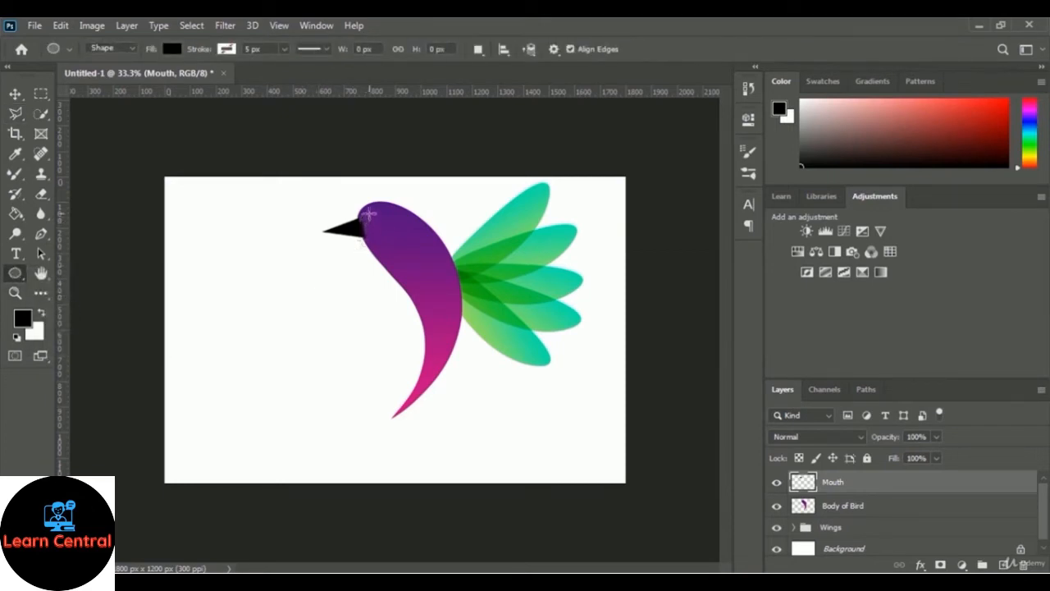
pyautogui.moveTo(371, 215); pyautogui.dragTo(387, 227)
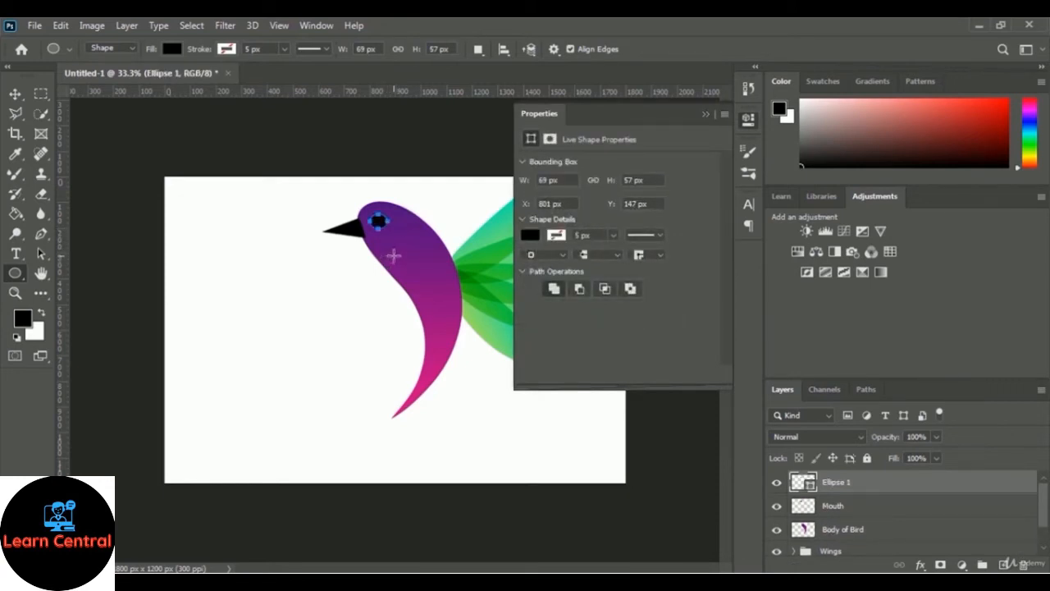
pyautogui.click(703, 114)
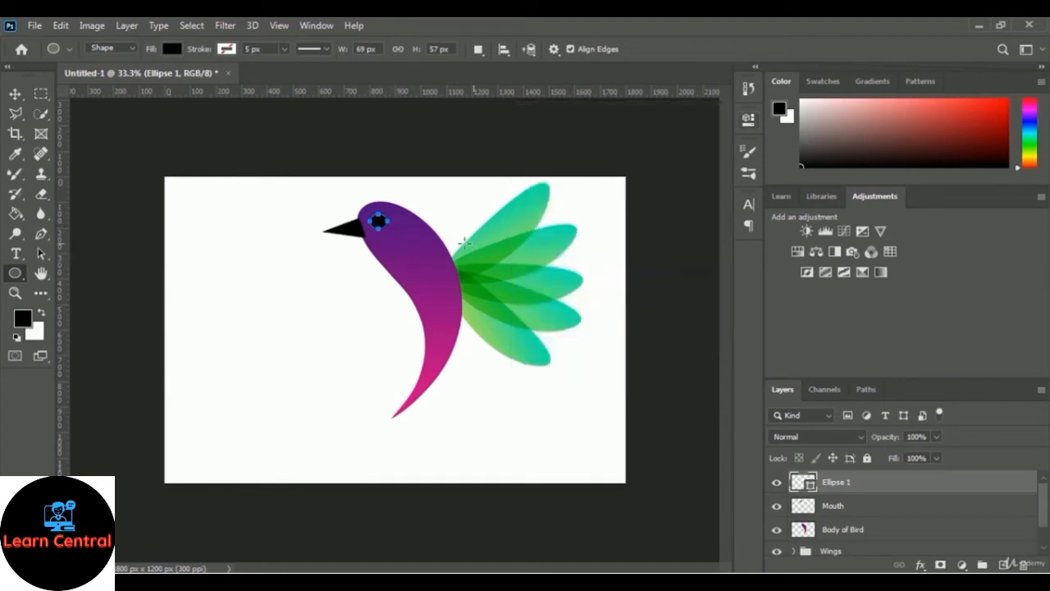
pyautogui.press('Escape')
# - Draw a smaller ellipse about 34 x 32 px inside the black eye and set its fill to white
pyautogui.hotkey('ctrl', '+')
pyautogui.hotkey('ctrl', '+')
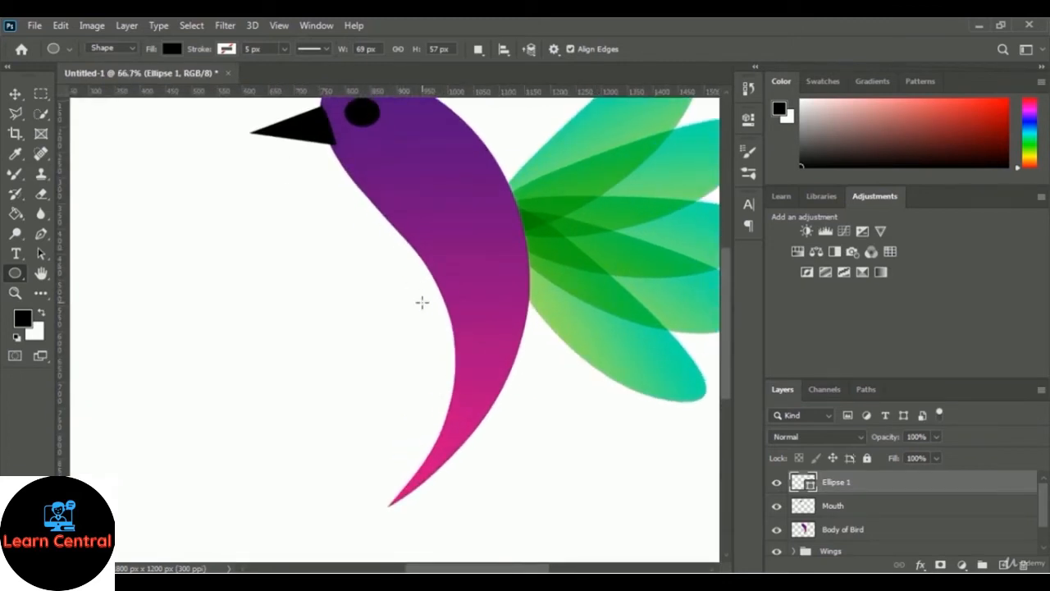
pyautogui.scroll(5, 422, 302)
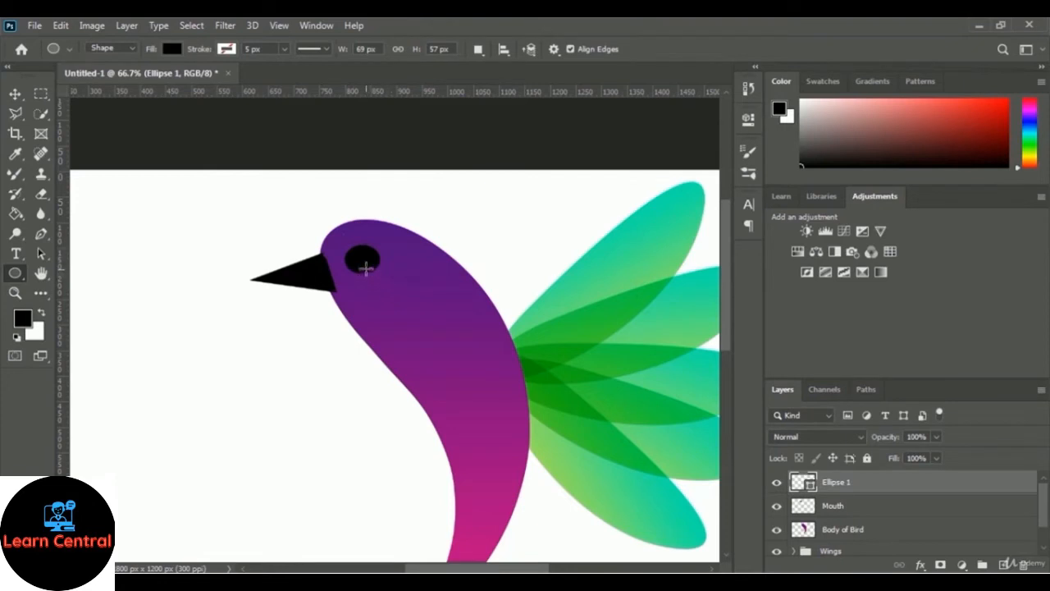
pyautogui.moveTo(370, 262); pyautogui.dragTo(375, 269)
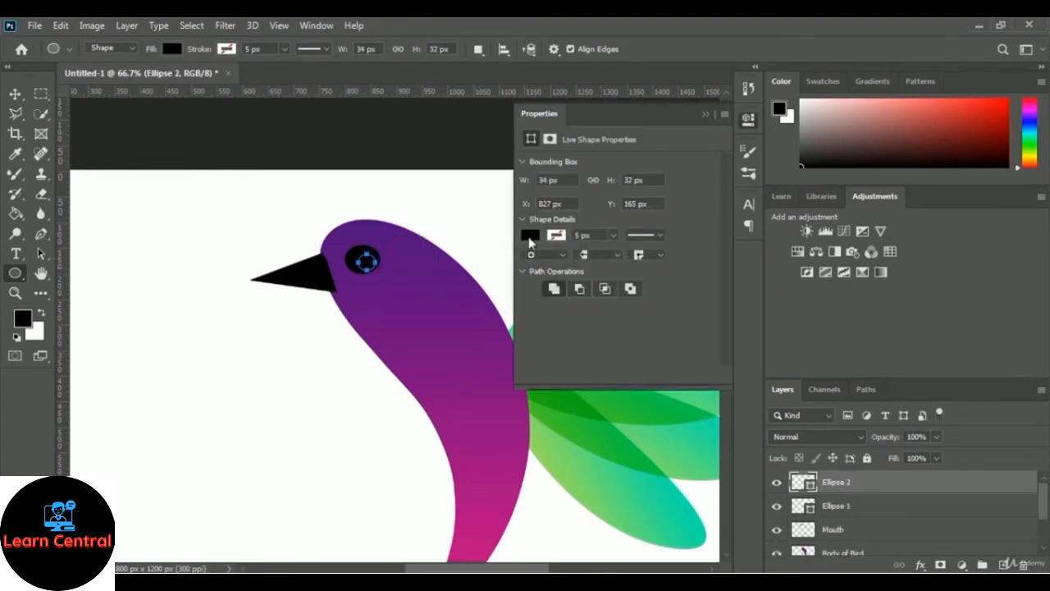
pyautogui.click(530, 236)
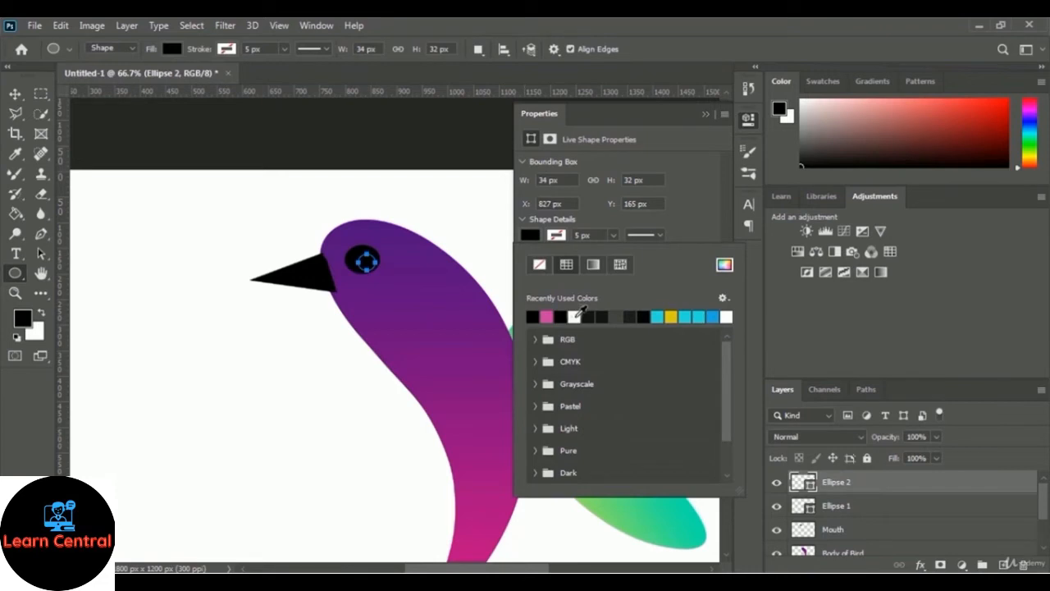
pyautogui.click(575, 316)
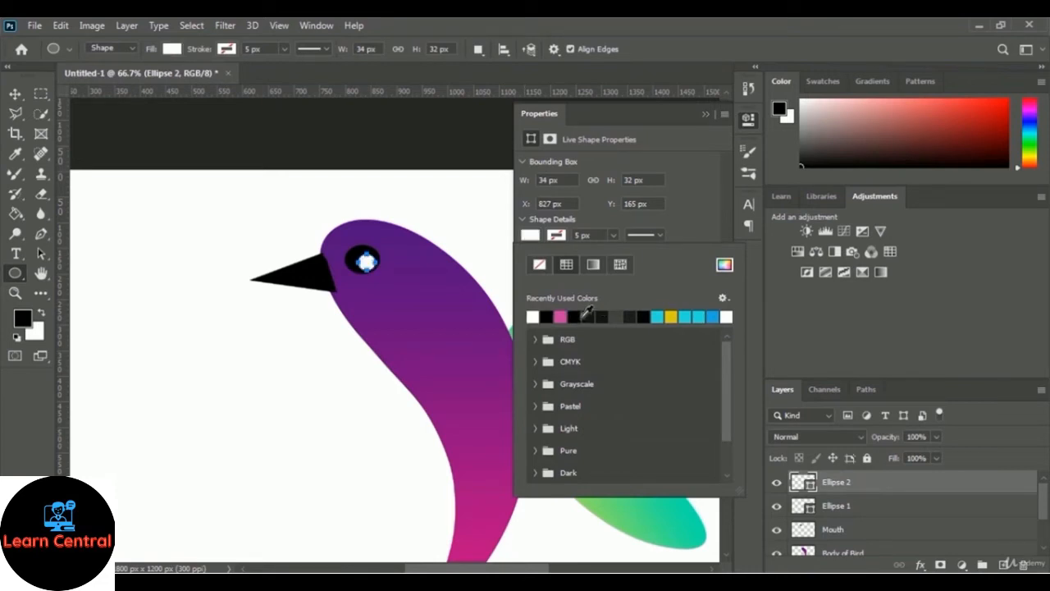
pyautogui.click(707, 115)
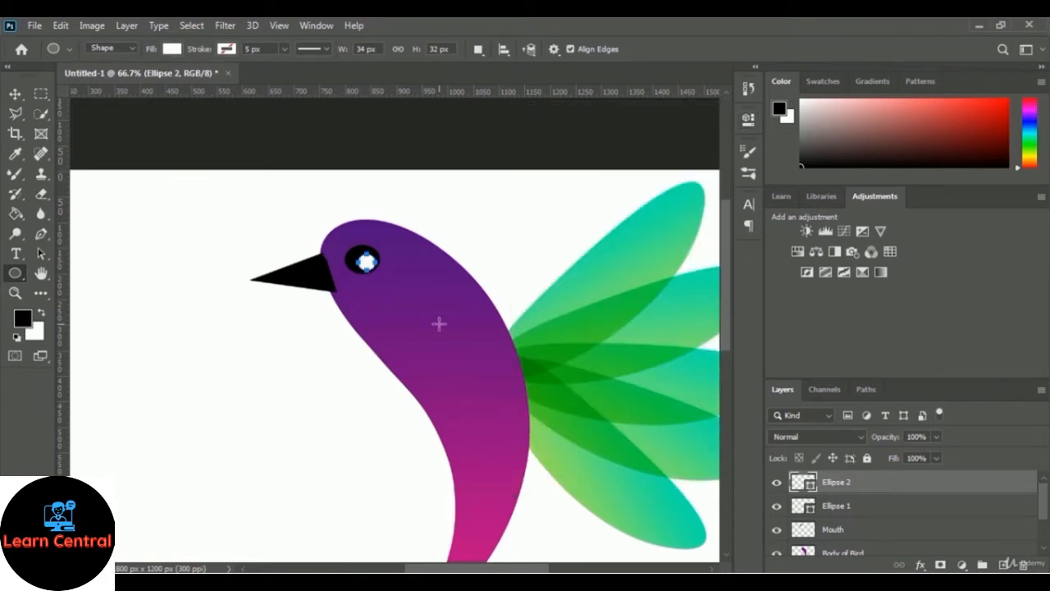
pyautogui.press('Return')
# - Convert the two eye ellipse layers into one smart object and rename it Eye
pyautogui.hotkey('ctrl', '-')
pyautogui.hotkey('ctrl', '-')
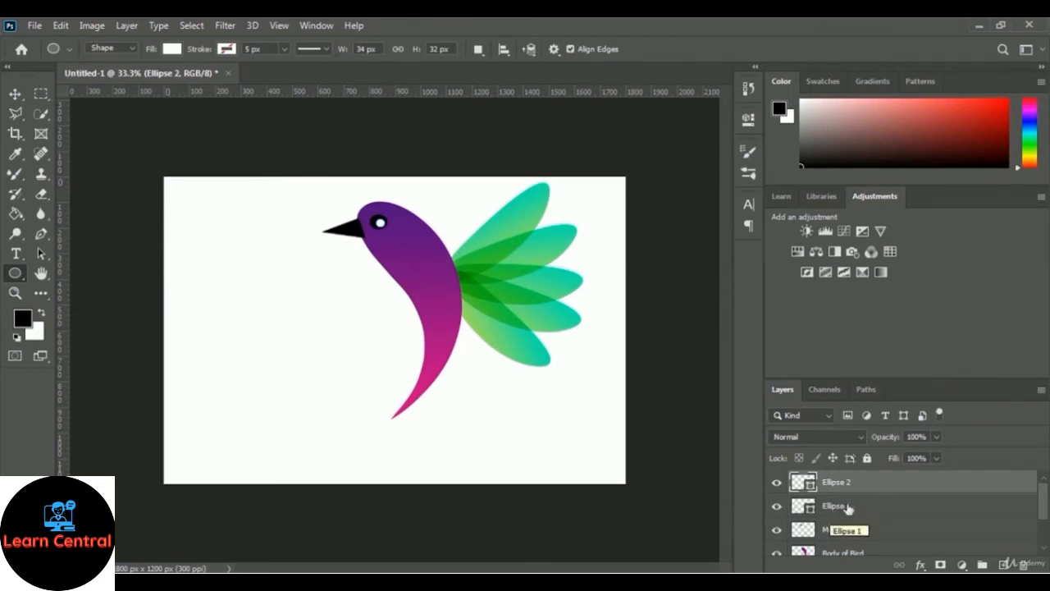
pyautogui.keyDown('shift'); pyautogui.click(839, 506); pyautogui.keyUp('shift')
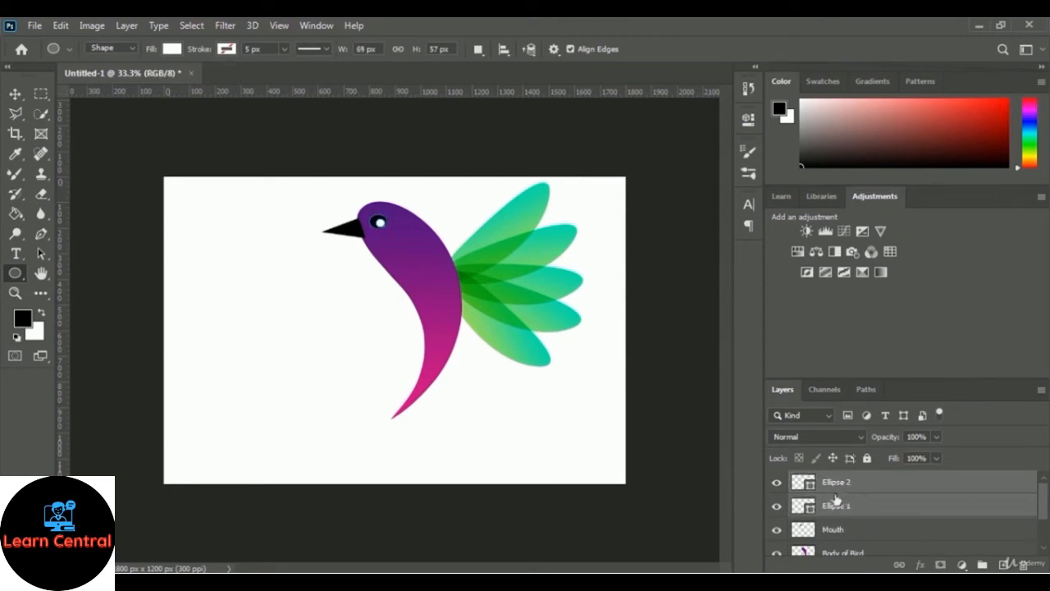
pyautogui.rightClick(836, 484)
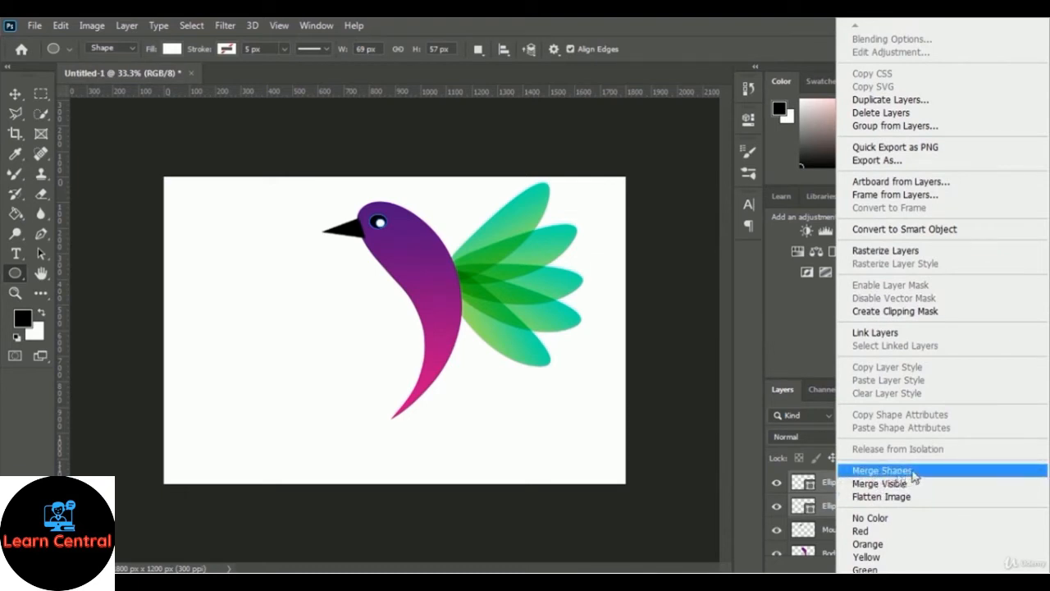
pyautogui.click(985, 231)
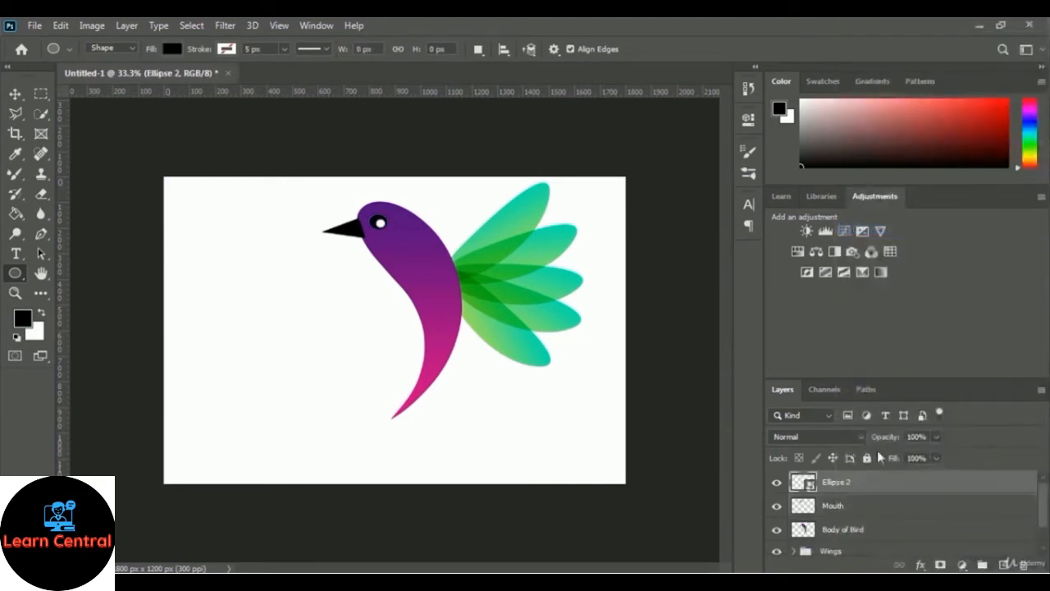
pyautogui.doubleClick(837, 482)
pyautogui.write('Eye')
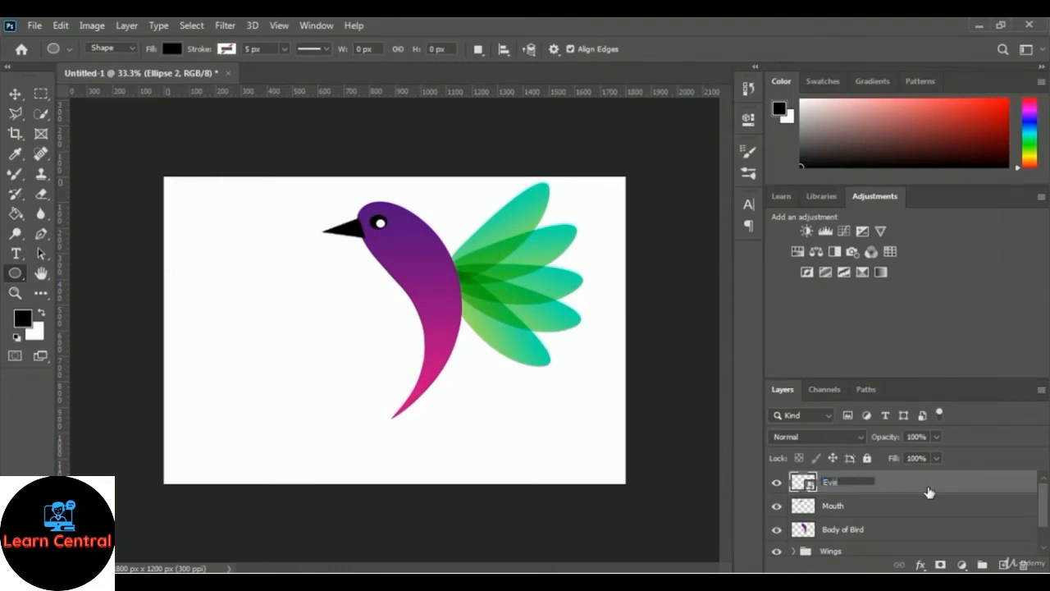
pyautogui.press('Return')
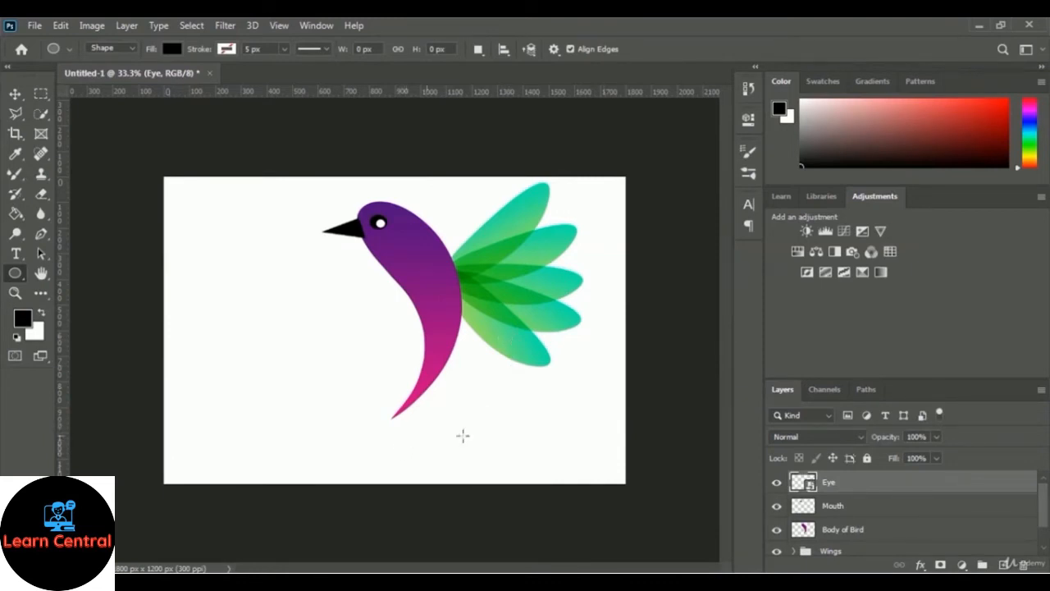
# - Copy the Wings 1 feather from the Wings group and paste it as a new layer above the Eye layer
pyautogui.scroll(-2, 858, 525)
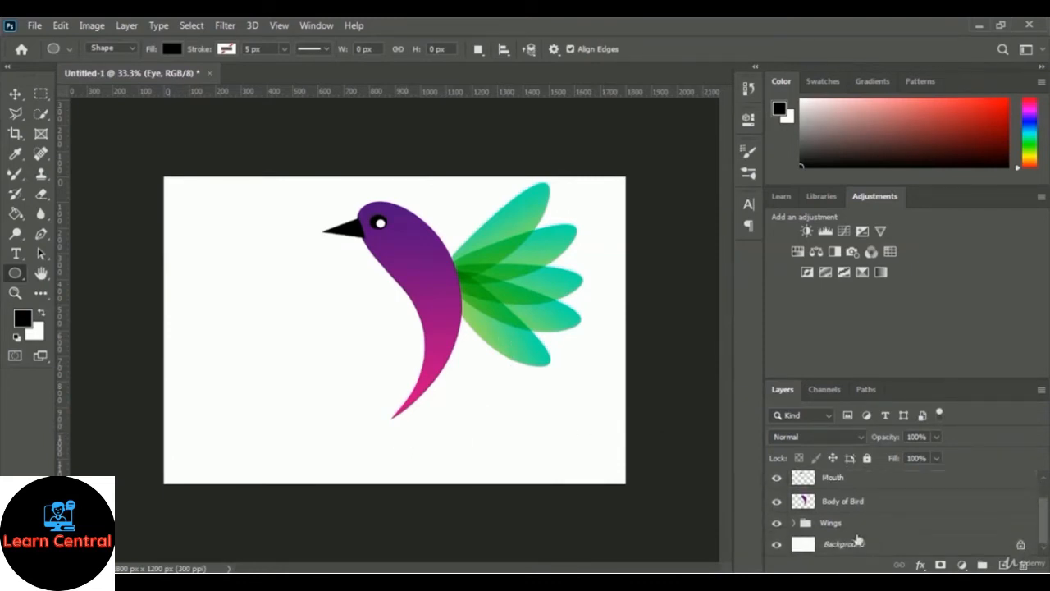
pyautogui.click(794, 523)
pyautogui.moveTo(1044, 503); pyautogui.dragTo(1048, 547)
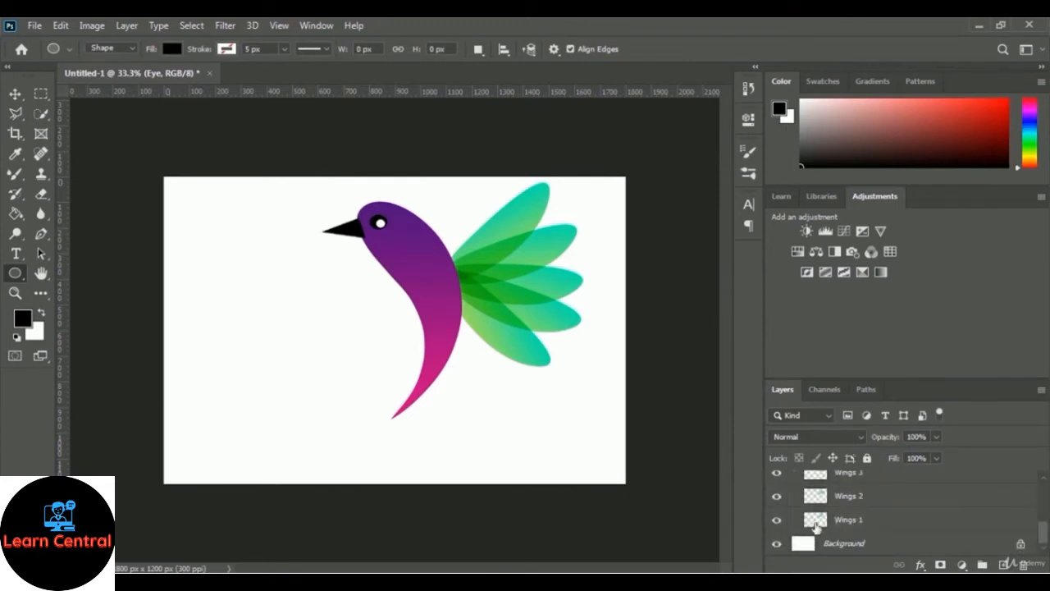
pyautogui.click(830, 527)
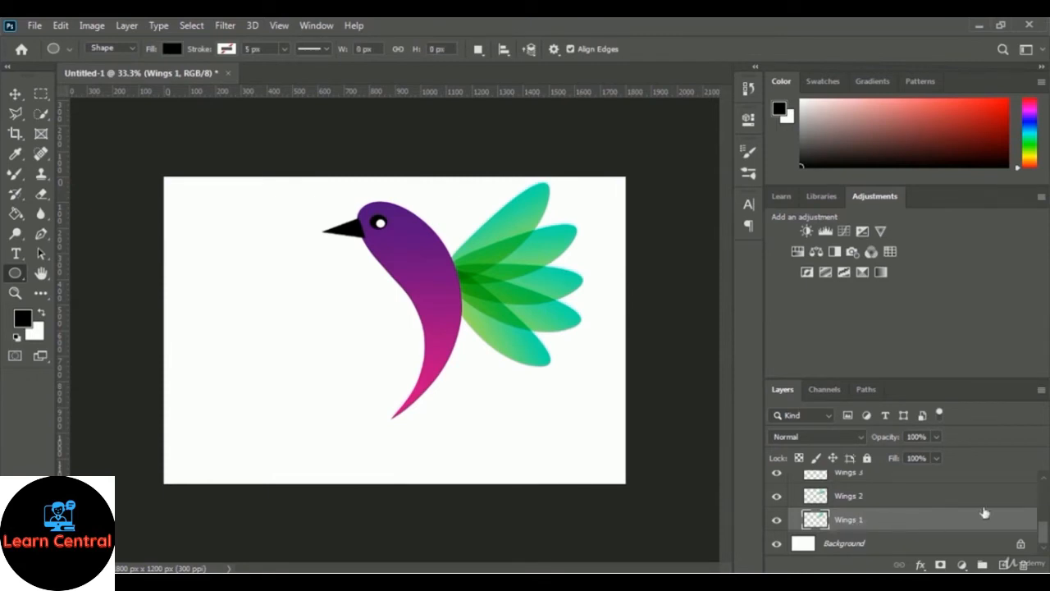
pyautogui.moveTo(1045, 531); pyautogui.dragTo(1045, 499)
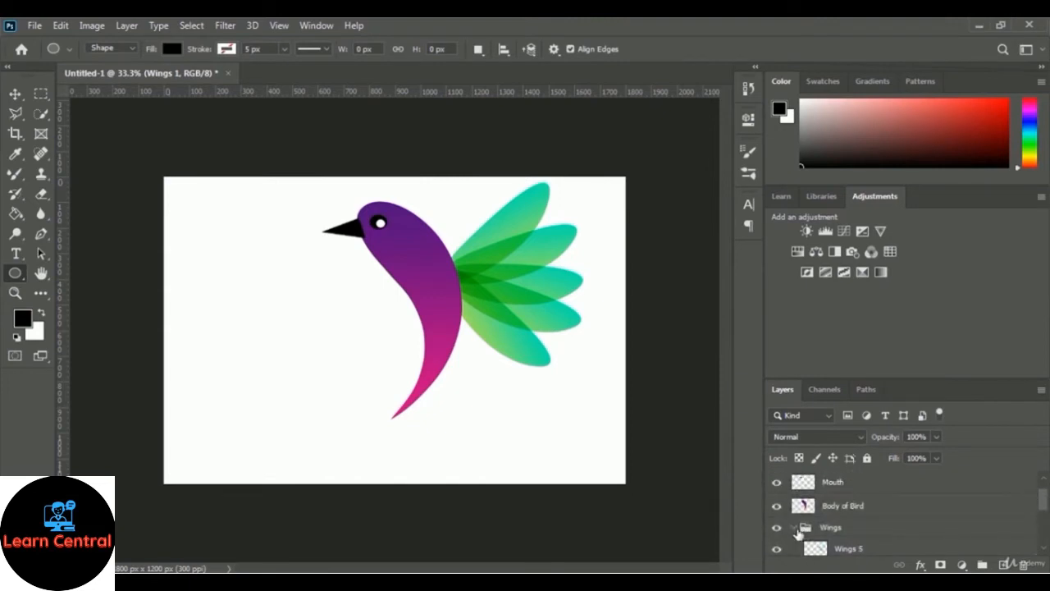
pyautogui.click(795, 530)
pyautogui.click(792, 527)
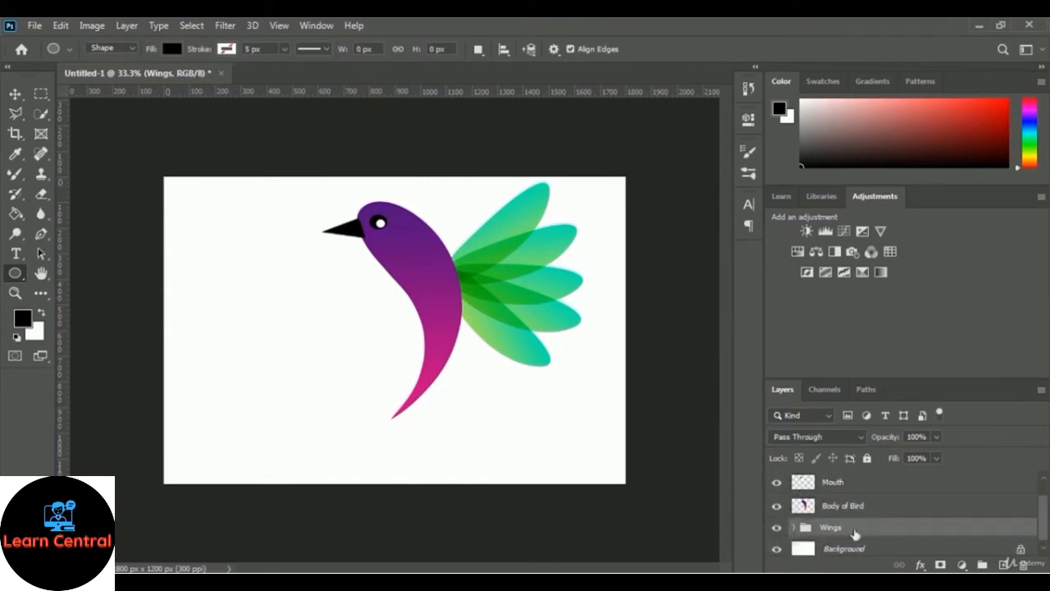
pyautogui.scroll(1, 1045, 525)
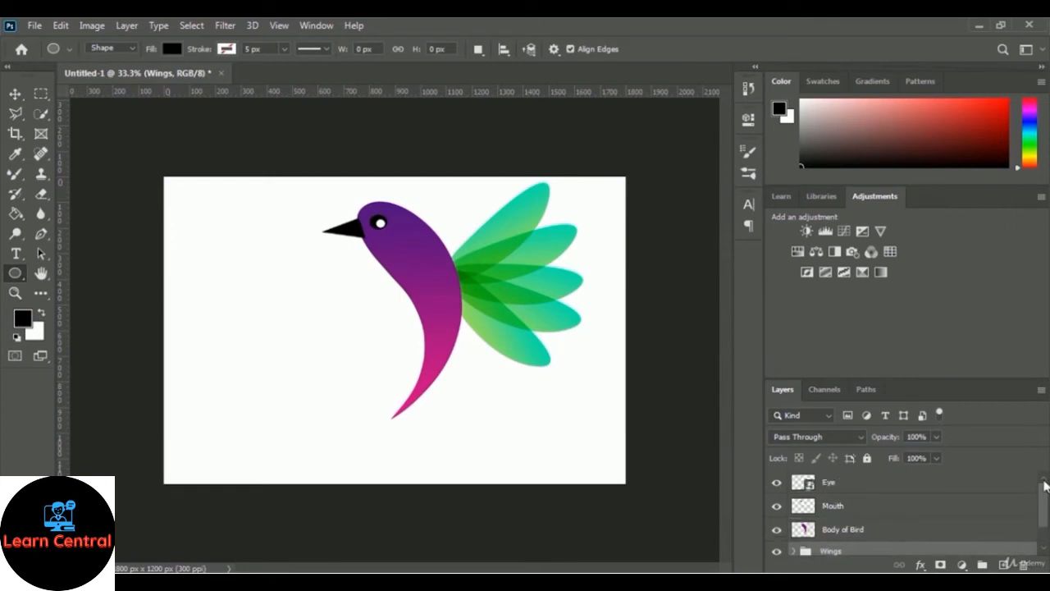
pyautogui.click(841, 490)
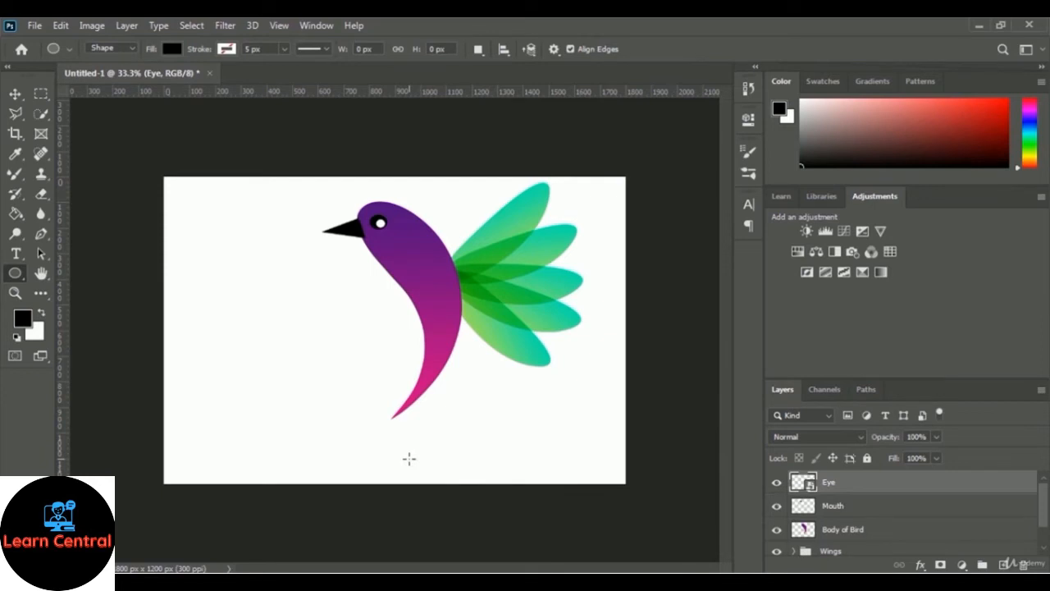
pyautogui.hotkey('ctrl', 'v')
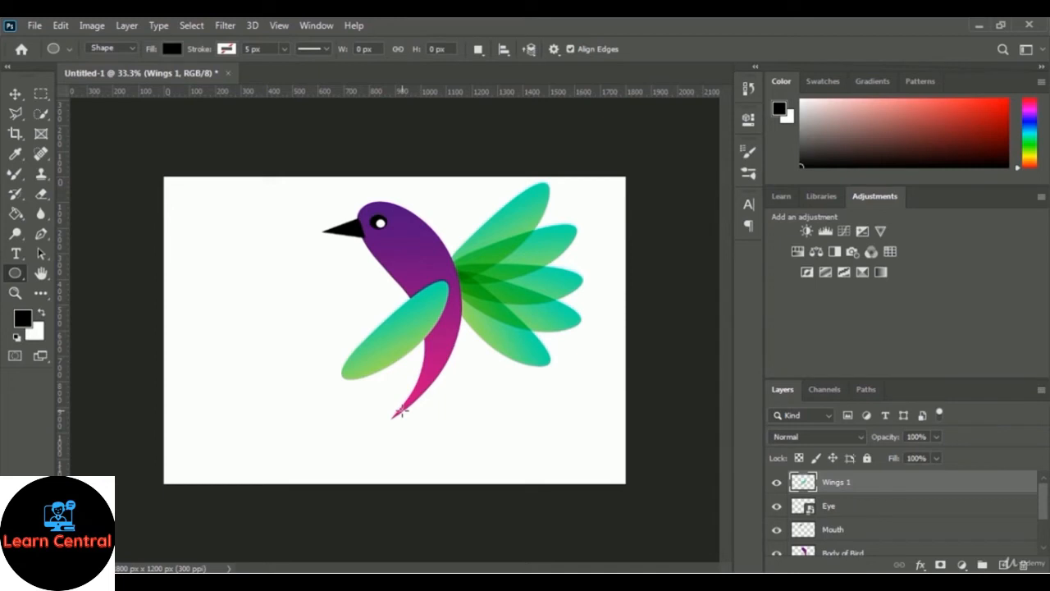
# - Scale the pasted Wings 1 feather to about 65% by 67%, rotate it about 87°, and place it at the base of the bird's tail
pyautogui.hotkey('ctrl', 't')
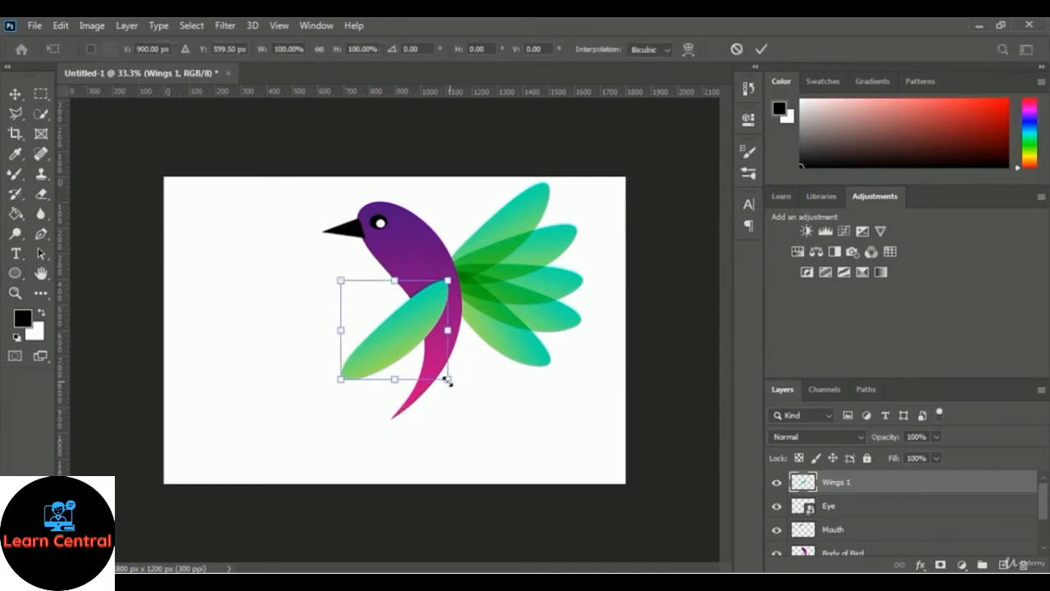
pyautogui.moveTo(340, 378); pyautogui.dragTo(378, 345)
pyautogui.moveTo(460, 351); pyautogui.dragTo(329, 423)
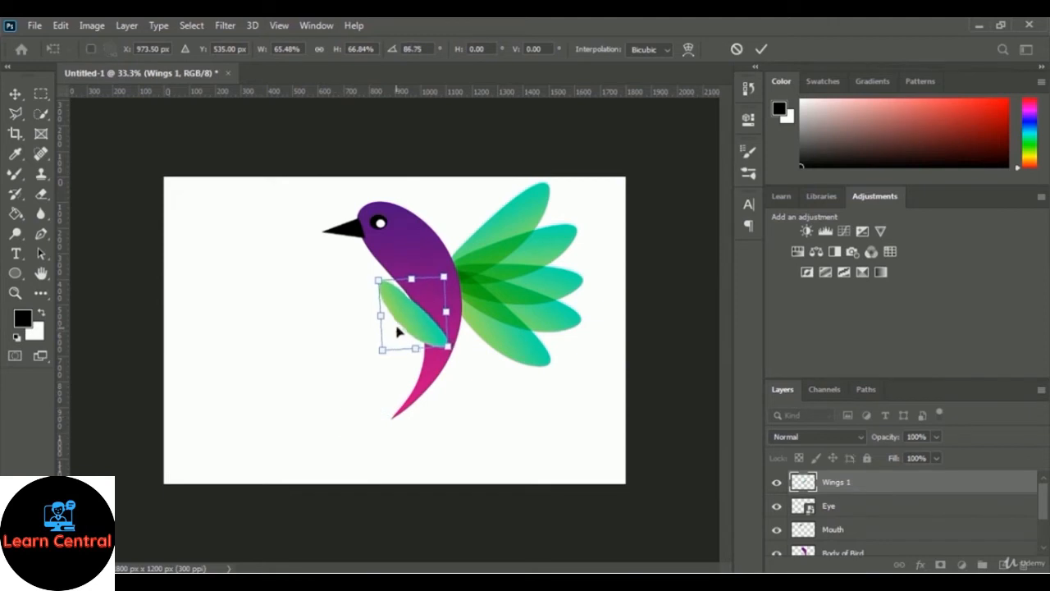
pyautogui.moveTo(411, 314); pyautogui.dragTo(451, 412)
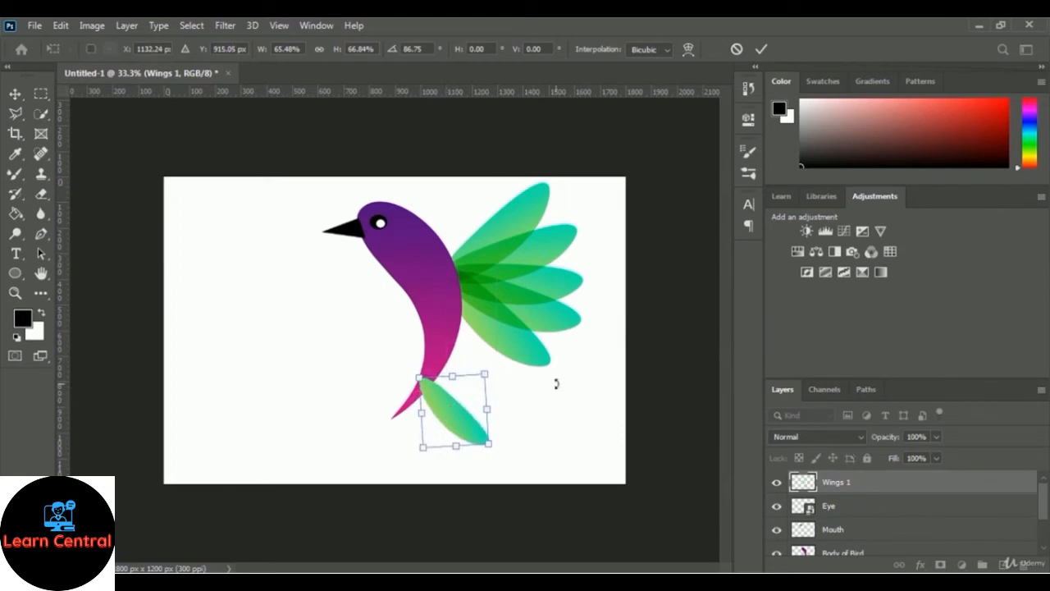
pyautogui.press('Left')
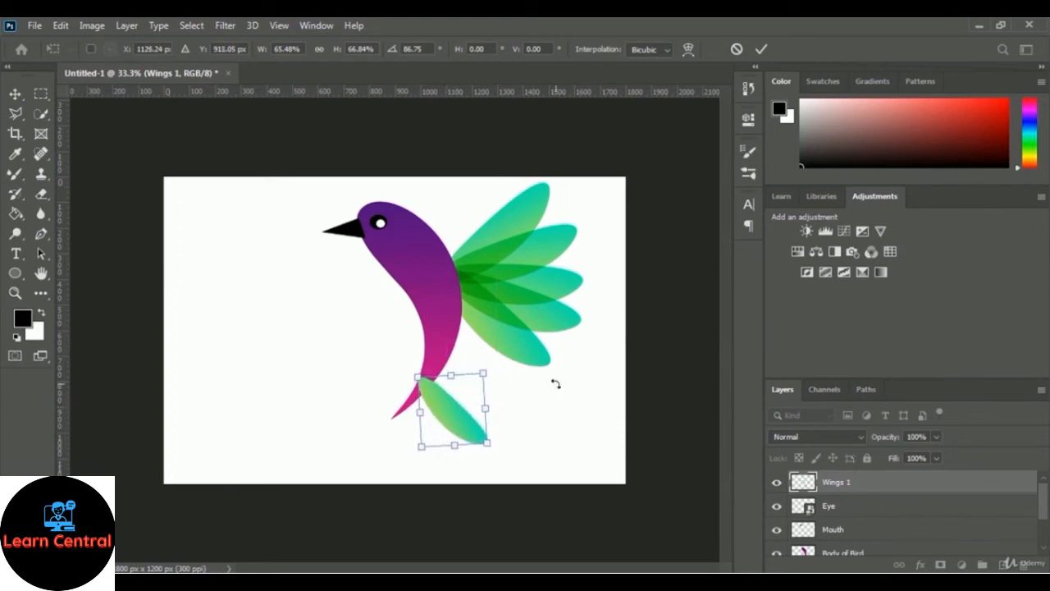
pyautogui.press('Left')
pyautogui.press('Left')
pyautogui.press('Left')
pyautogui.press('Left')
pyautogui.press('Down')
pyautogui.press('Down')
pyautogui.press('Down')
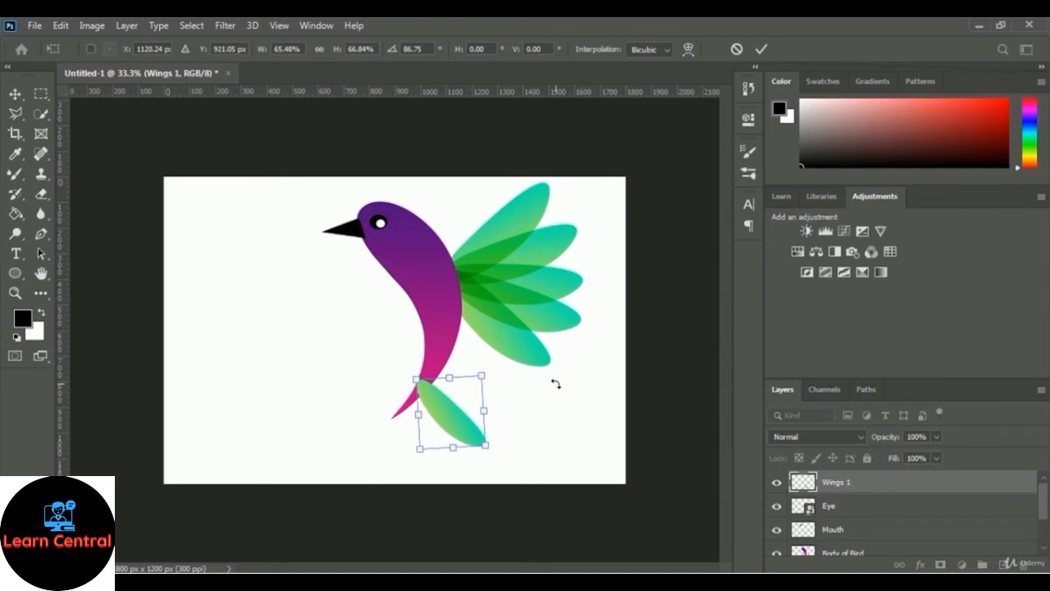
pyautogui.press('Return')
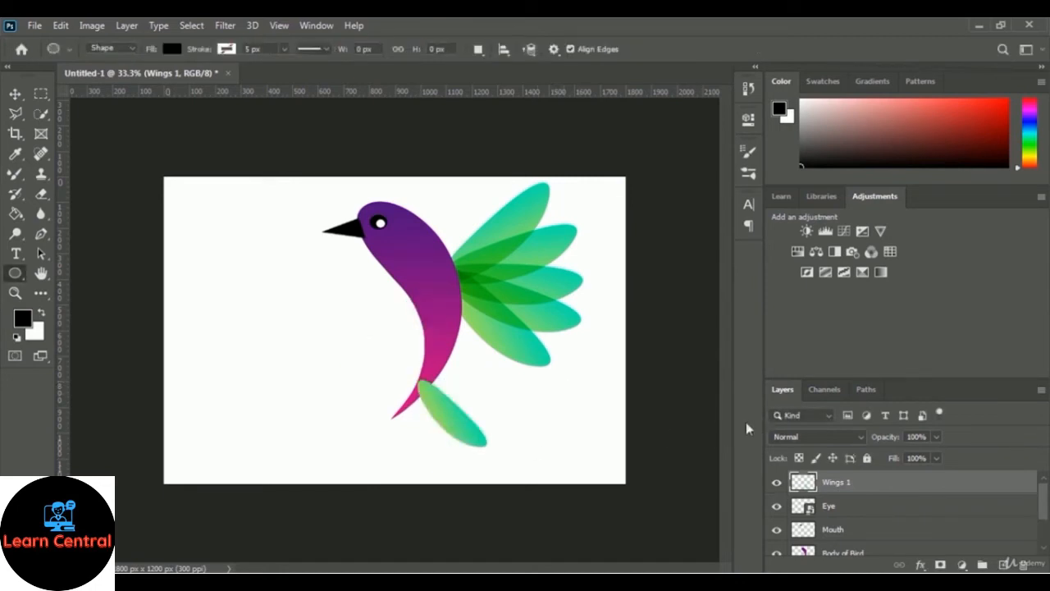
# - Duplicate the Wings 1 tail feather layer as Wings 2
pyautogui.rightClick(836, 482)
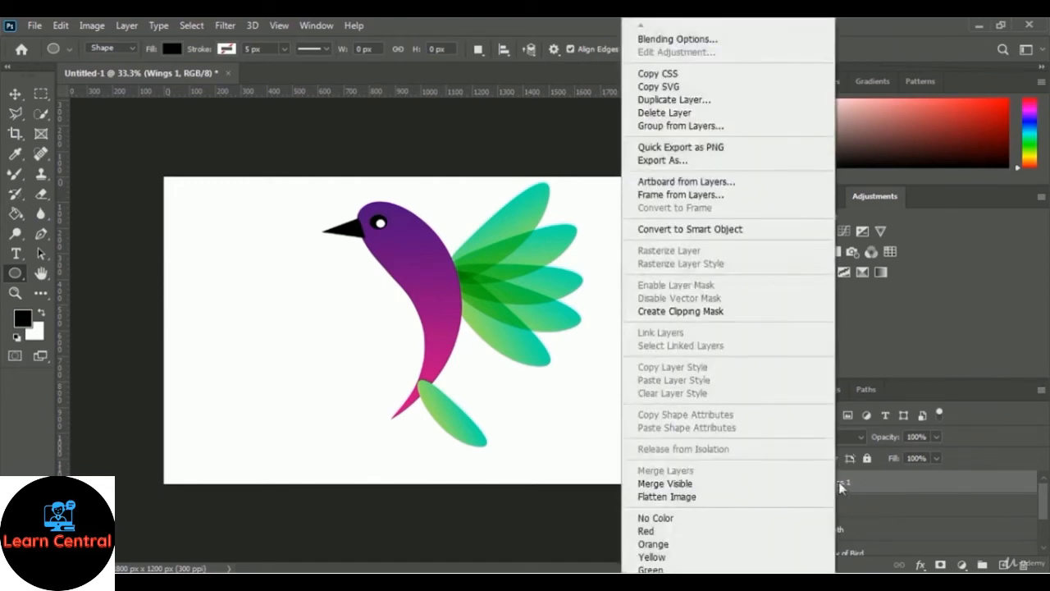
pyautogui.click(675, 100)
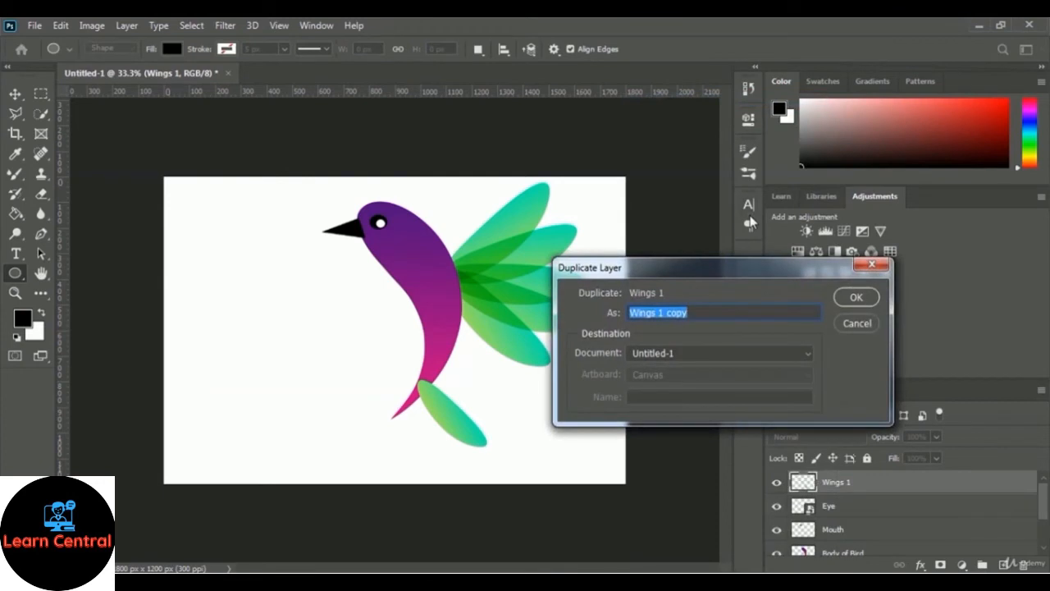
pyautogui.press('Right')
pyautogui.press('BackSpace')
pyautogui.press('BackSpace')
pyautogui.press('BackSpace')
pyautogui.press('BackSpace')
pyautogui.press('BackSpace')
pyautogui.press('BackSpace')
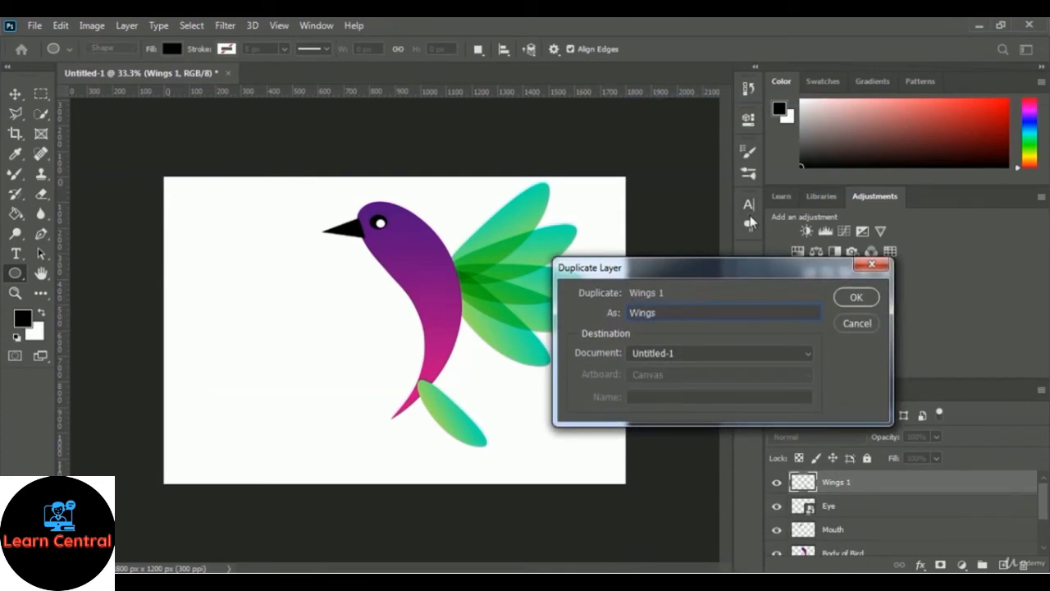
pyautogui.write('2')
pyautogui.click(855, 298)
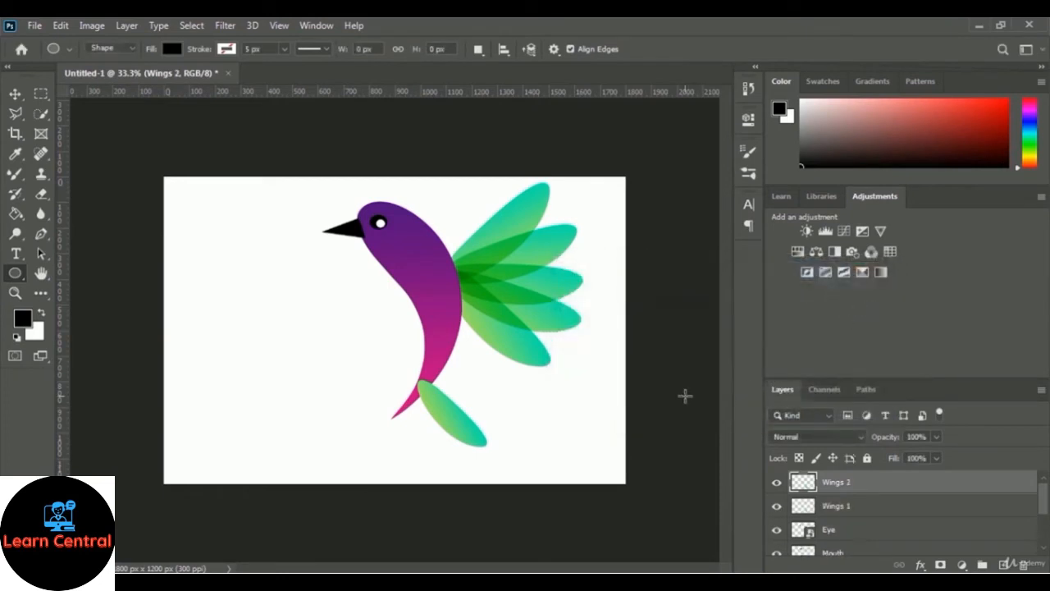
# - Rotate Wings 2 about 22.5° clockwise with its base on the first tail feather's base, and set its blend mode to Multiply
pyautogui.hotkey('ctrl', 't')
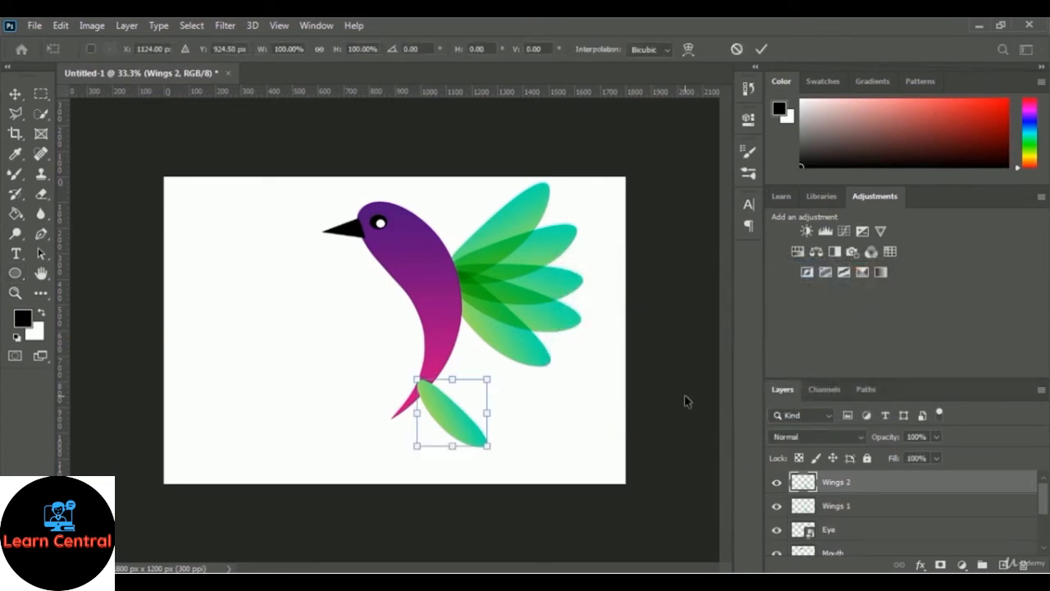
pyautogui.moveTo(495, 448); pyautogui.dragTo(480, 480)
pyautogui.moveTo(443, 421); pyautogui.dragTo(427, 424)
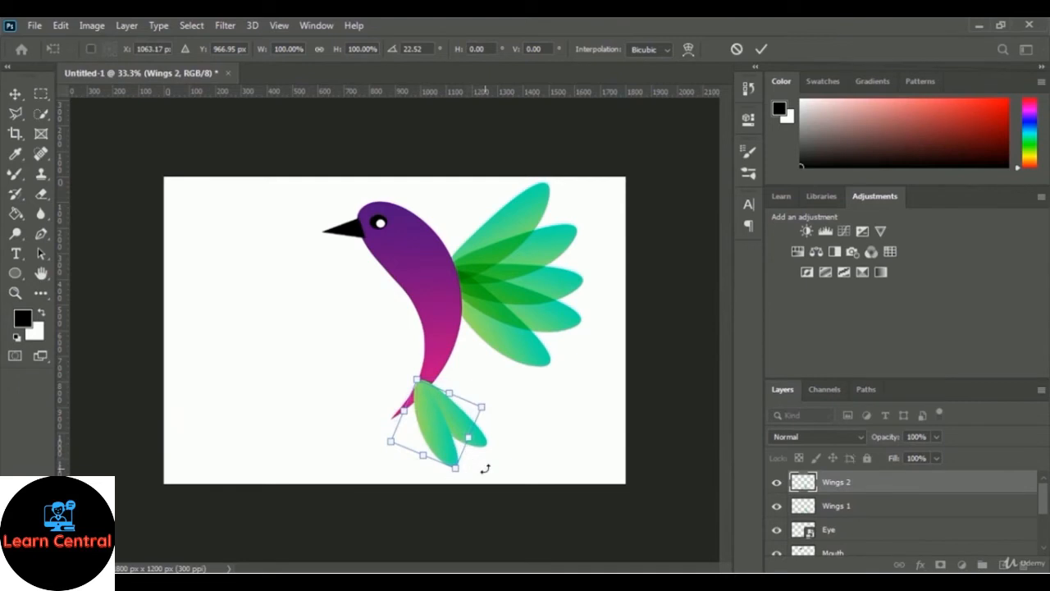
pyautogui.press('Return')
pyautogui.press('u')
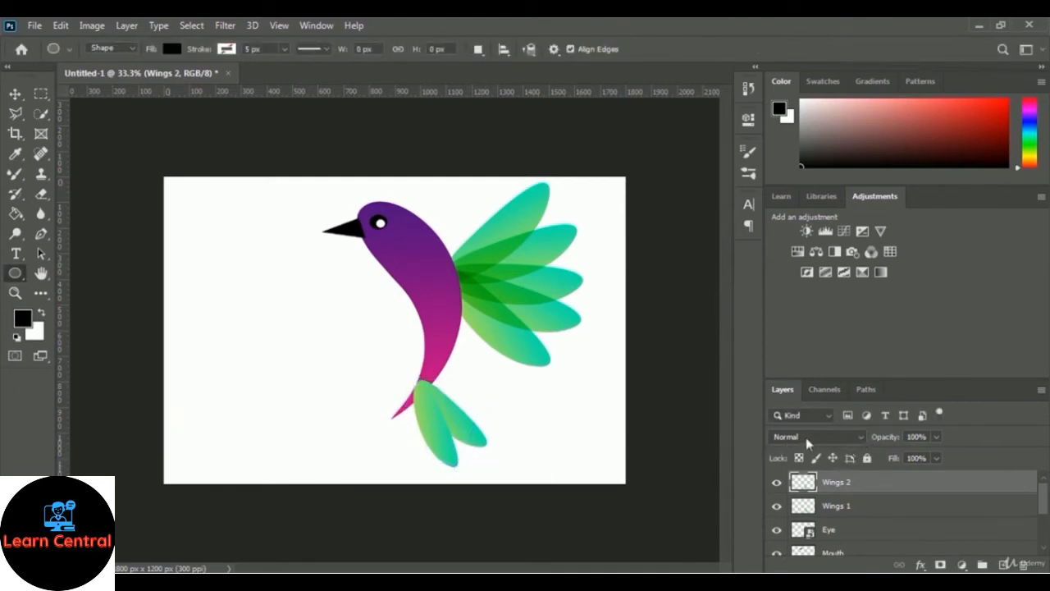
pyautogui.click(815, 438)
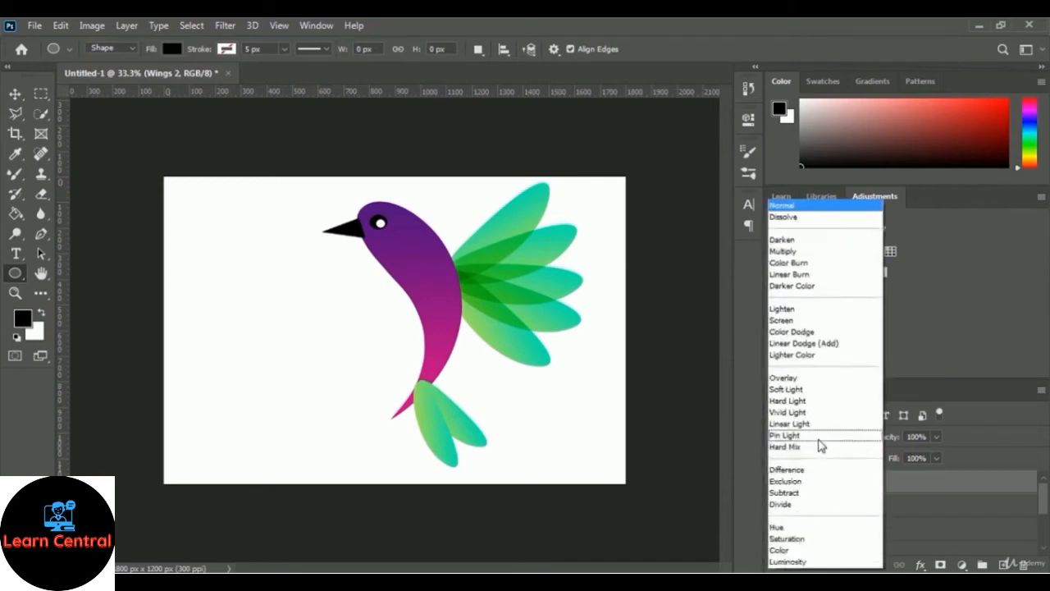
pyautogui.click(809, 252)
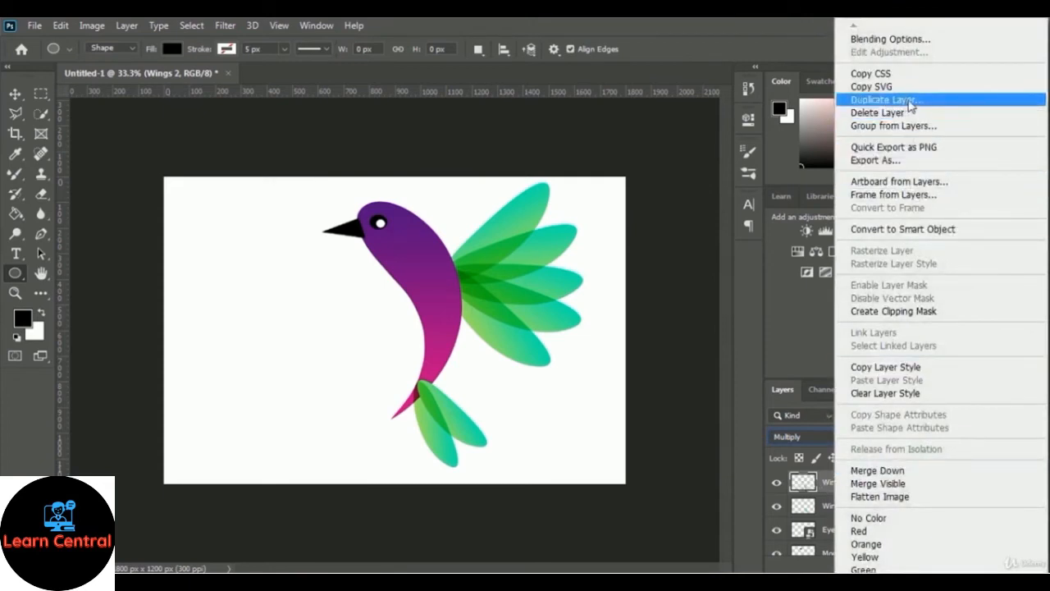
# - Duplicate the Wings 2 layer as Wings 3 and rotate it clockwise so it fans out beside the second tail feather
pyautogui.click(886, 99)
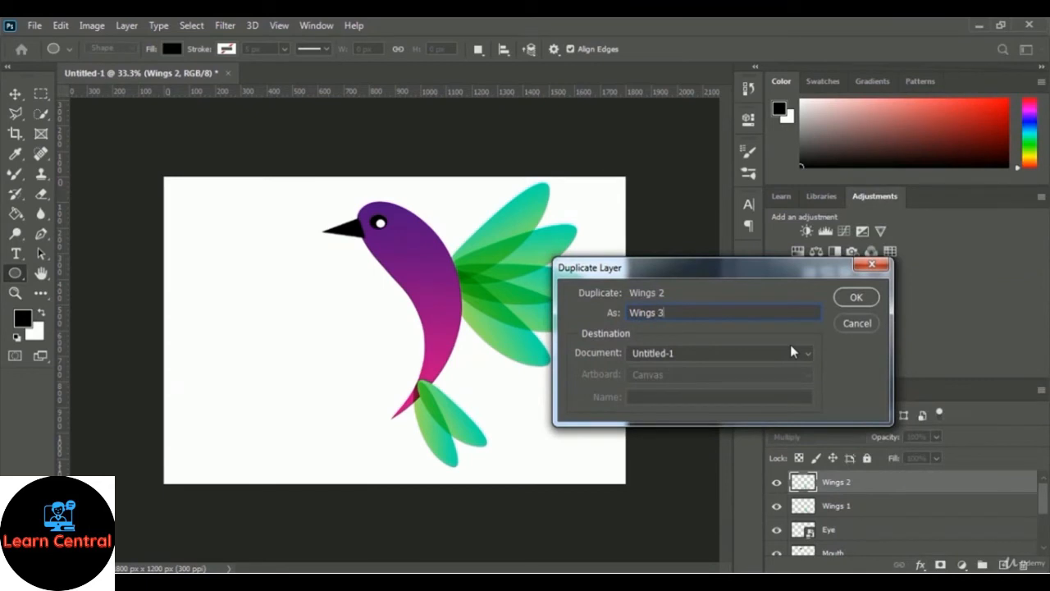
pyautogui.click(856, 298)
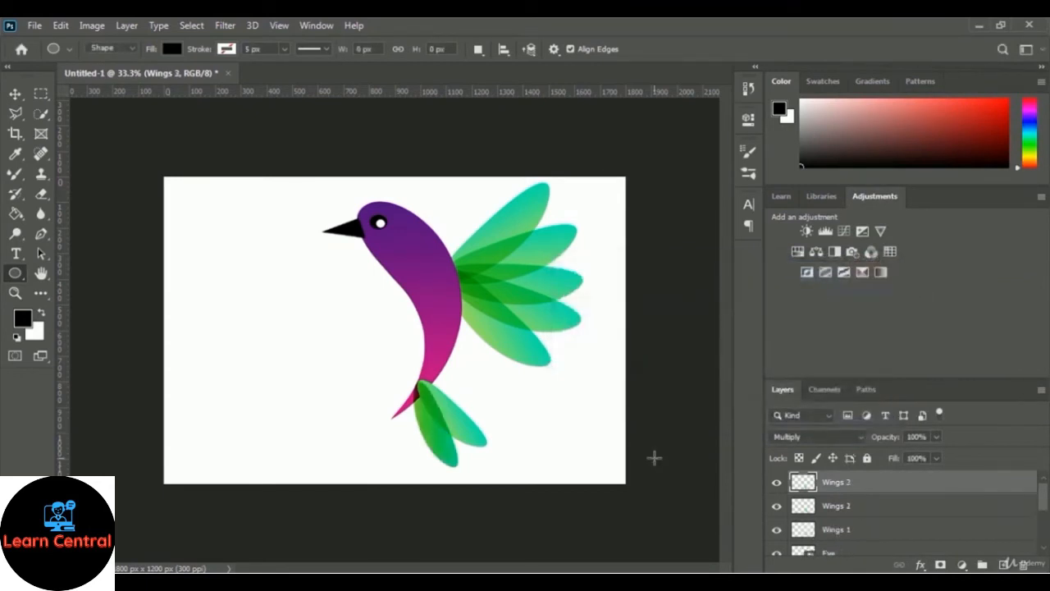
pyautogui.hotkey('ctrl', 't')
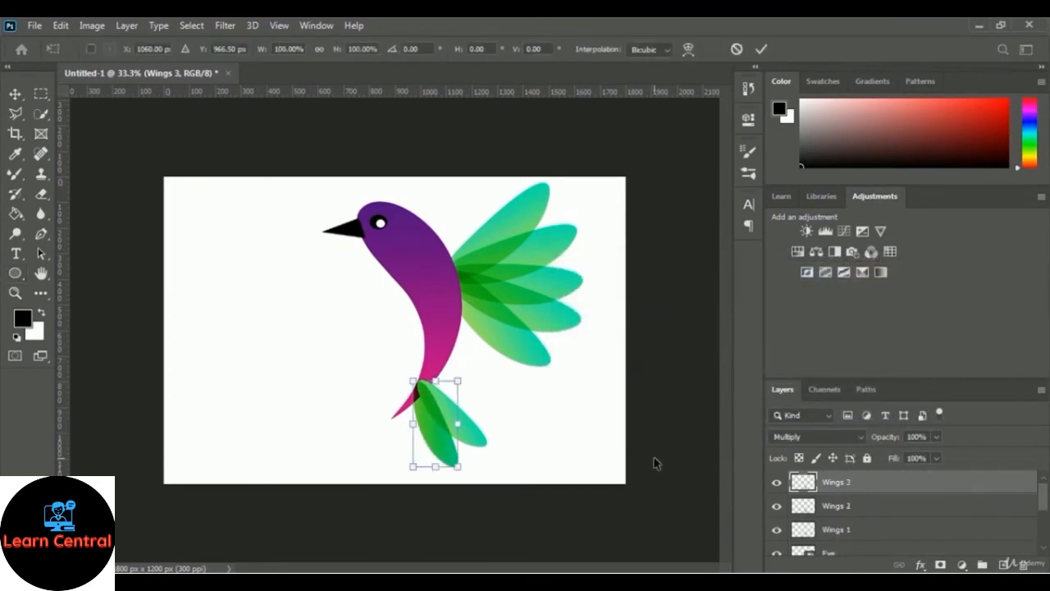
pyautogui.moveTo(474, 469); pyautogui.dragTo(581, 426)
pyautogui.press('Return')
# - Duplicate the Wings 3 layer as Wings 4 and rotate it clockwise to continue the tail fan
pyautogui.rightClick(836, 482)
pyautogui.click(755, 305)
pyautogui.write('Wings')
pyautogui.press('Return')
pyautogui.hotkey('ctrl', 't')
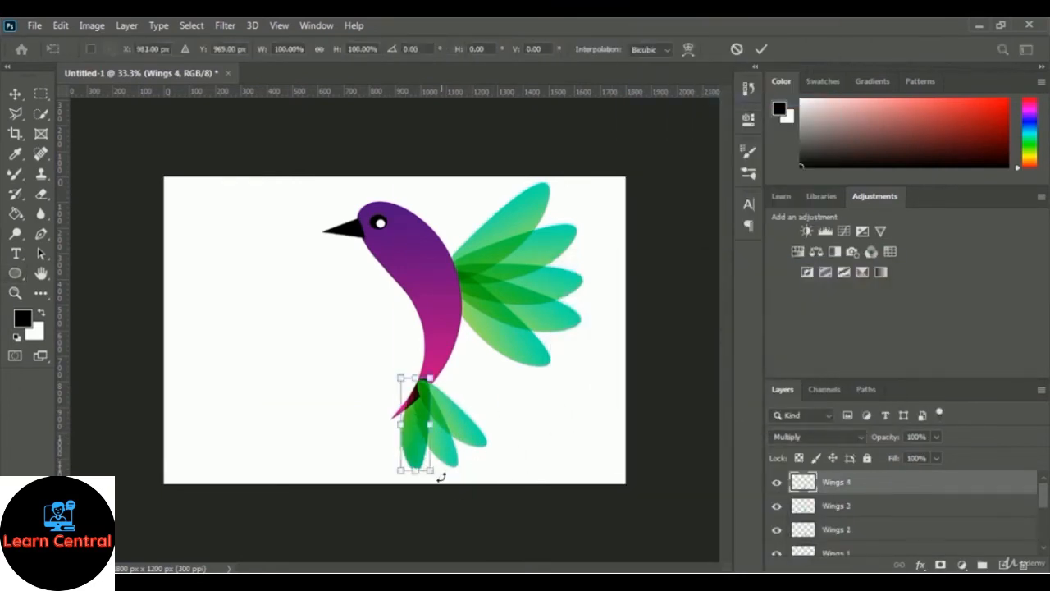
pyautogui.moveTo(438, 476); pyautogui.dragTo(504, 410)
pyautogui.press('Return')
# - Duplicate the Wings 4 layer as Wings 5 and rotate it clockwise to form the outermost feather of the tail fan
pyautogui.rightClick(836, 481)
pyautogui.click(794, 264)
pyautogui.write('Wings 5')
pyautogui.press('Return')
pyautogui.hotkey('ctrl', 't')
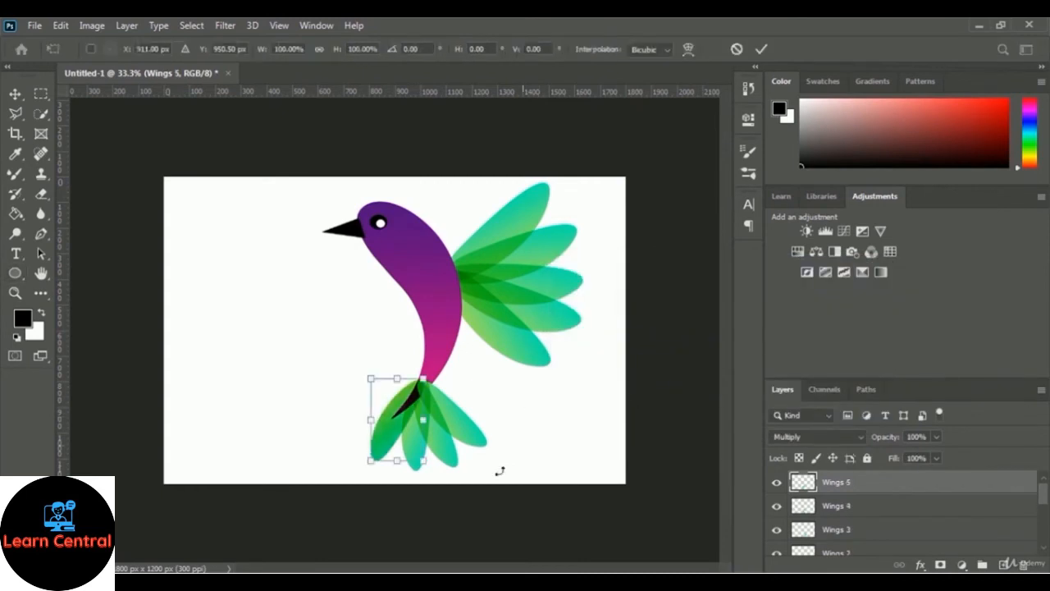
pyautogui.moveTo(498, 468); pyautogui.dragTo(477, 466)
pyautogui.press('Return')
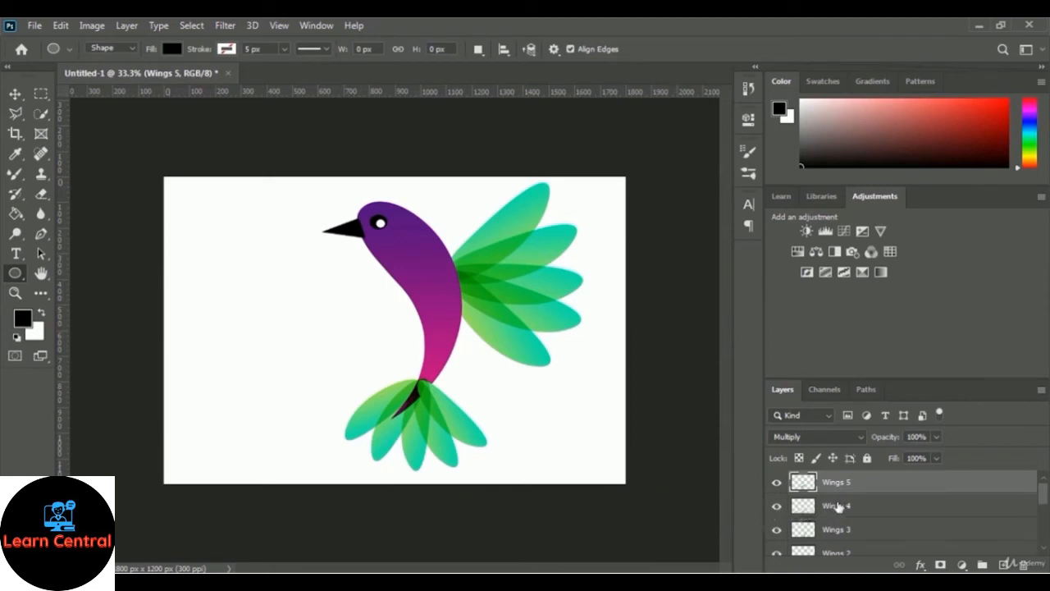
# - Group the five tail feather layers, Wings 1 to Wings 5, and rename the group Tail Wings
pyautogui.keyDown('shift'); pyautogui.click(836, 507); pyautogui.keyUp('shift')
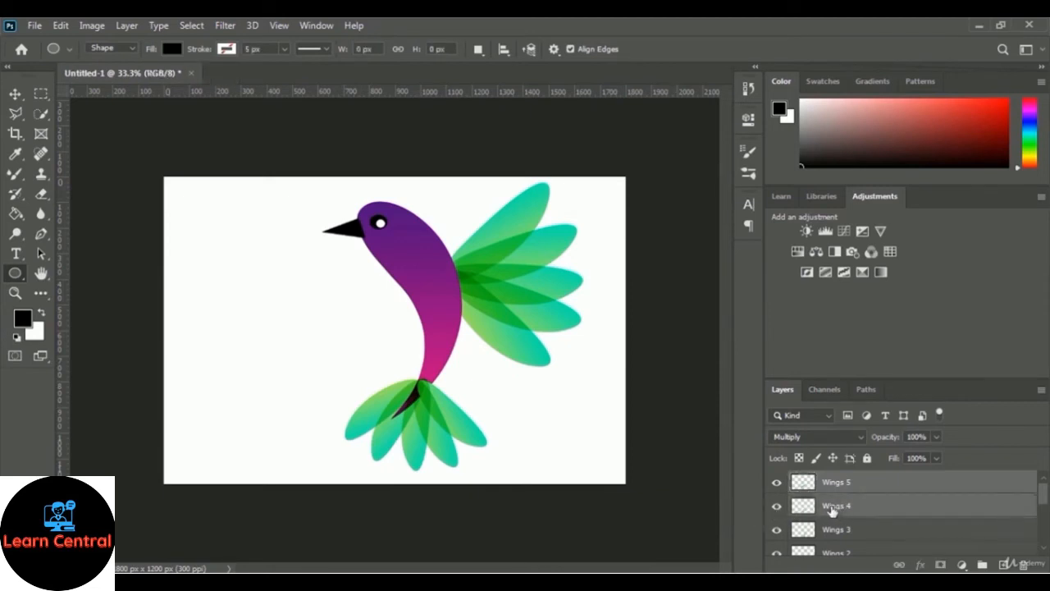
pyautogui.keyDown('shift'); pyautogui.click(836, 531); pyautogui.keyUp('shift')
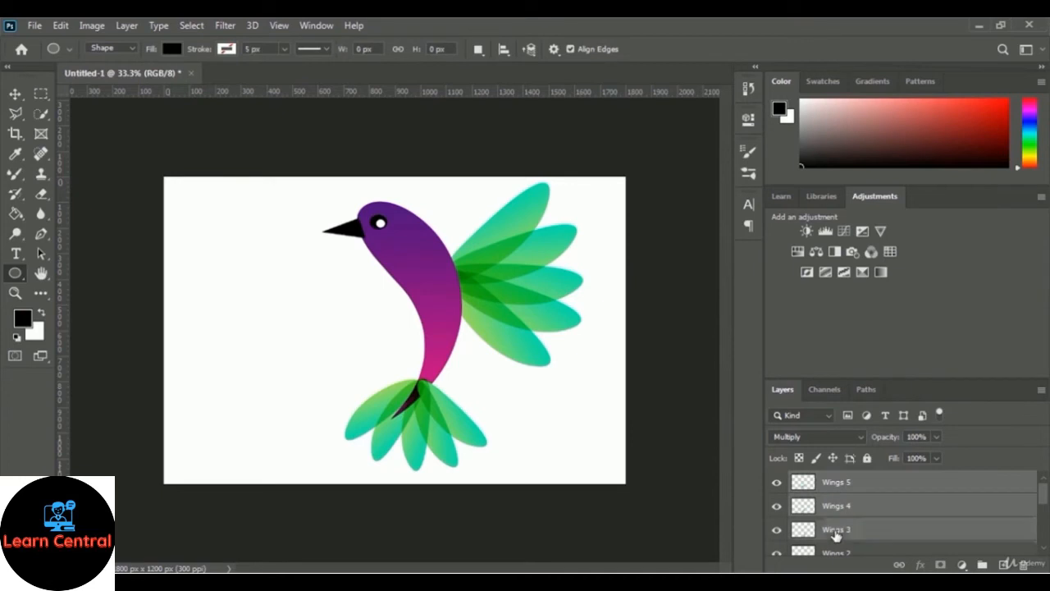
pyautogui.scroll(-1, 844, 526)
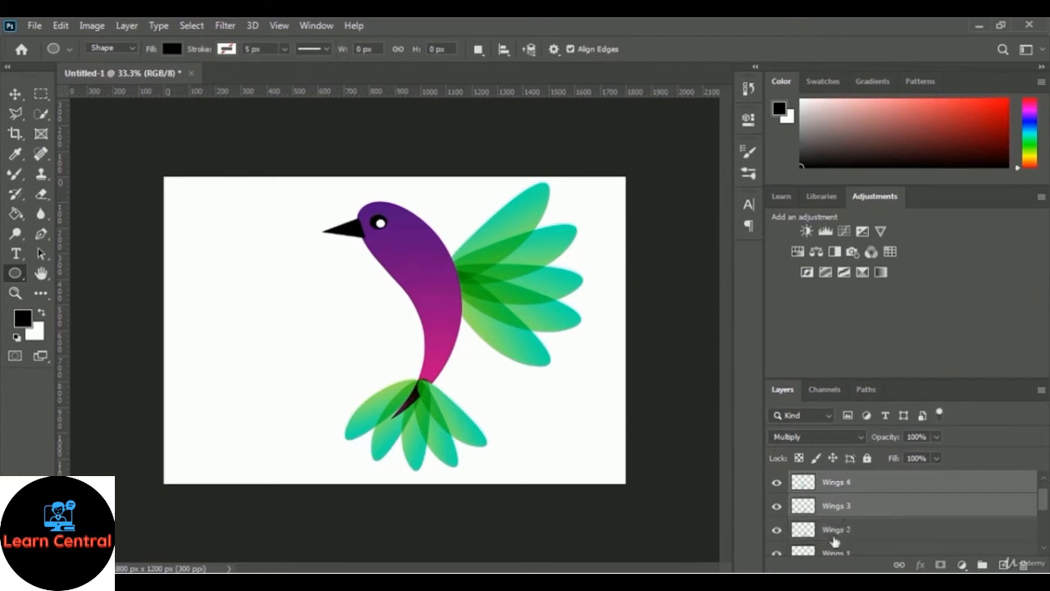
pyautogui.keyDown('shift'); pyautogui.click(845, 530); pyautogui.keyUp('shift')
pyautogui.scroll(-1, 846, 530)
pyautogui.keyDown('shift'); pyautogui.click(836, 533); pyautogui.keyUp('shift')
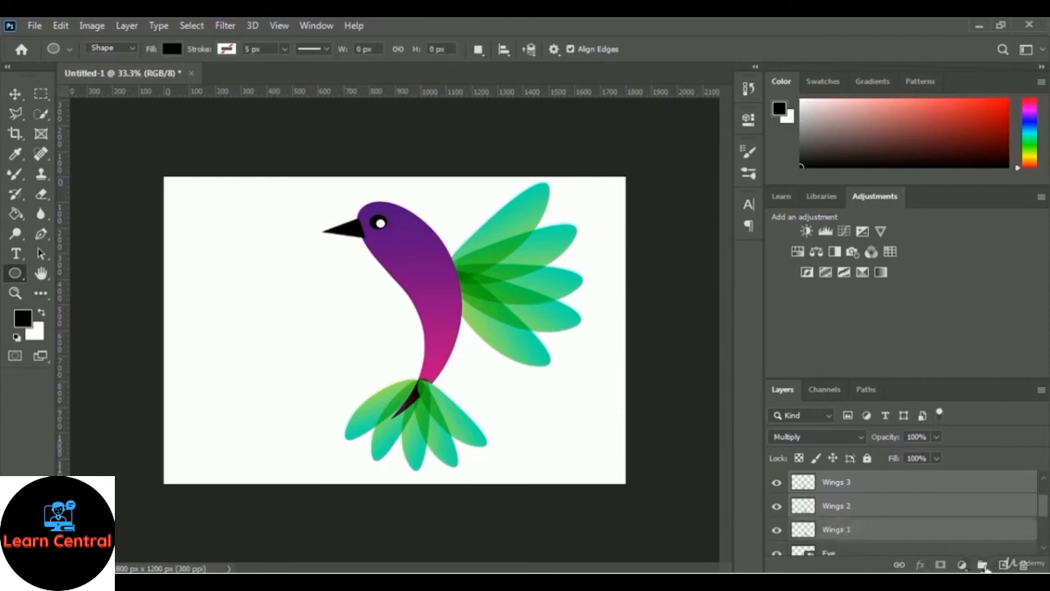
pyautogui.click(982, 565)
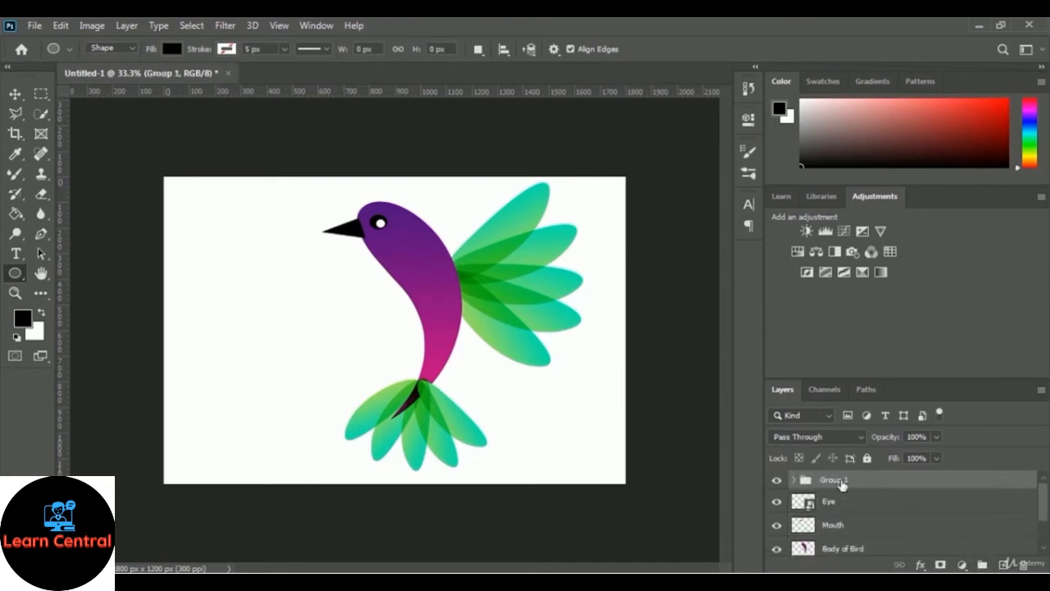
pyautogui.doubleClick(834, 480)
pyautogui.write('Tail Wings')
pyautogui.press('Return')
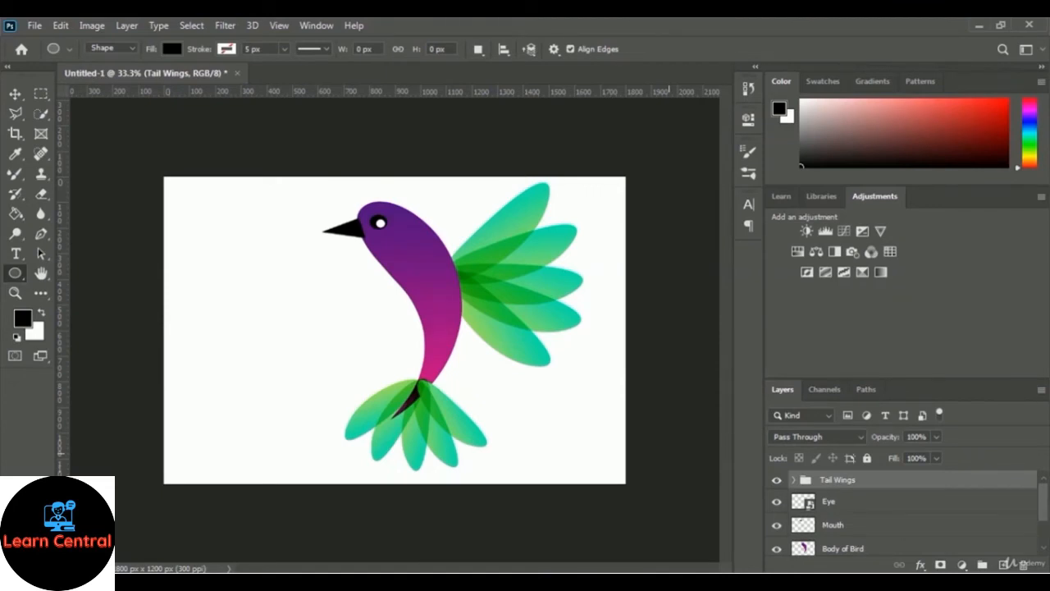
# - Extend the canvas on all sides with the Crop tool to about 2273 × 1697 px, leaving space below the bird
pyautogui.click(14, 134)
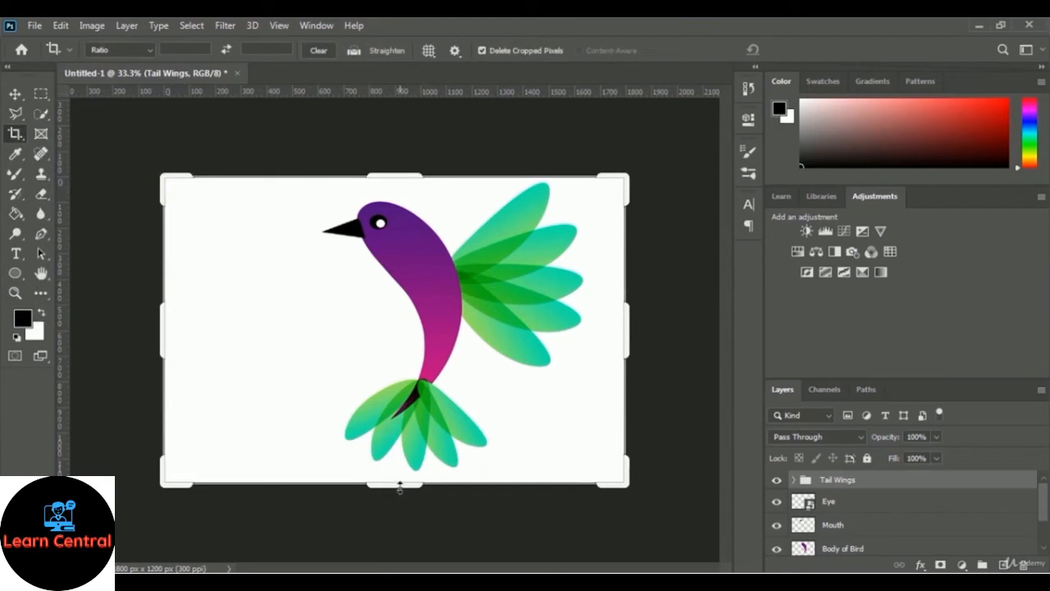
pyautogui.moveTo(400, 487); pyautogui.dragTo(405, 522)
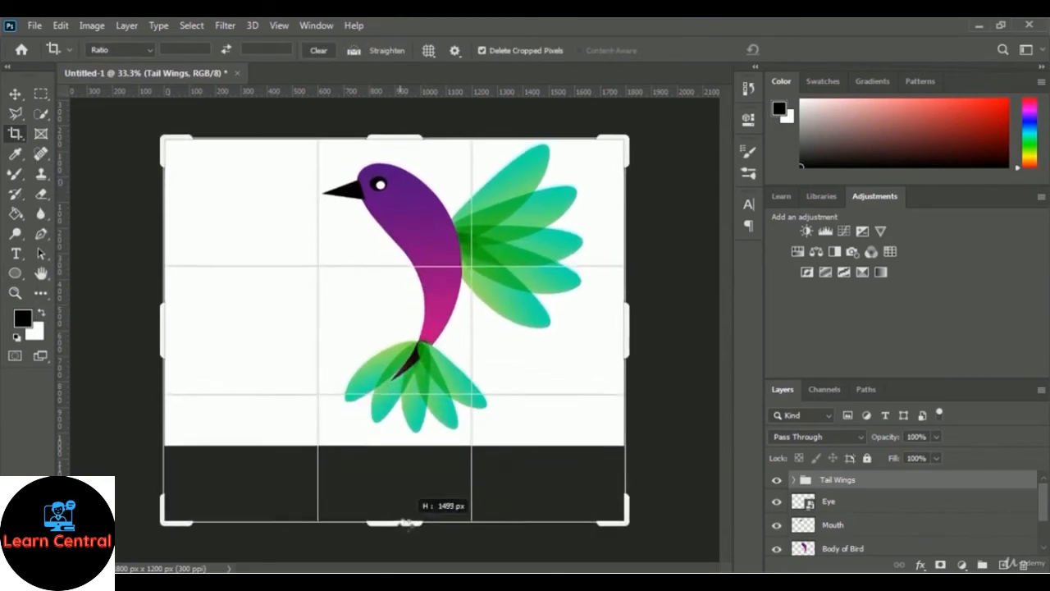
pyautogui.moveTo(625, 331); pyautogui.dragTo(678, 316)
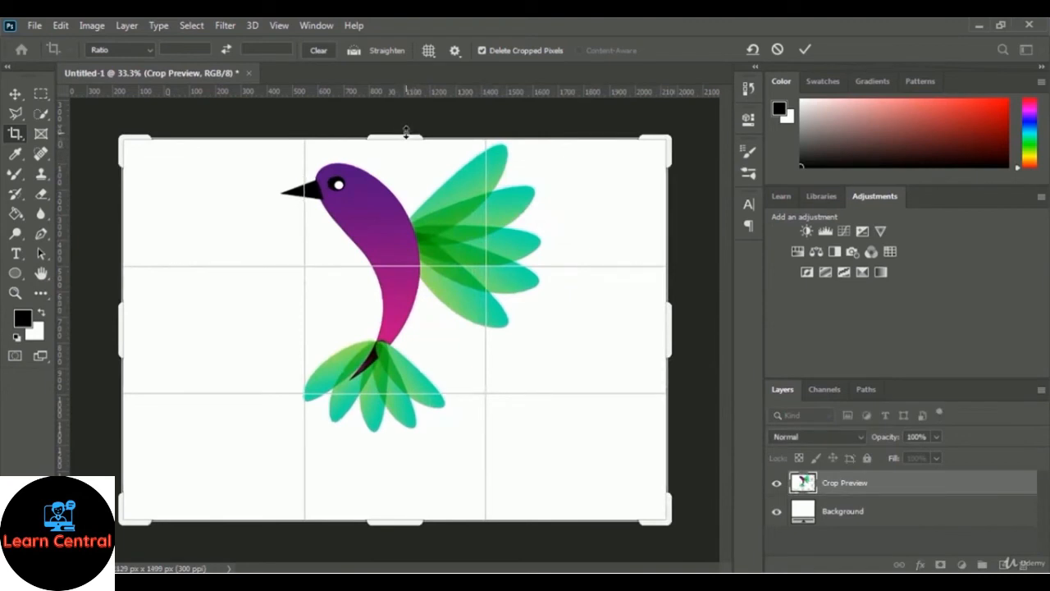
pyautogui.moveTo(410, 135); pyautogui.dragTo(410, 116)
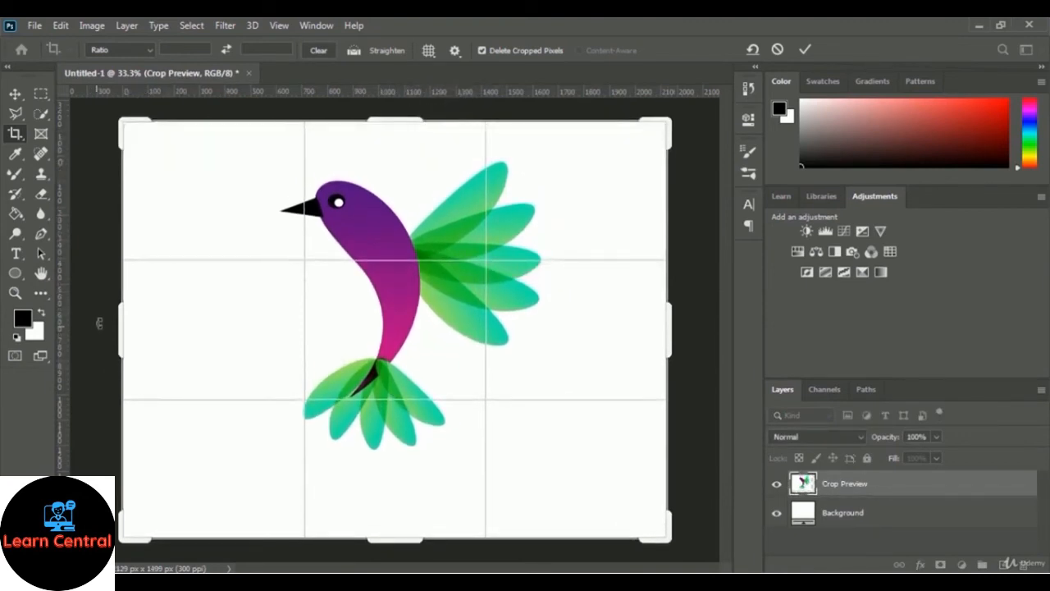
pyautogui.moveTo(115, 326); pyautogui.dragTo(105, 305)
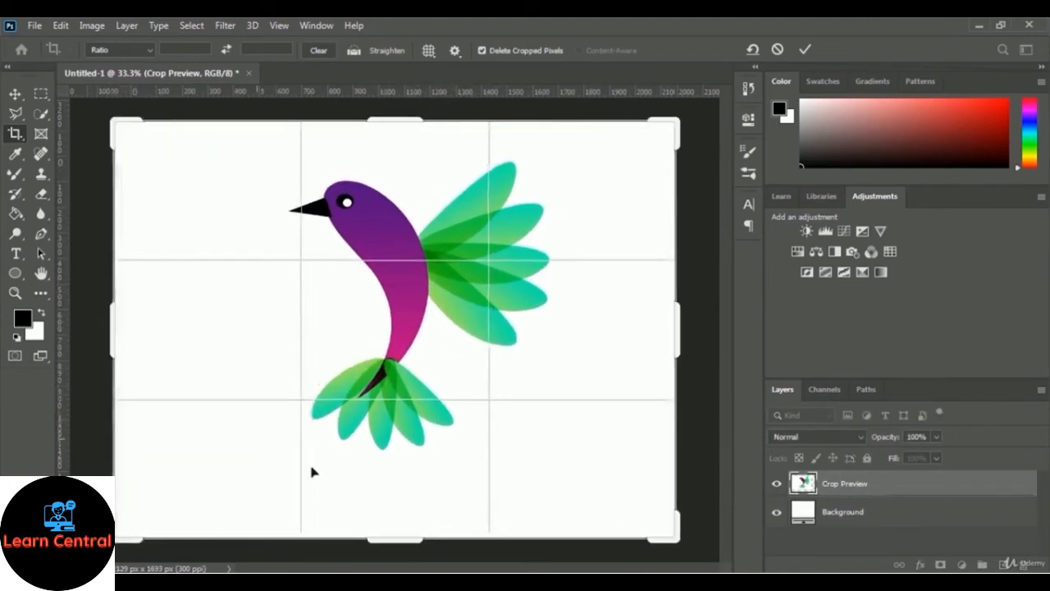
pyautogui.moveTo(392, 537); pyautogui.dragTo(393, 544)
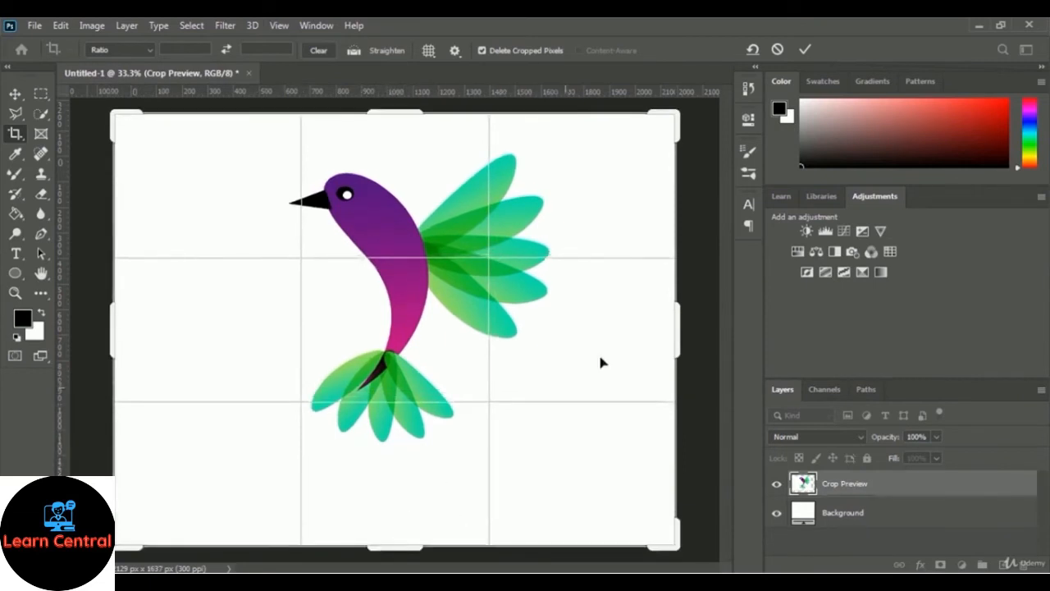
pyautogui.moveTo(678, 338); pyautogui.dragTo(687, 335)
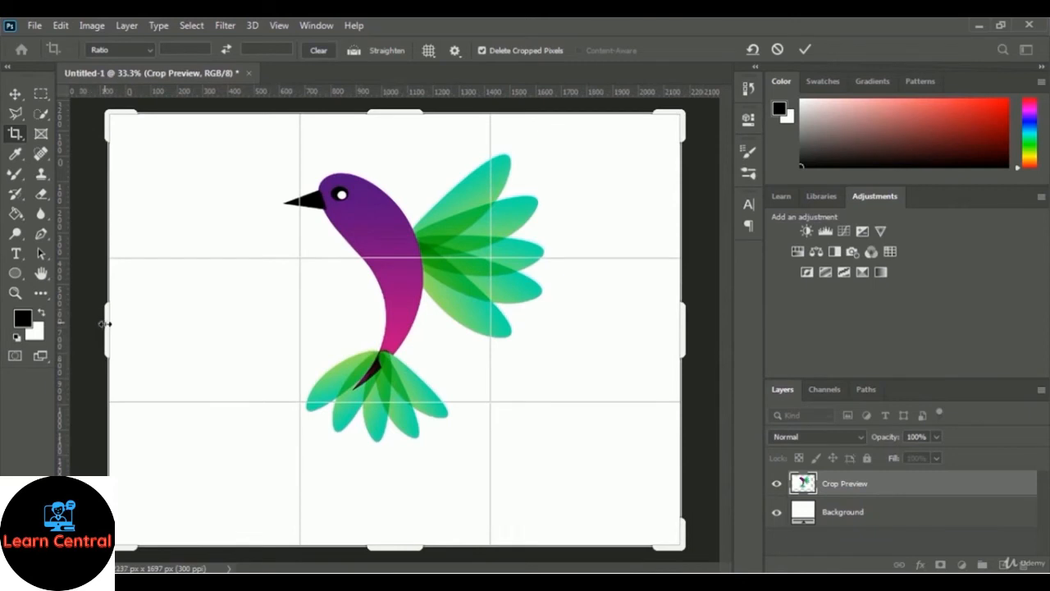
pyautogui.moveTo(105, 324); pyautogui.dragTo(98, 325)
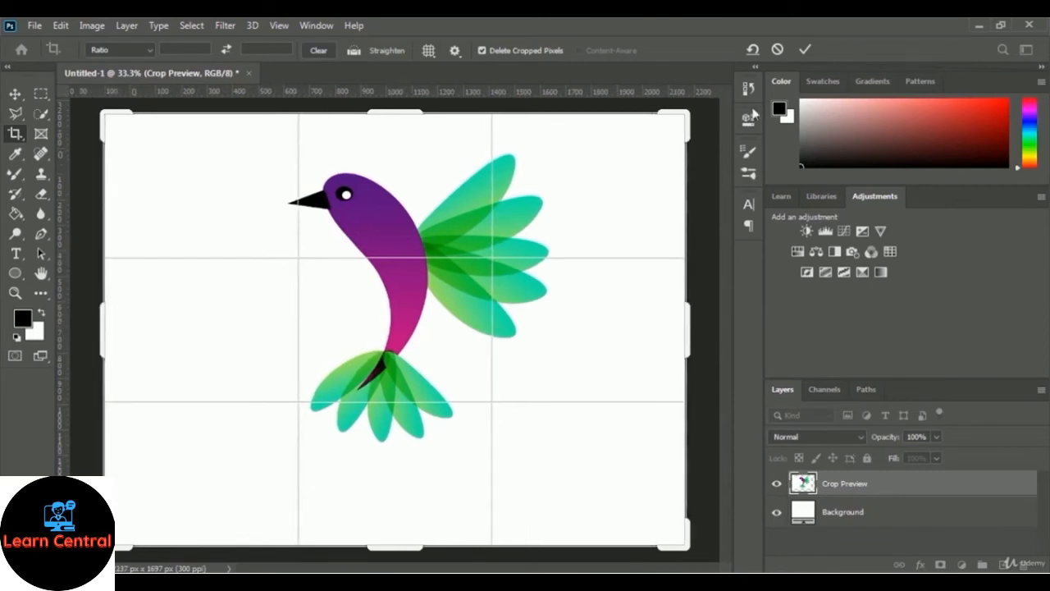
pyautogui.click(806, 50)
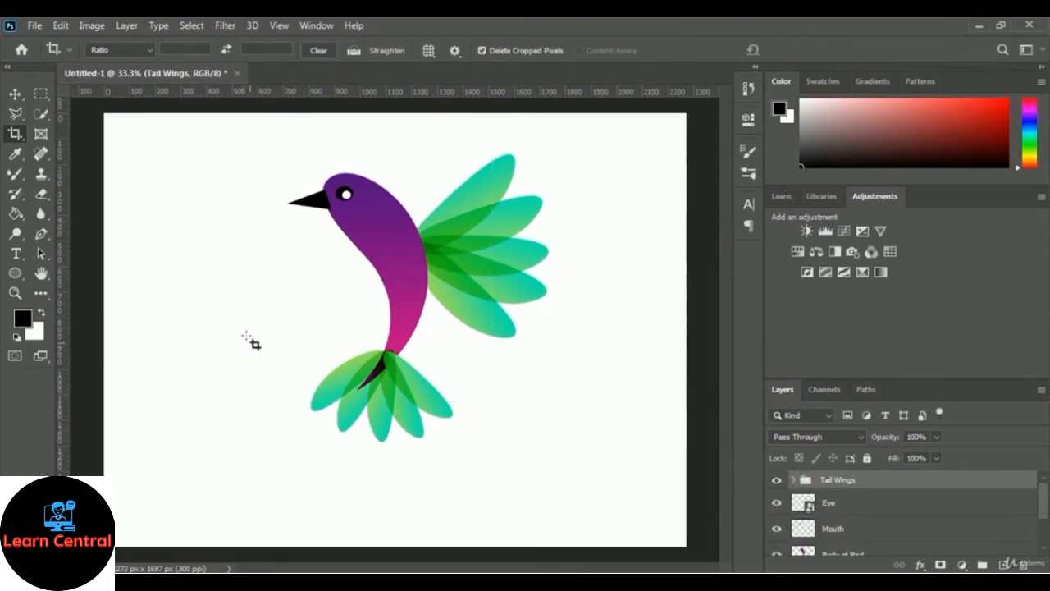
# - Add the text "BIRD INC." in 58 pt Ethnocentric Regular beneath the bird's tail
pyautogui.click(15, 255)
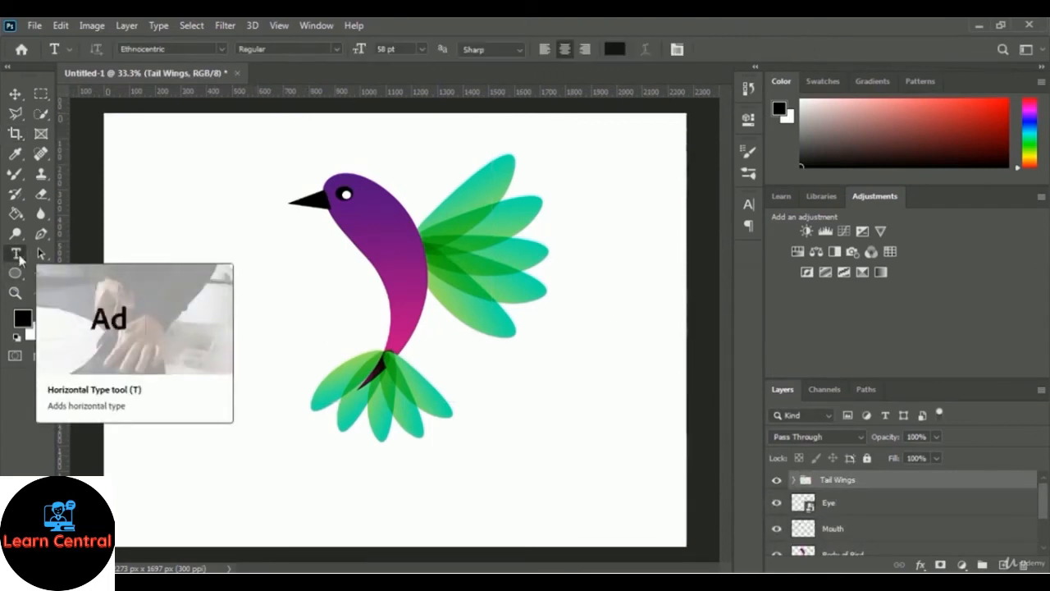
pyautogui.click(378, 493)
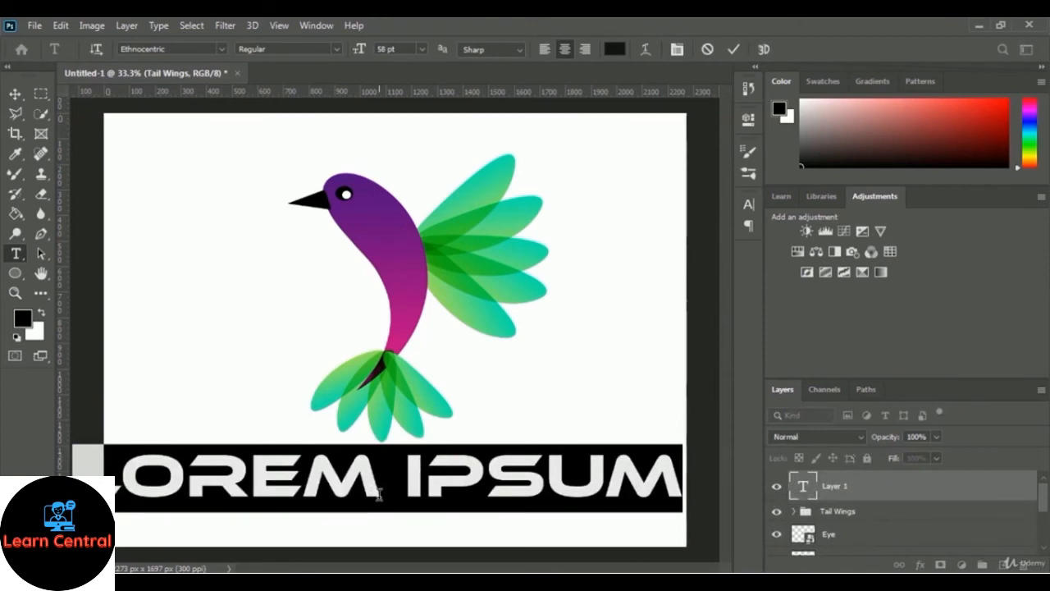
pyautogui.write('B')
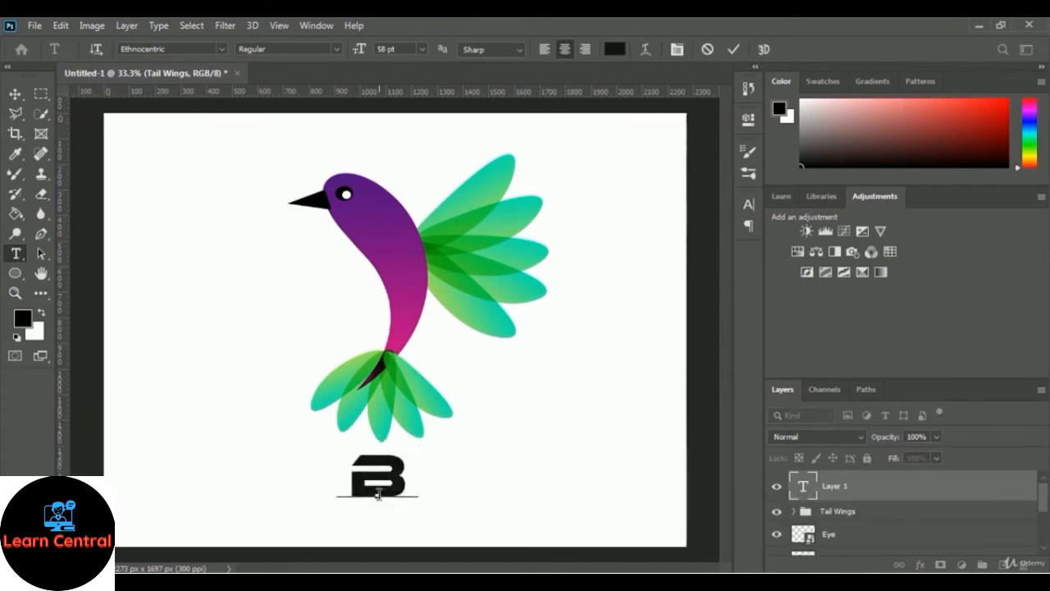
pyautogui.write('IRD')
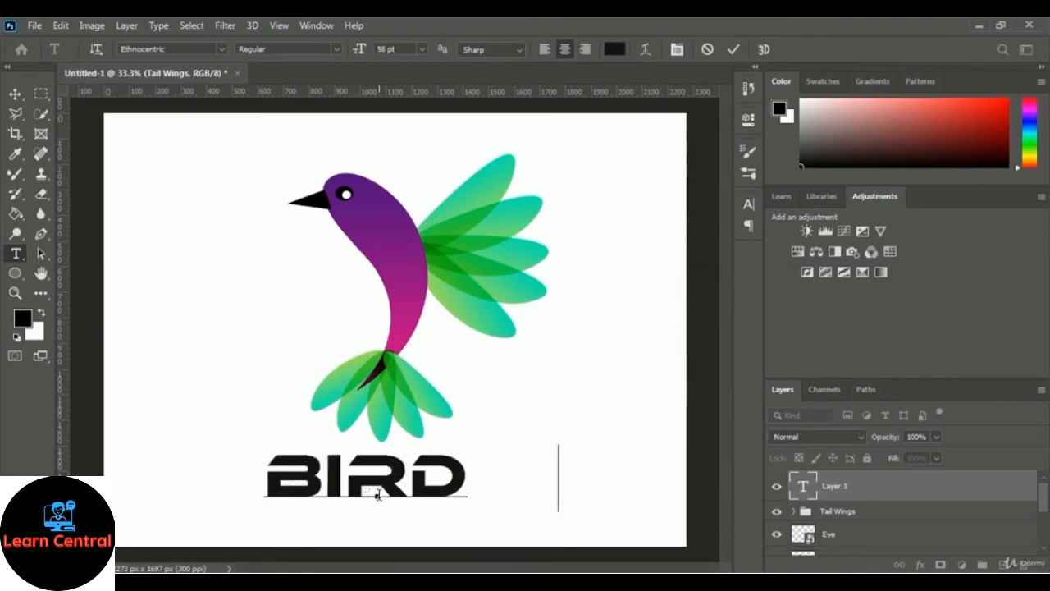
pyautogui.write(' INC.')
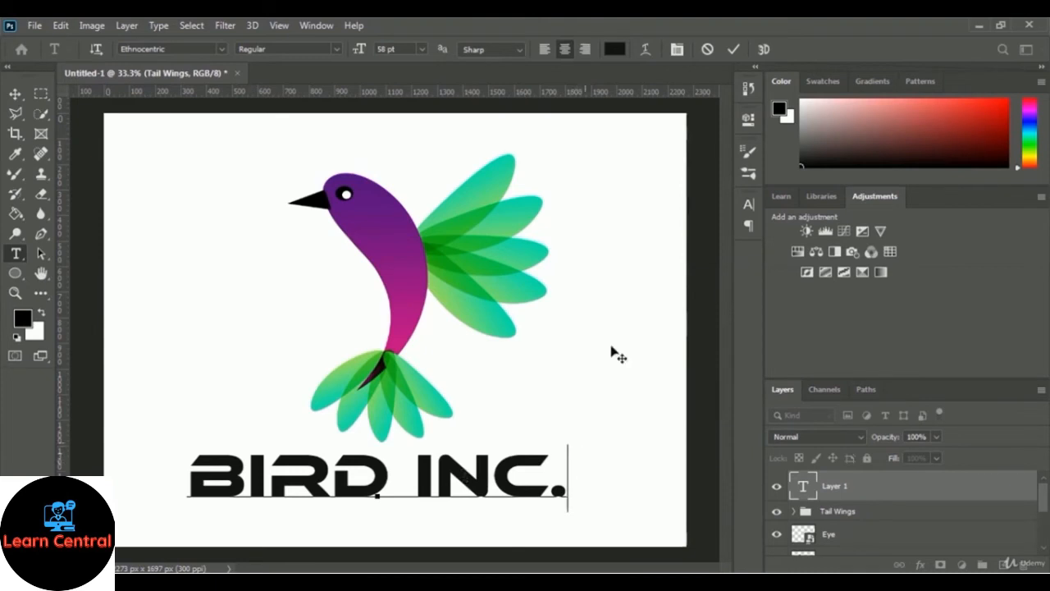
pyautogui.click(735, 50)
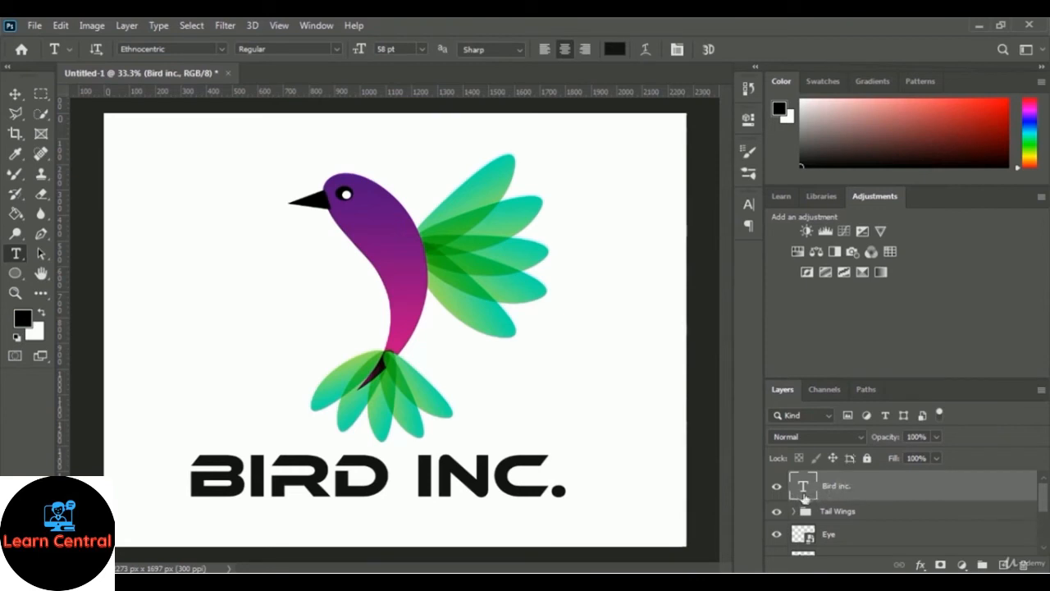
# - Add a Gradient Overlay effect to the Bird inc. text layer through its blending options
pyautogui.rightClick(836, 490)
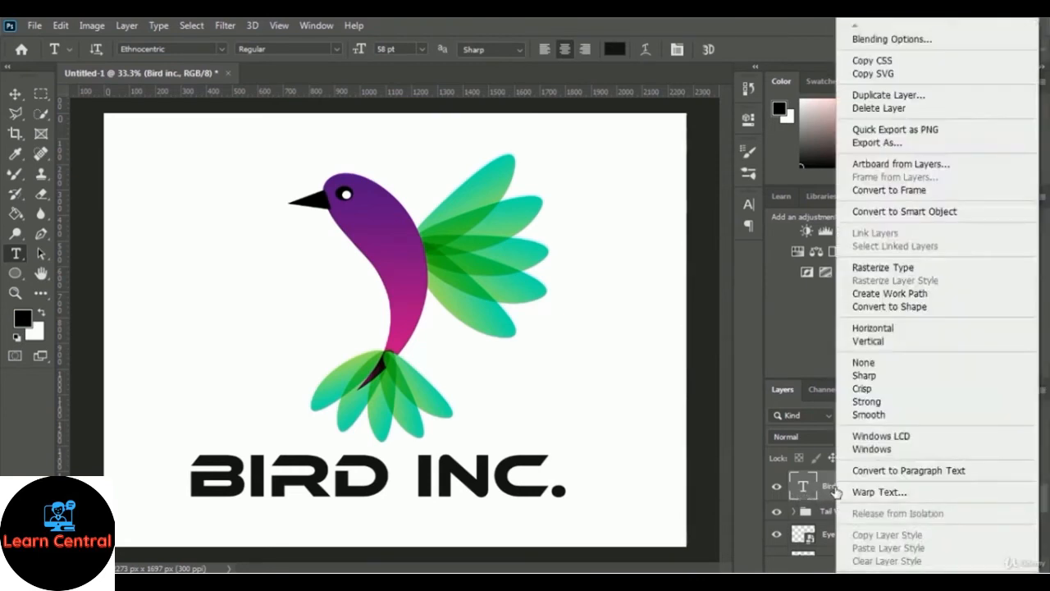
pyautogui.click(892, 39)
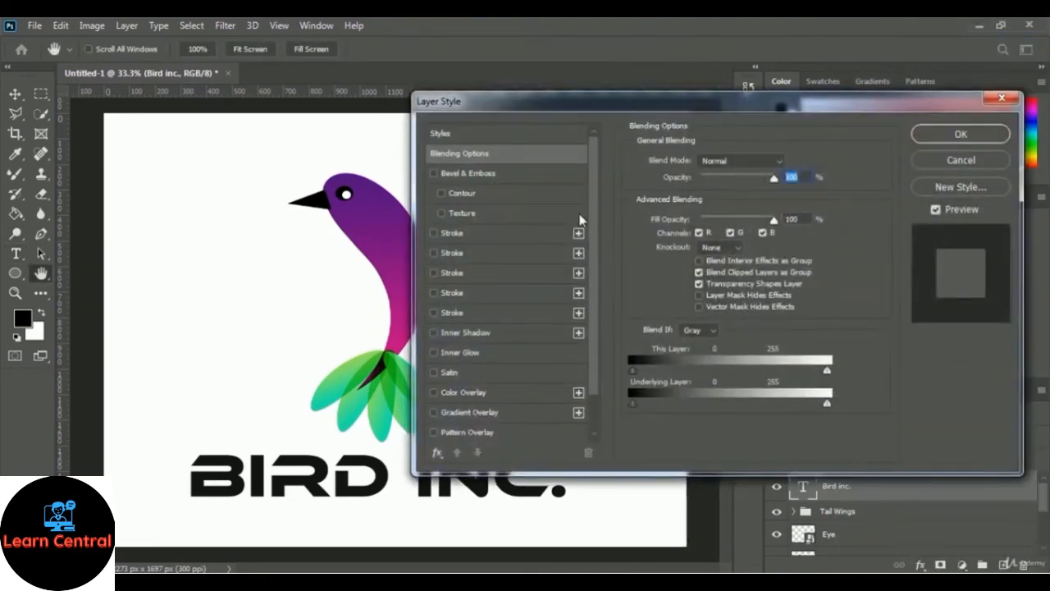
pyautogui.moveTo(593, 101); pyautogui.dragTo(749, 72)
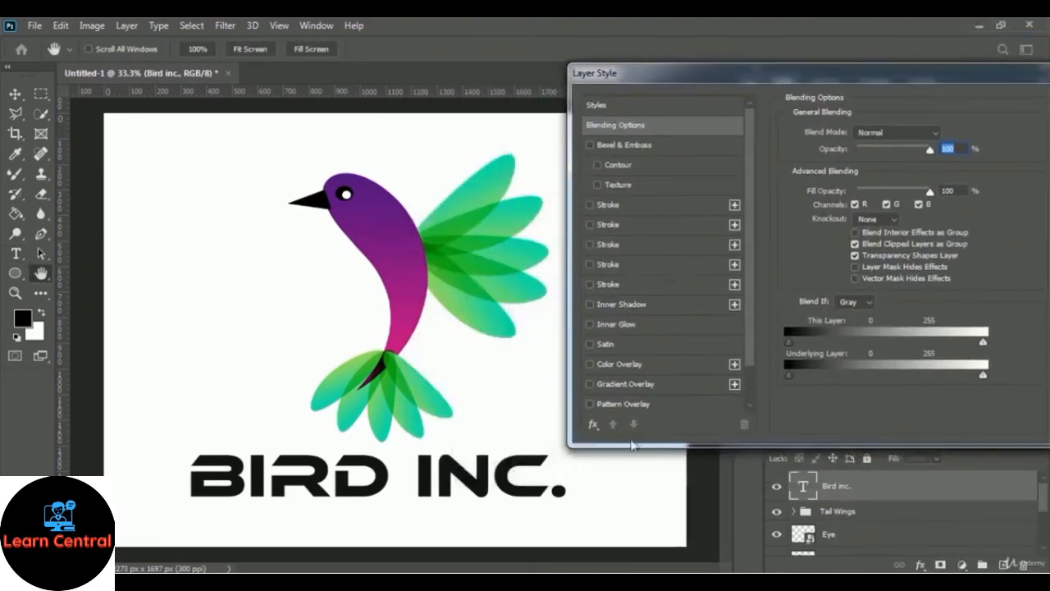
pyautogui.click(627, 383)
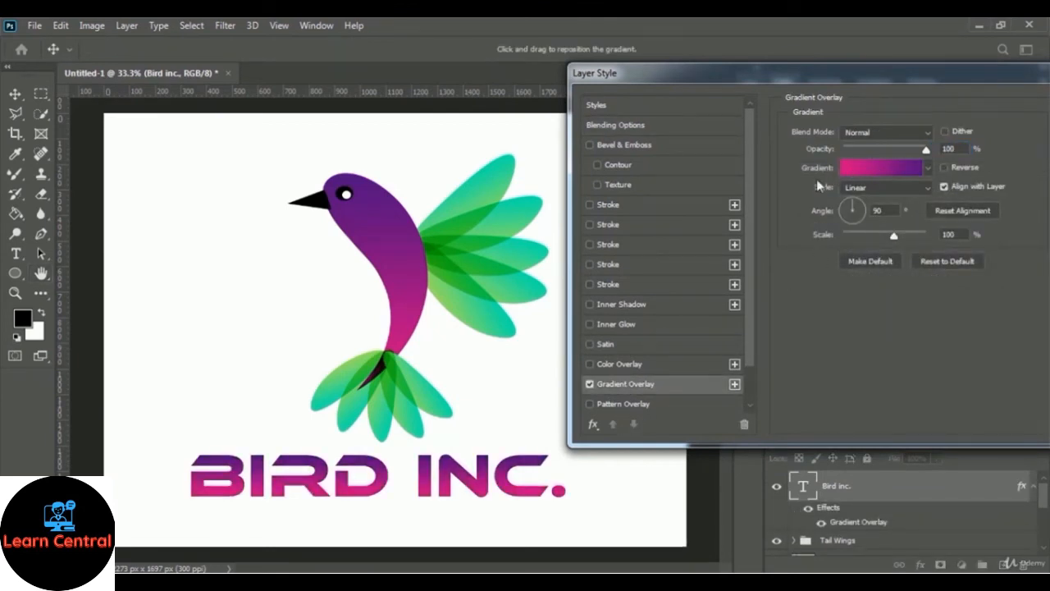
# - Try several presets from the Blues group for the text's gradient overlay and apply Blue_27
pyautogui.click(865, 165)
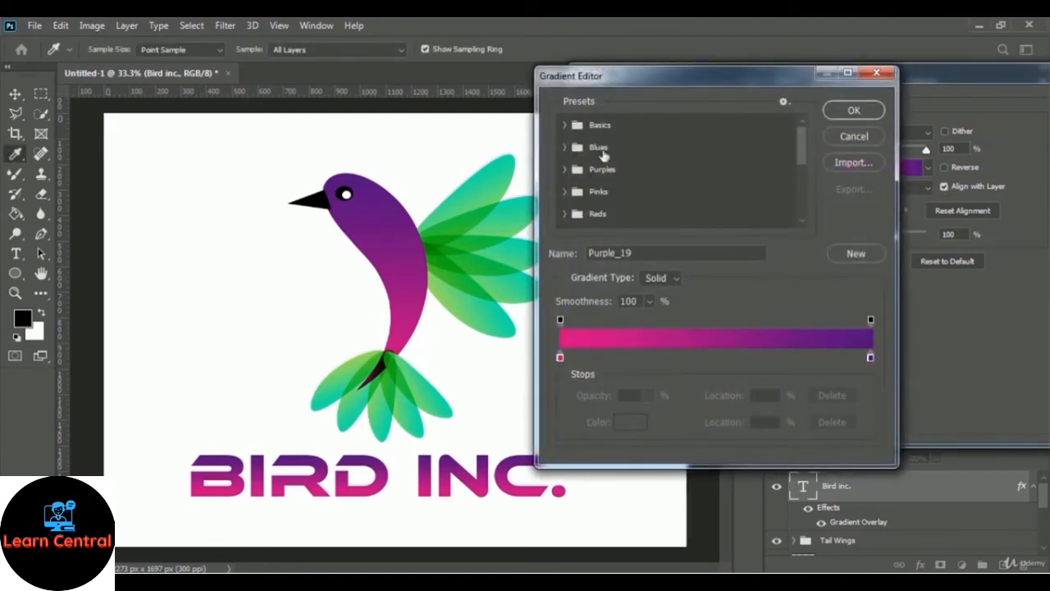
pyautogui.click(565, 149)
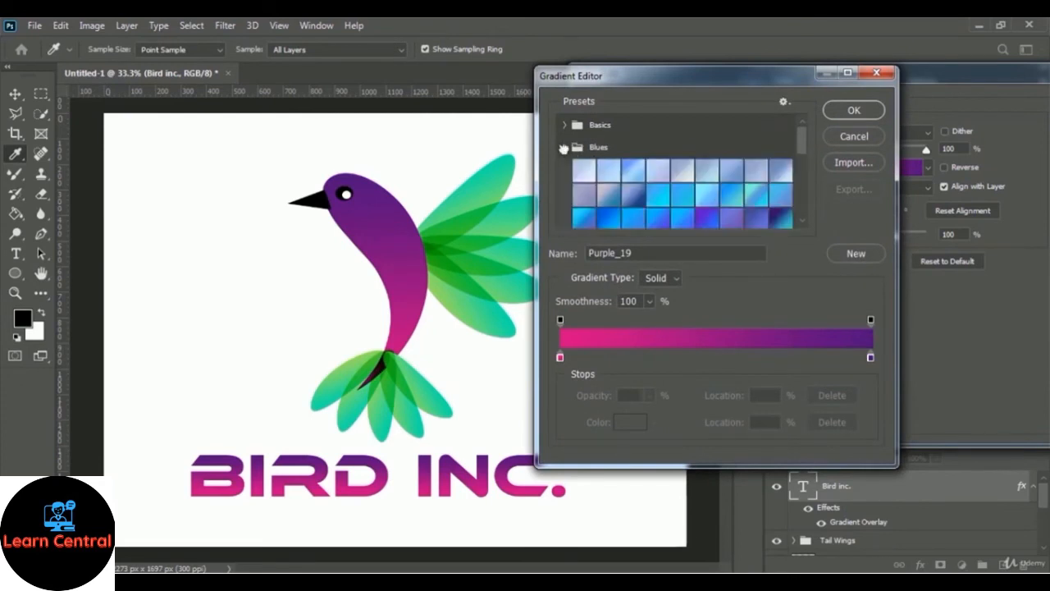
pyautogui.moveTo(801, 133); pyautogui.dragTo(801, 142)
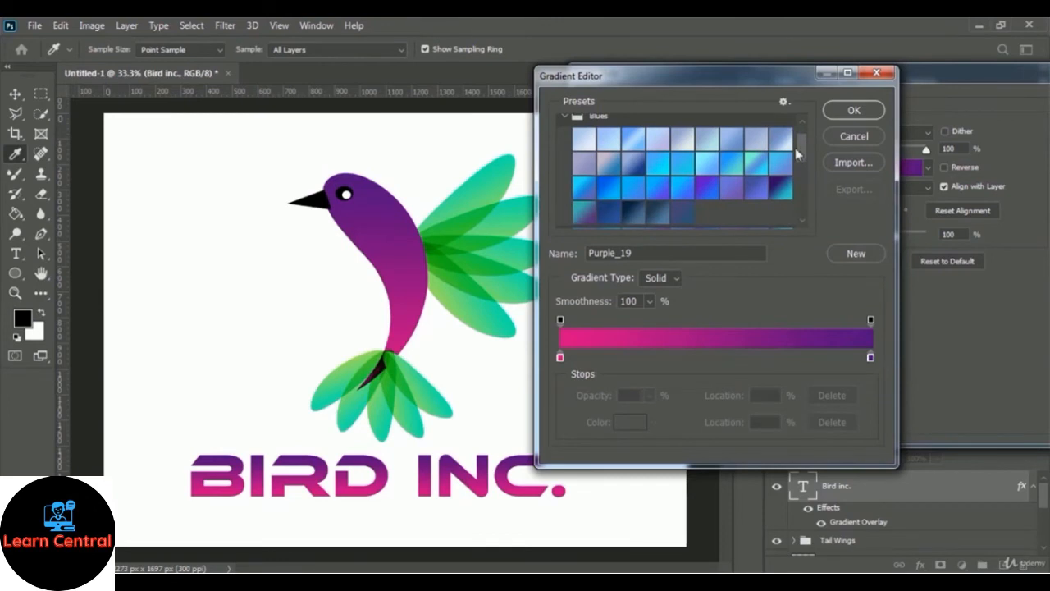
pyautogui.click(634, 168)
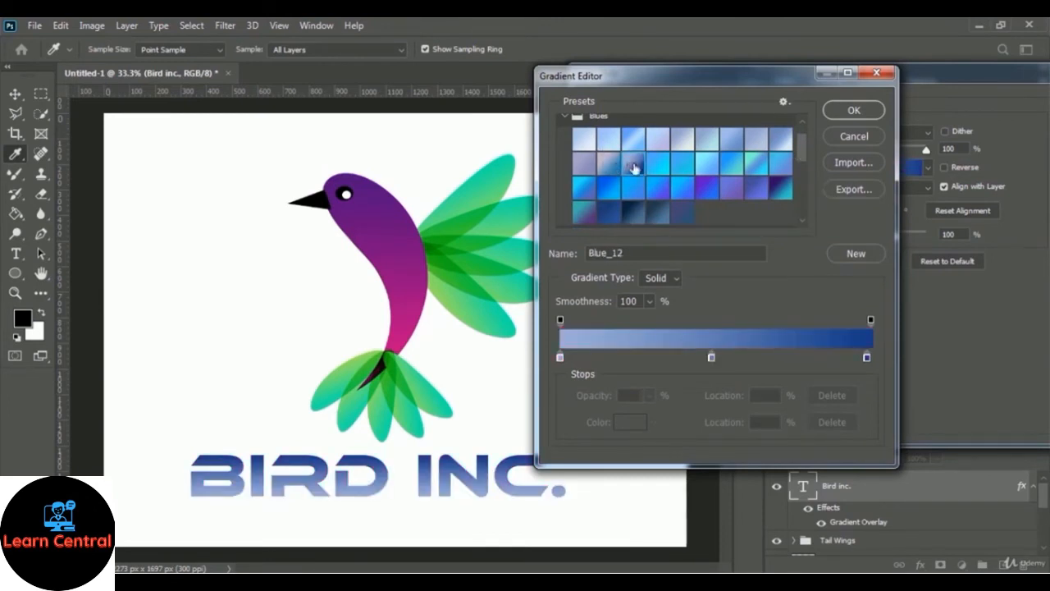
pyautogui.click(681, 168)
pyautogui.click(706, 189)
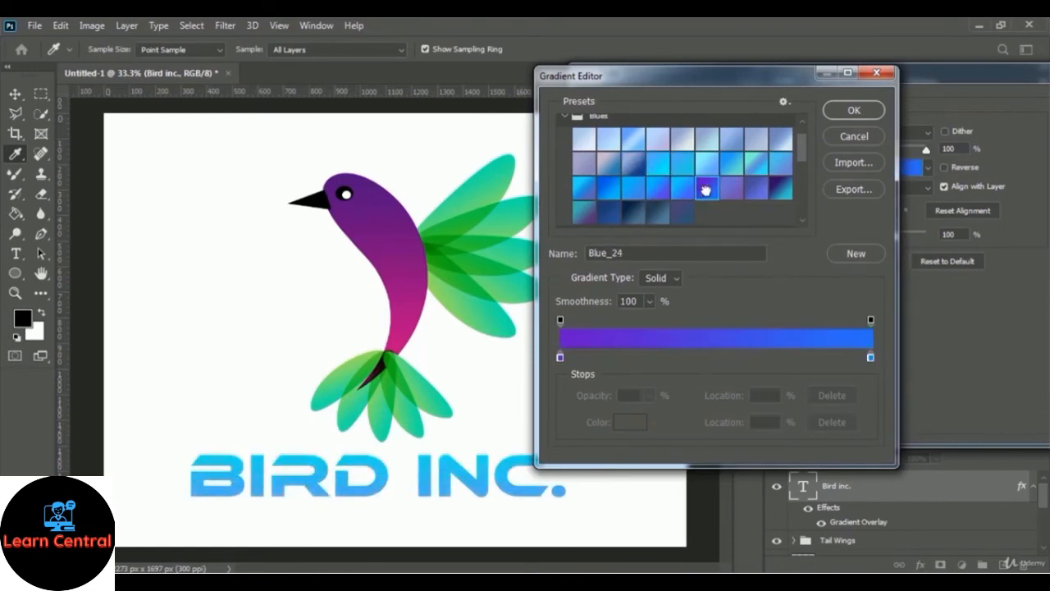
pyautogui.click(732, 188)
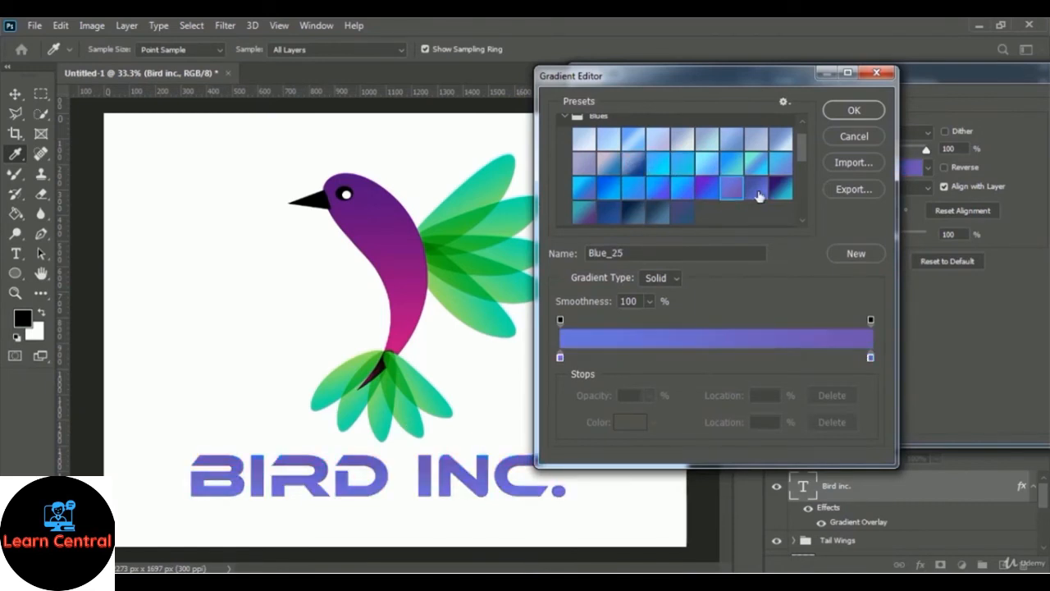
pyautogui.click(781, 190)
pyautogui.click(699, 191)
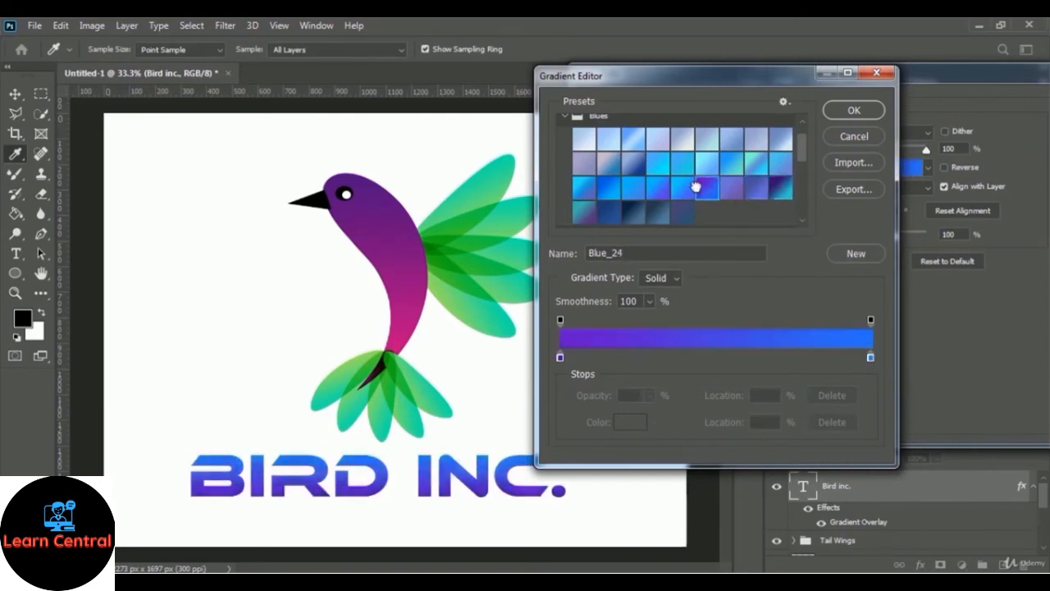
pyautogui.click(784, 188)
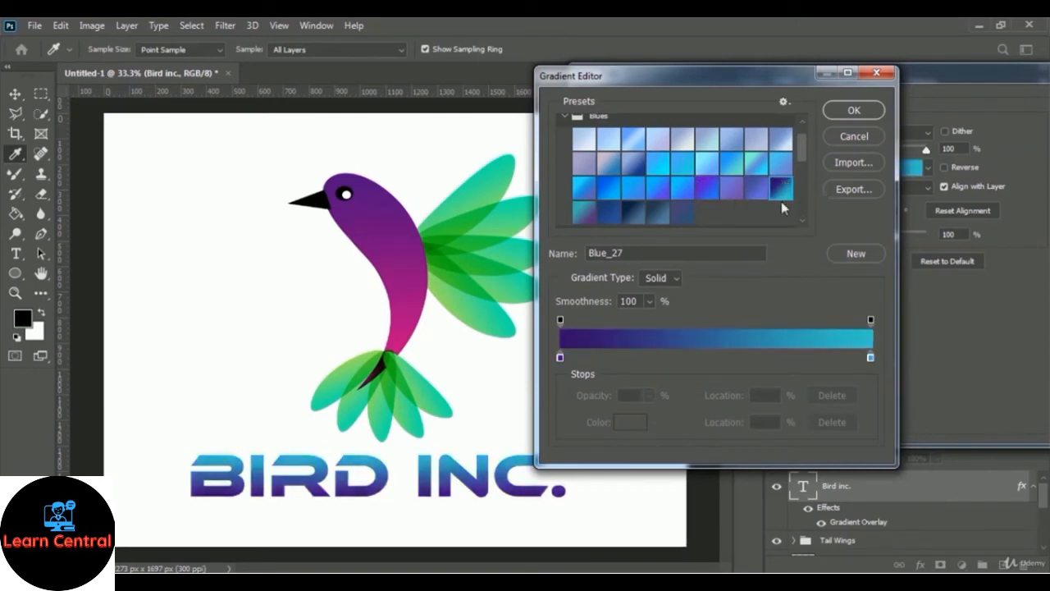
pyautogui.click(863, 112)
pyautogui.moveTo(813, 82); pyautogui.dragTo(521, 97)
pyautogui.click(824, 120)
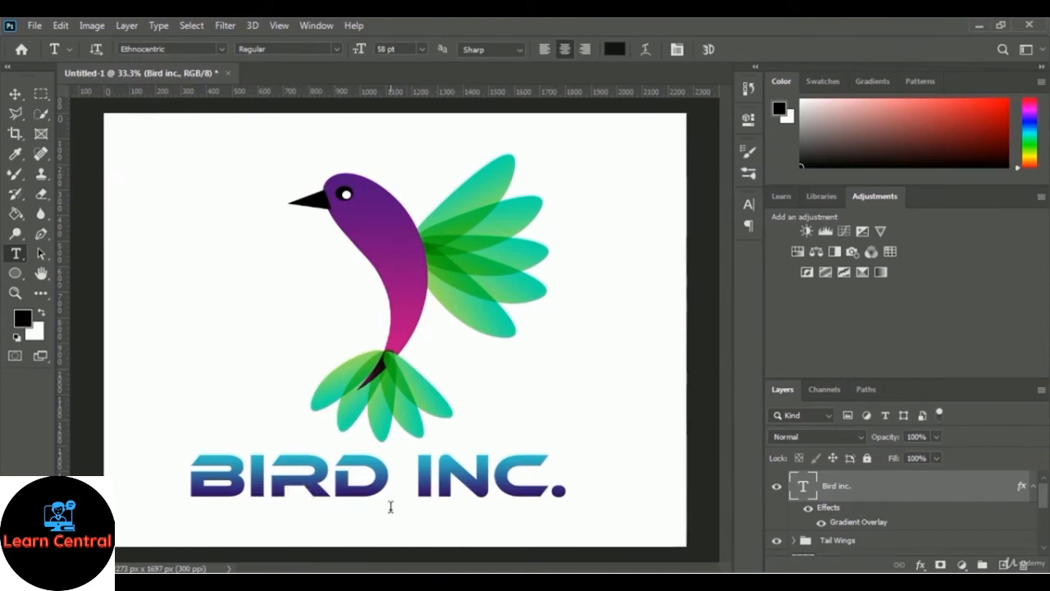
# - Add a Stroke effect to the Bird inc. text layer and set its color to black (000000)
pyautogui.click(921, 566)
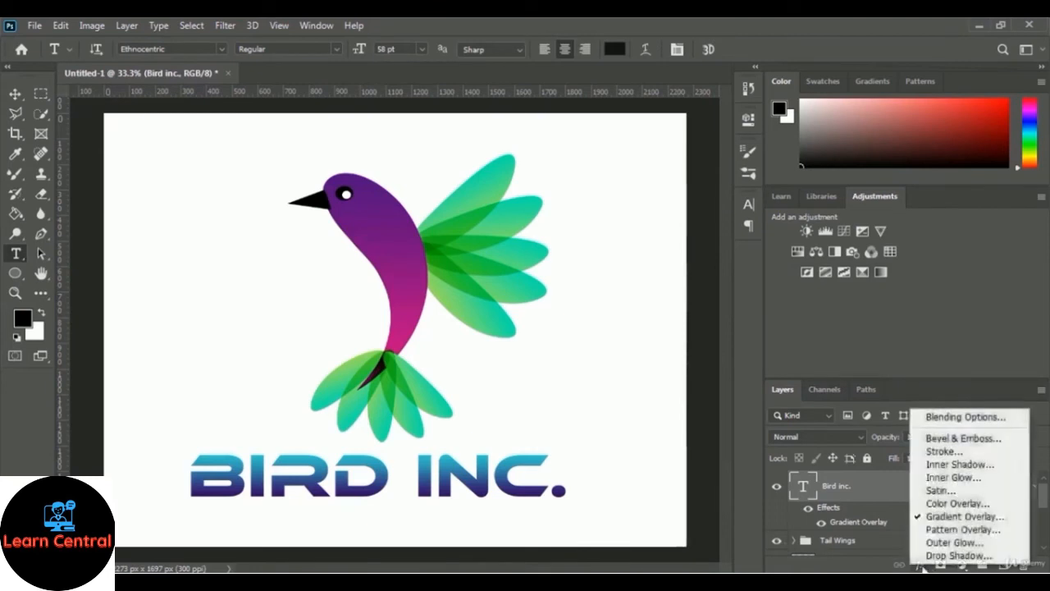
pyautogui.click(958, 453)
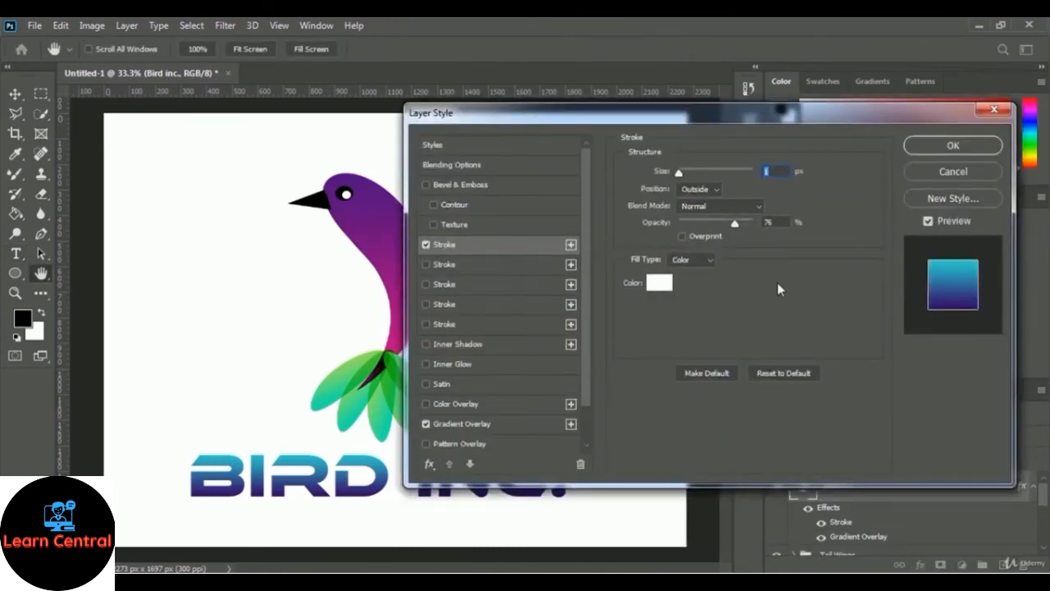
pyautogui.click(661, 289)
pyautogui.moveTo(632, 435); pyautogui.dragTo(621, 442)
pyautogui.click(615, 447)
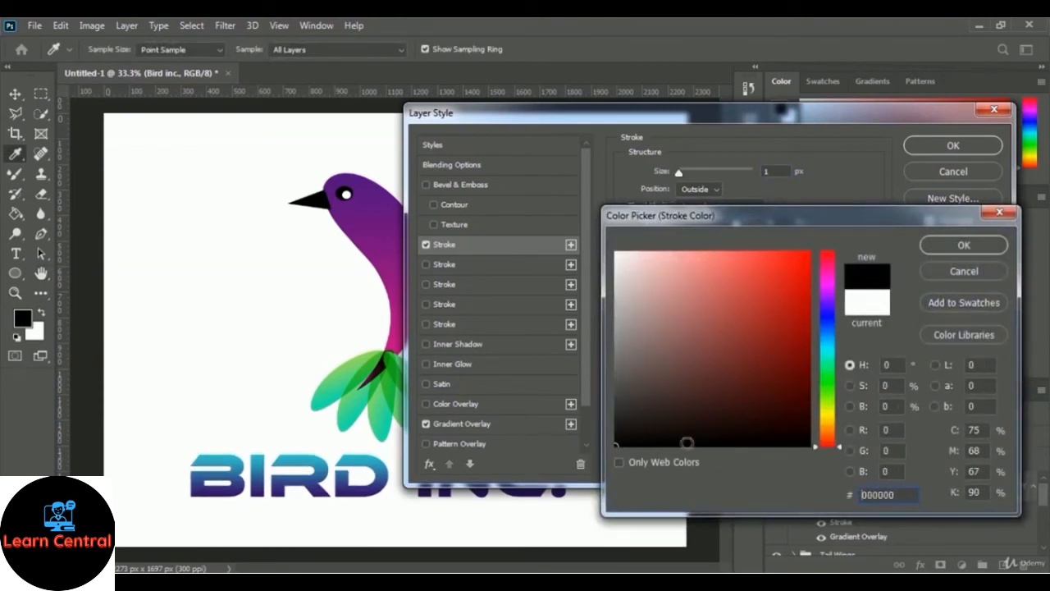
pyautogui.click(964, 245)
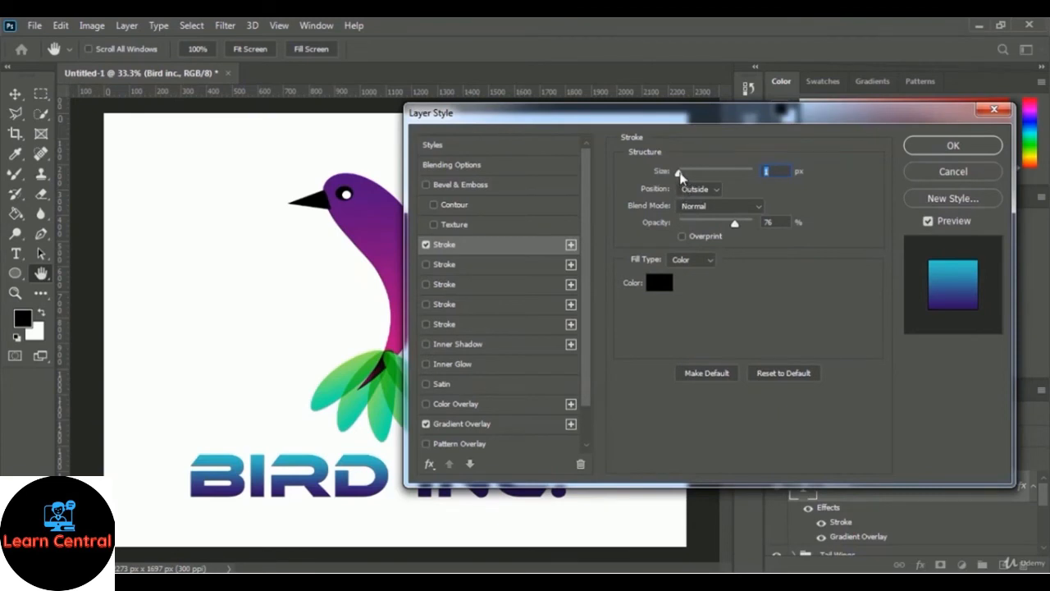
# - Try several stroke sizes on the Bird inc. text layer, settle on 9 px, and apply the layer style
pyautogui.moveTo(679, 175); pyautogui.dragTo(683, 174)
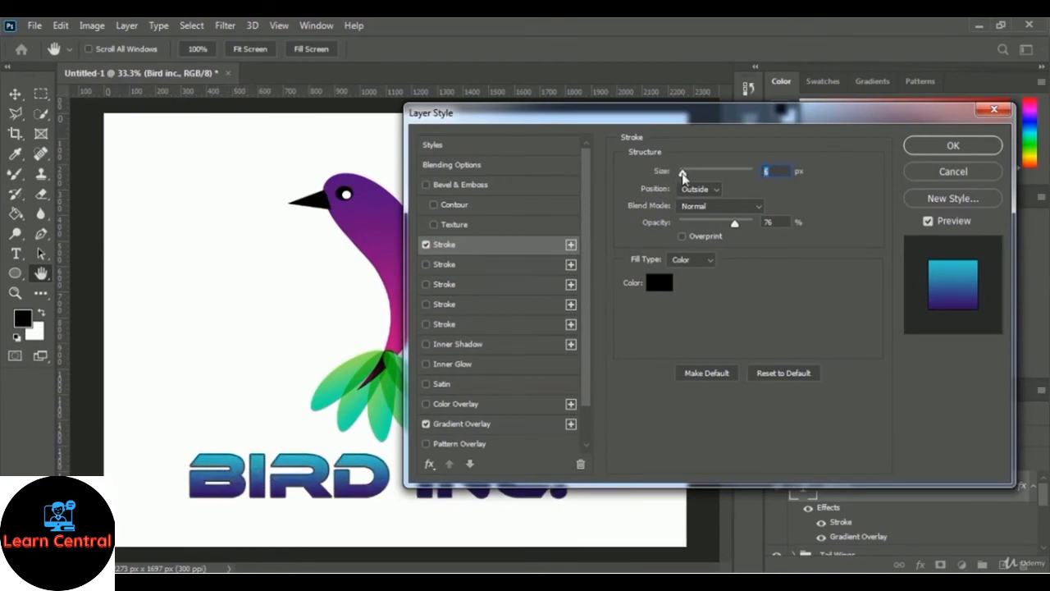
pyautogui.moveTo(682, 175); pyautogui.dragTo(690, 174)
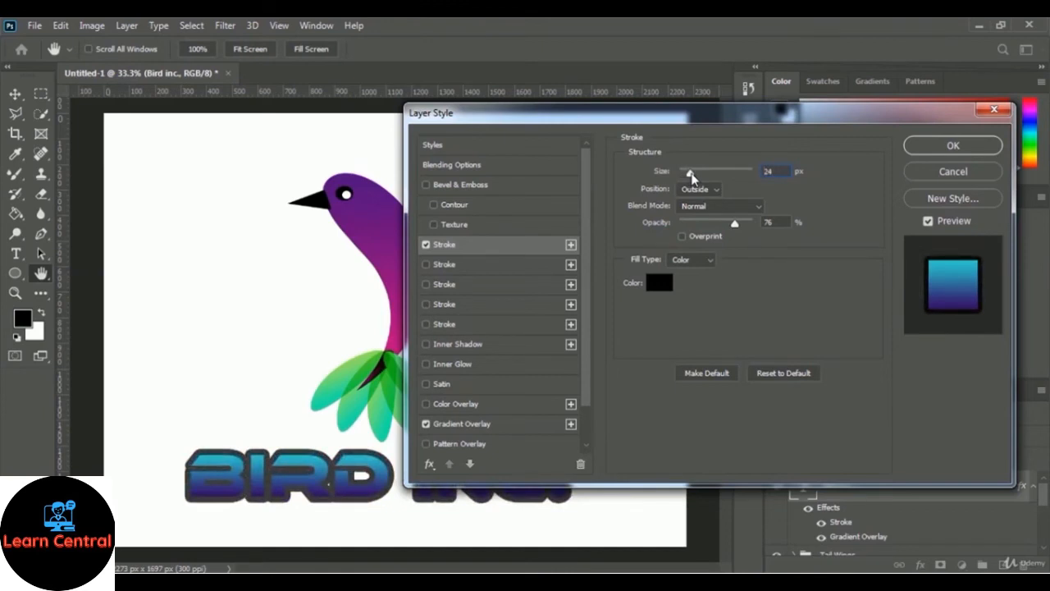
pyautogui.moveTo(690, 174); pyautogui.dragTo(686, 175)
pyautogui.click(781, 171)
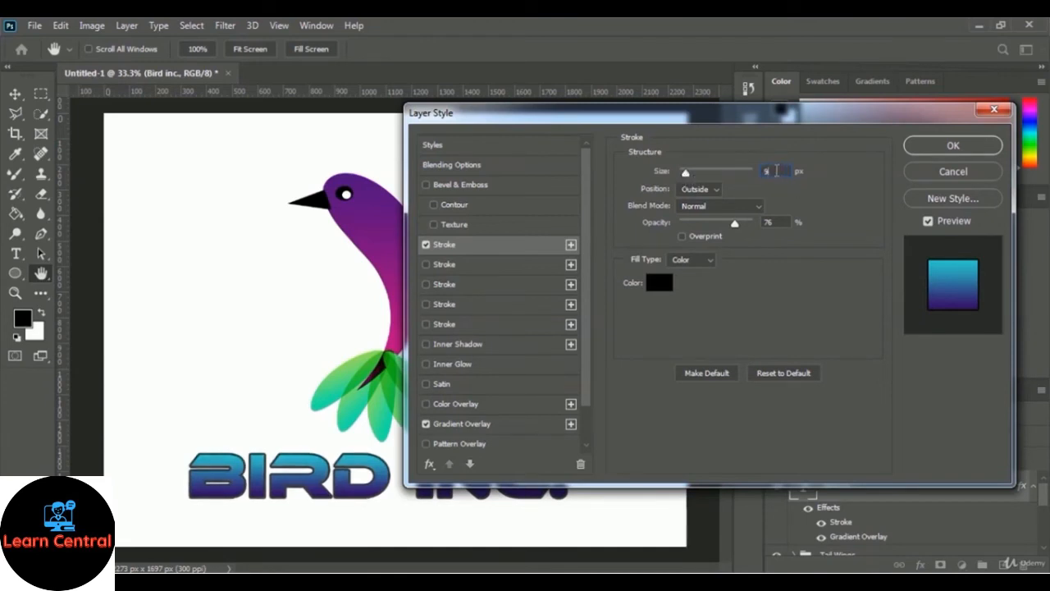
pyautogui.write('12')
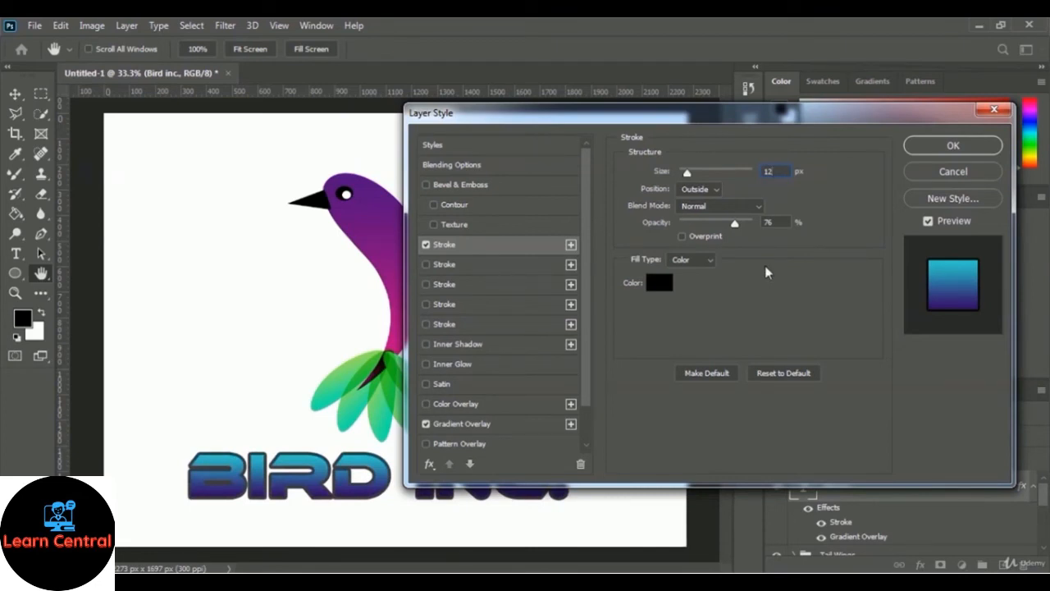
pyautogui.press('Down')
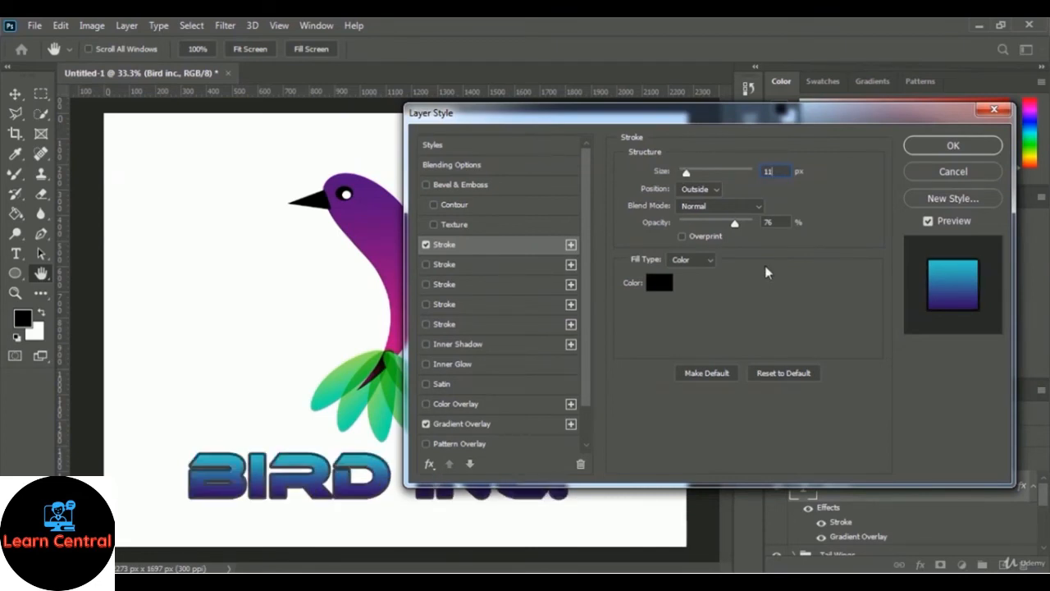
pyautogui.press('Down')
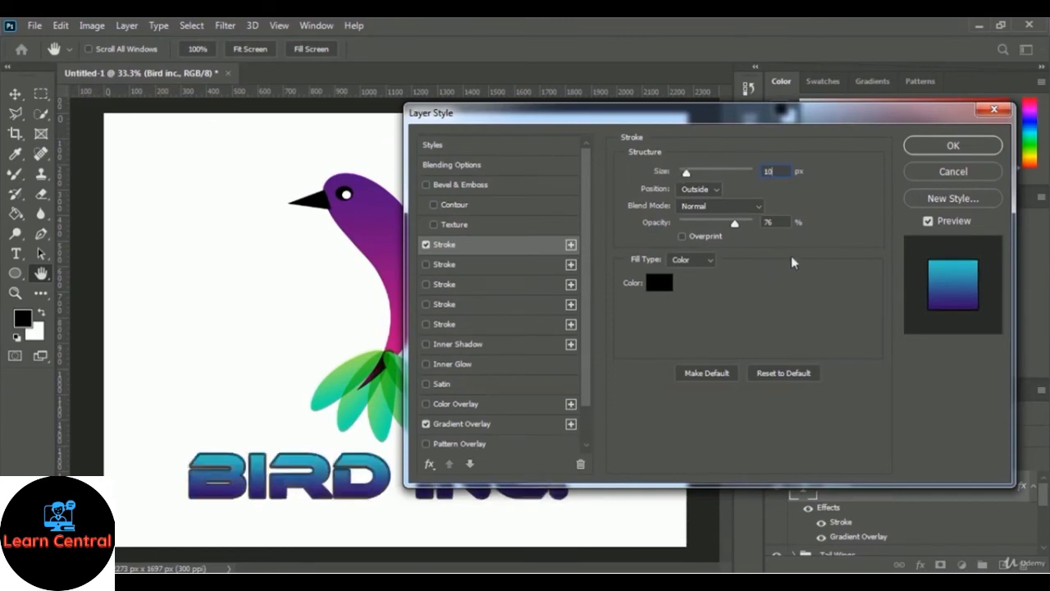
pyautogui.hotkey('shift', 'Up')
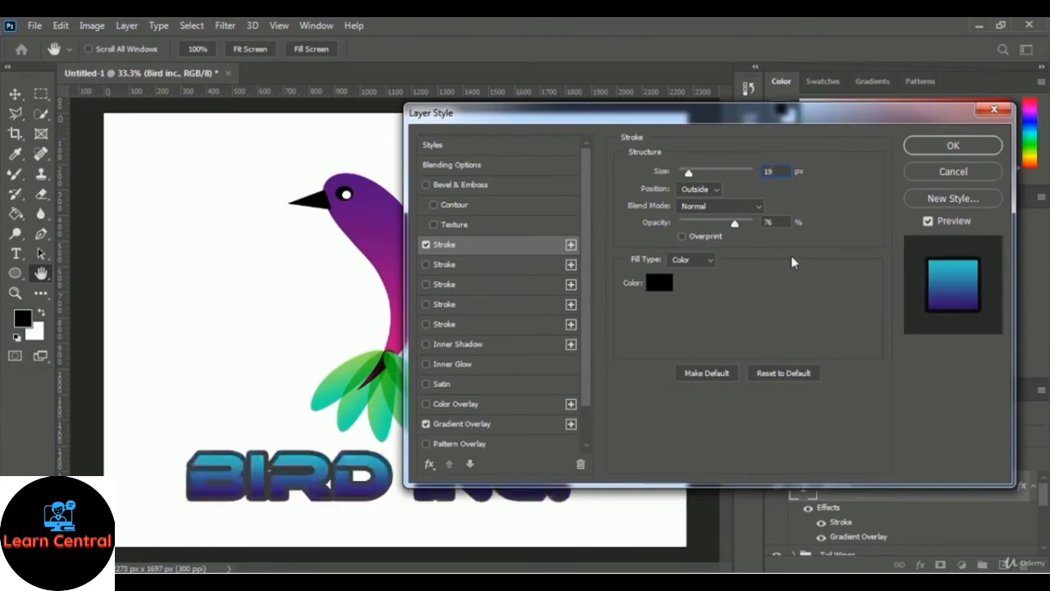
pyautogui.hotkey('shift', 'Down')
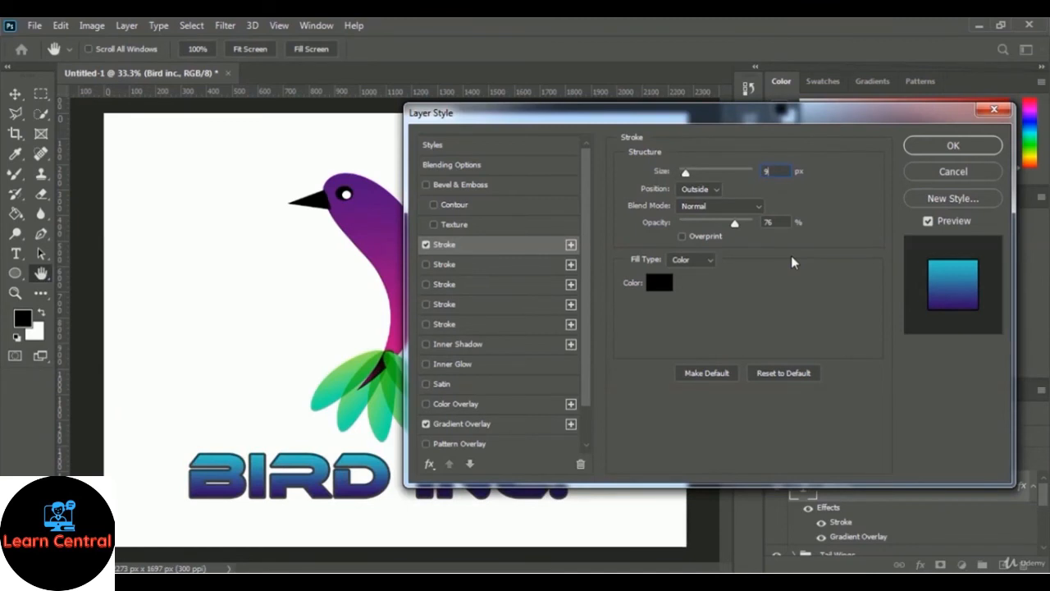
pyautogui.click(946, 148)
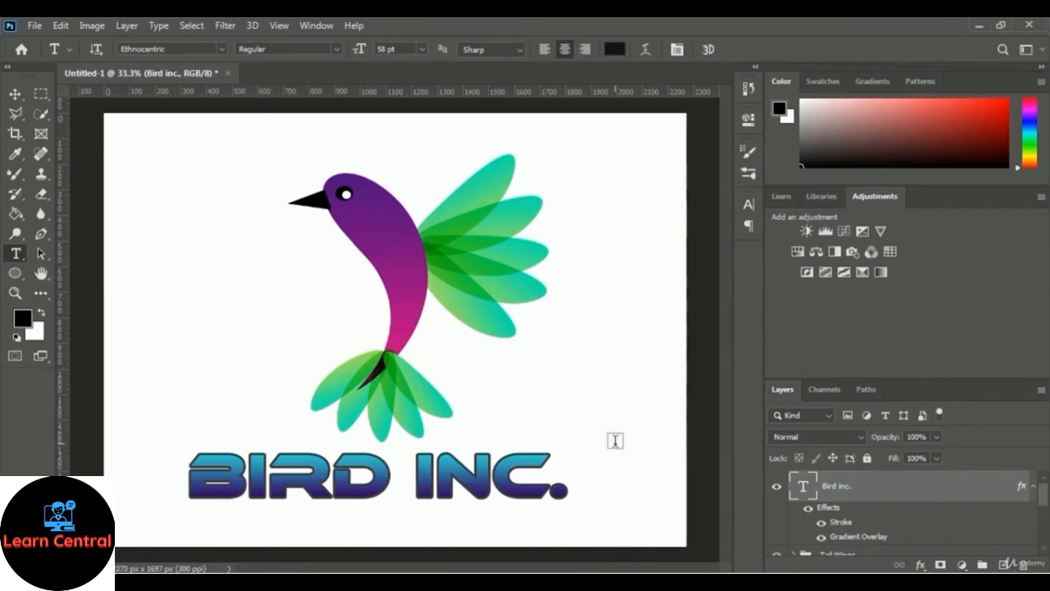
# - Rasterize the layer style of the Bird inc. text layer
pyautogui.rightClick(840, 492)
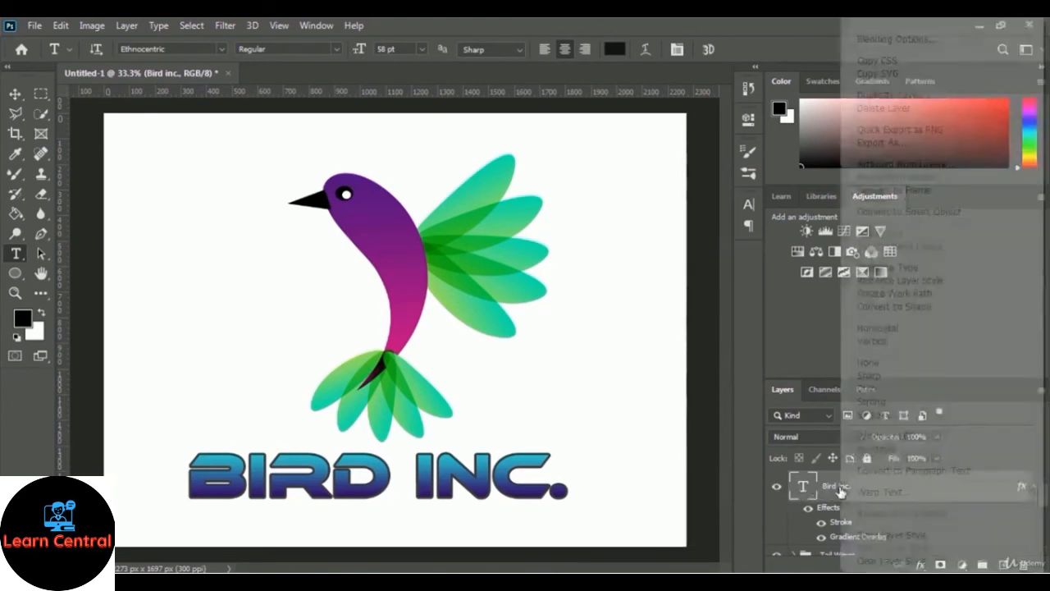
pyautogui.click(954, 282)
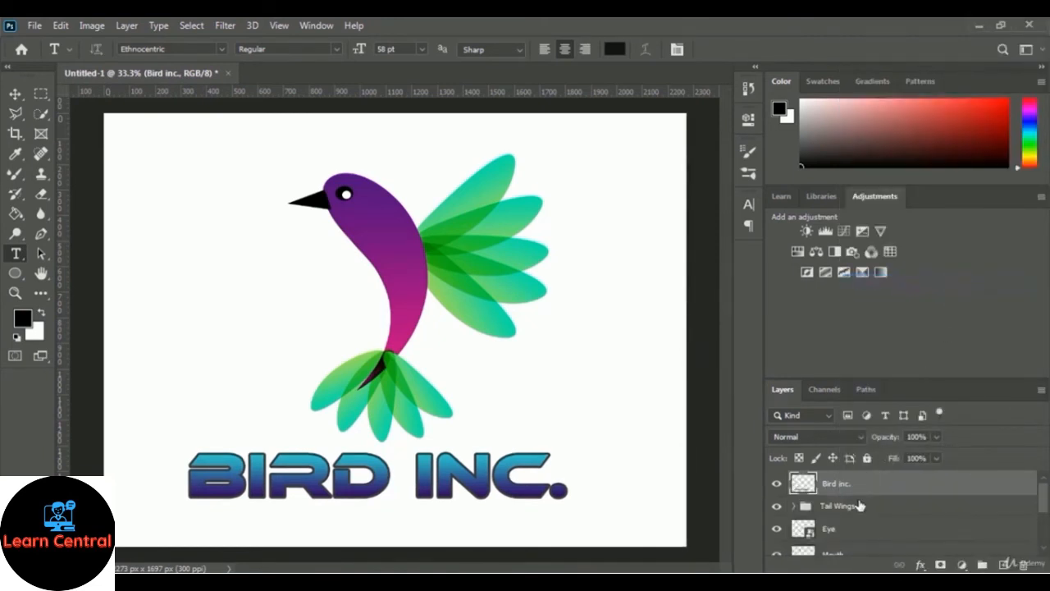
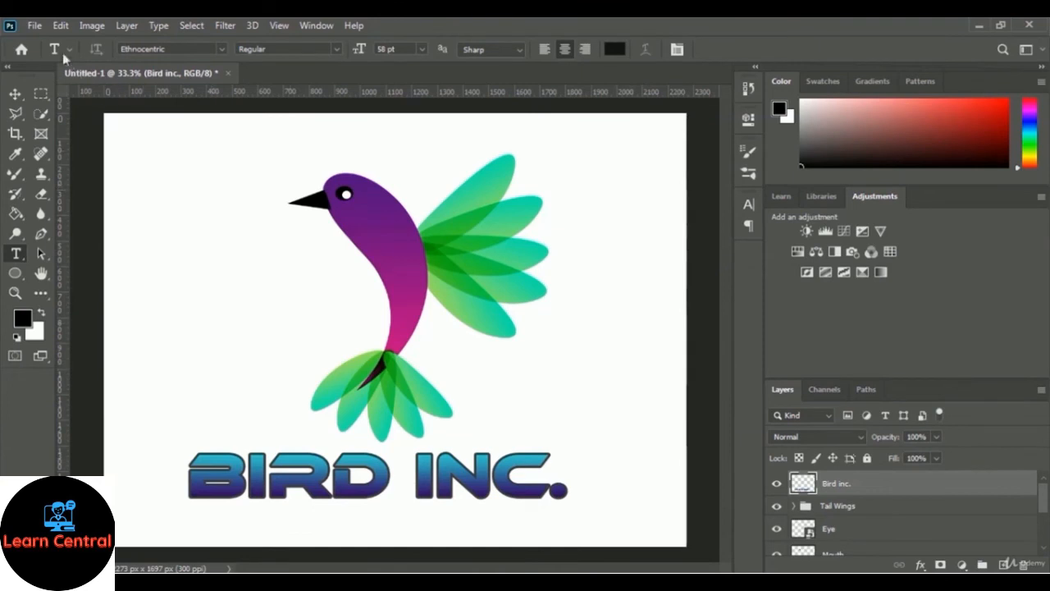
# - Open the file "3d glass window logo mockup" from the Mockup folder inside 04 Logo Design
pyautogui.click(35, 25)
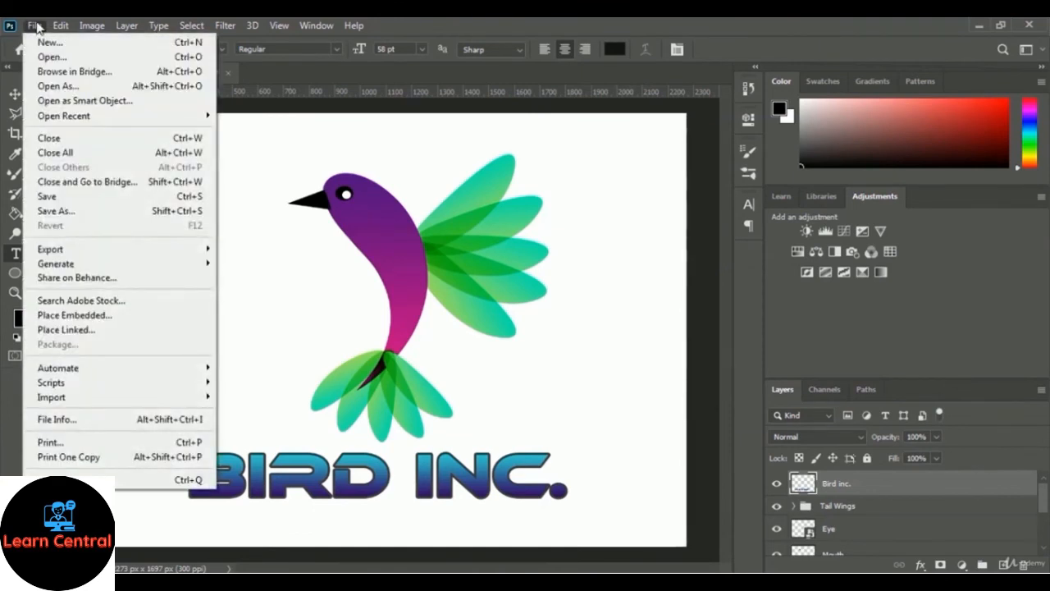
pyautogui.click(123, 57)
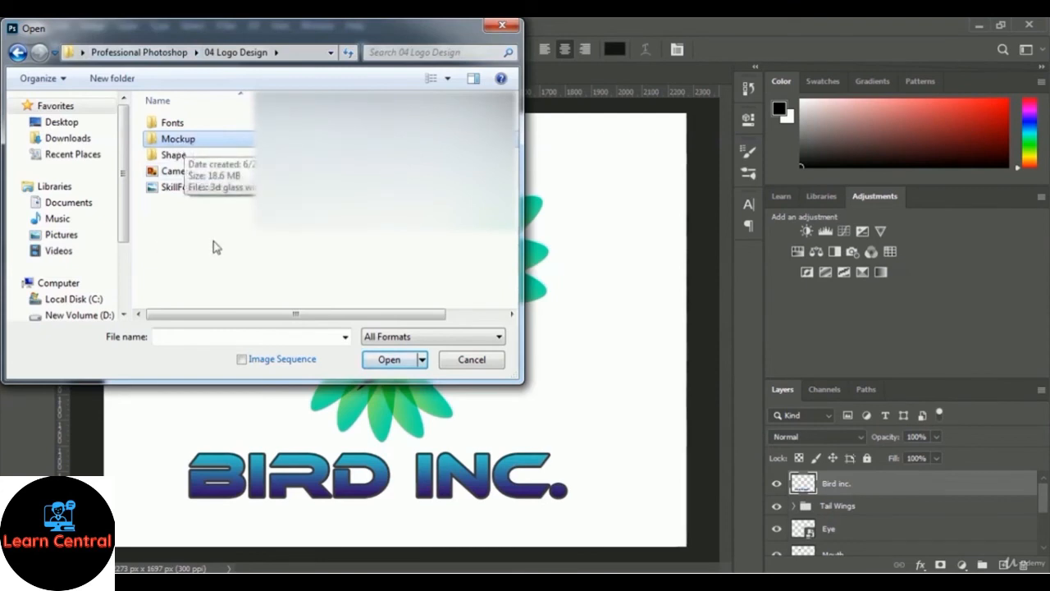
pyautogui.doubleClick(176, 144)
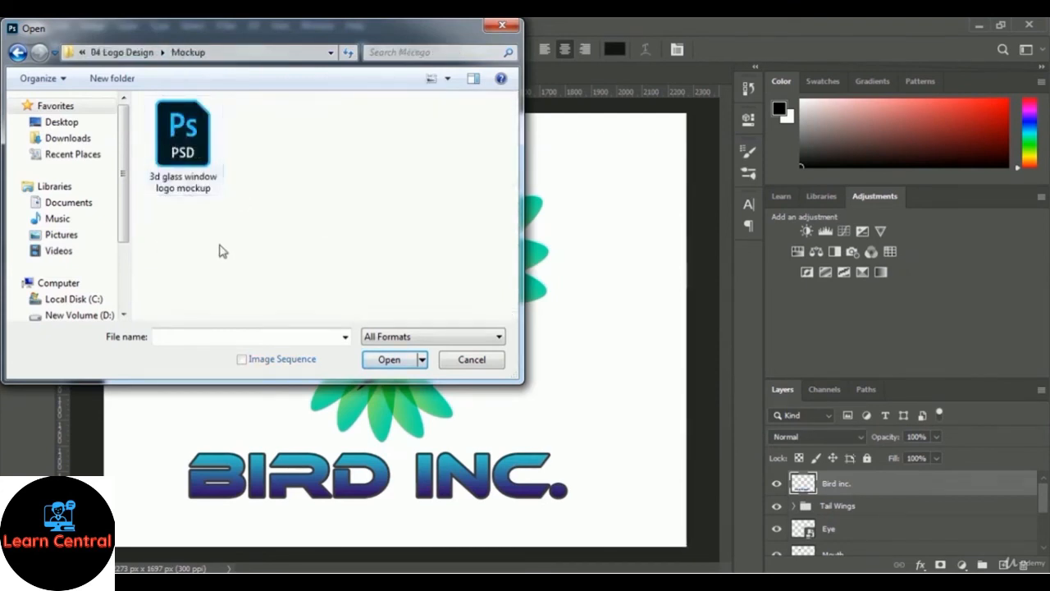
pyautogui.click(206, 191)
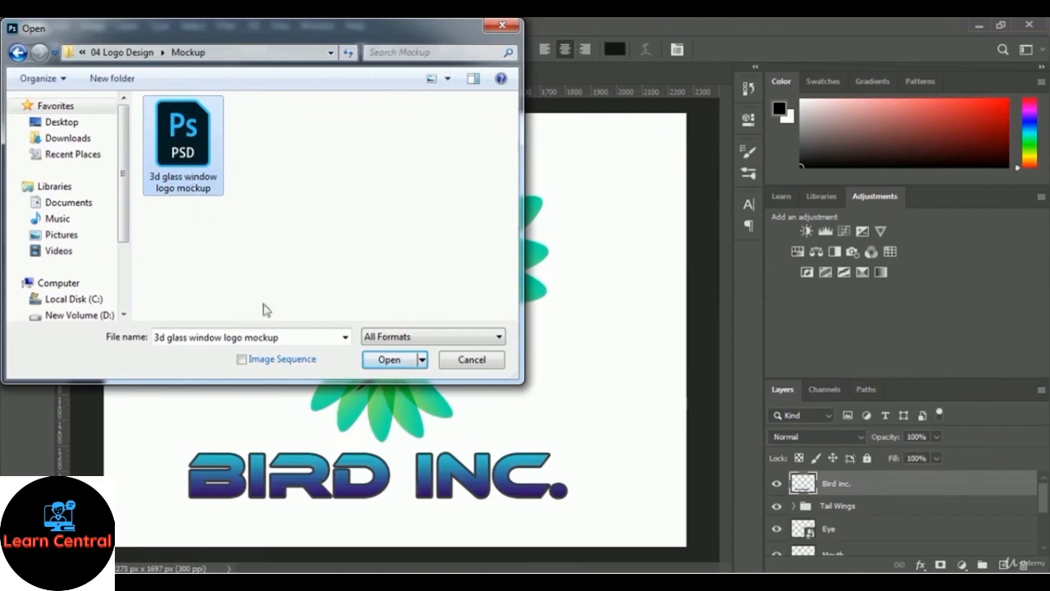
pyautogui.click(369, 360)
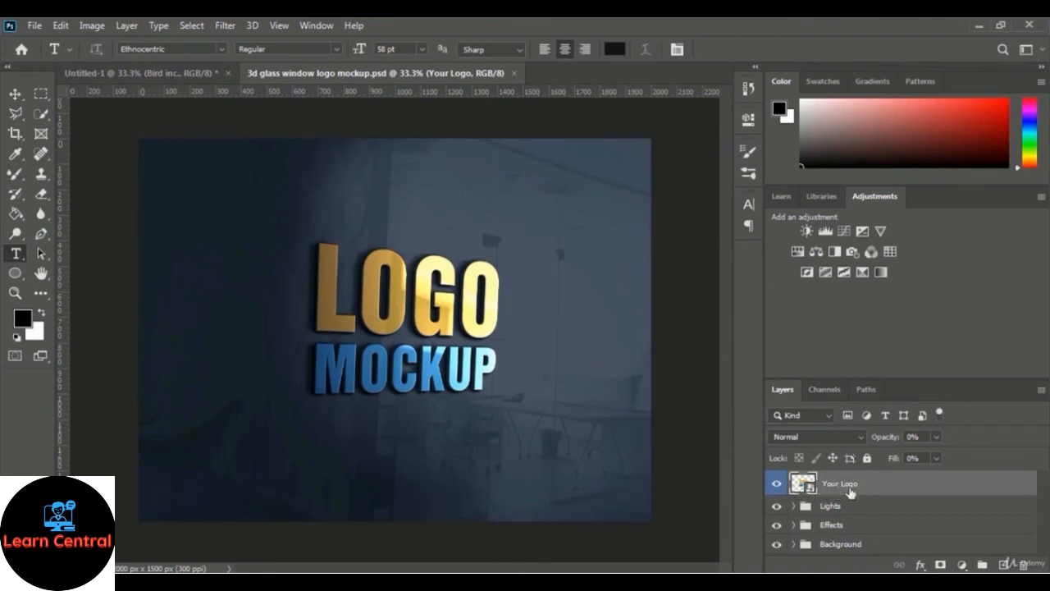
# - Open the contents of the mockup's Your Logo smart object and hide its Preview logo layer
pyautogui.doubleClick(800, 485)
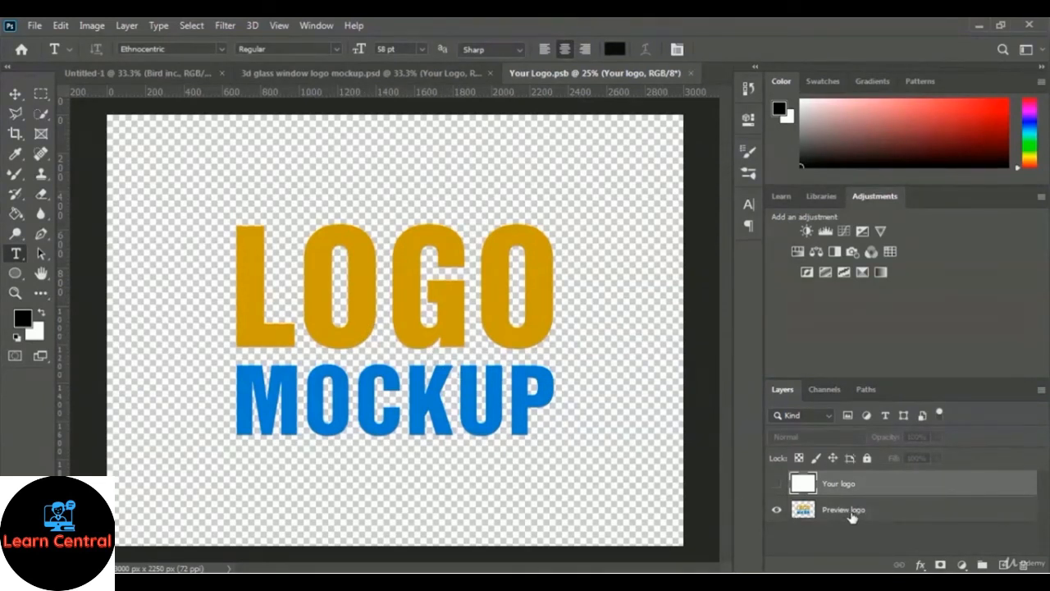
pyautogui.click(776, 512)
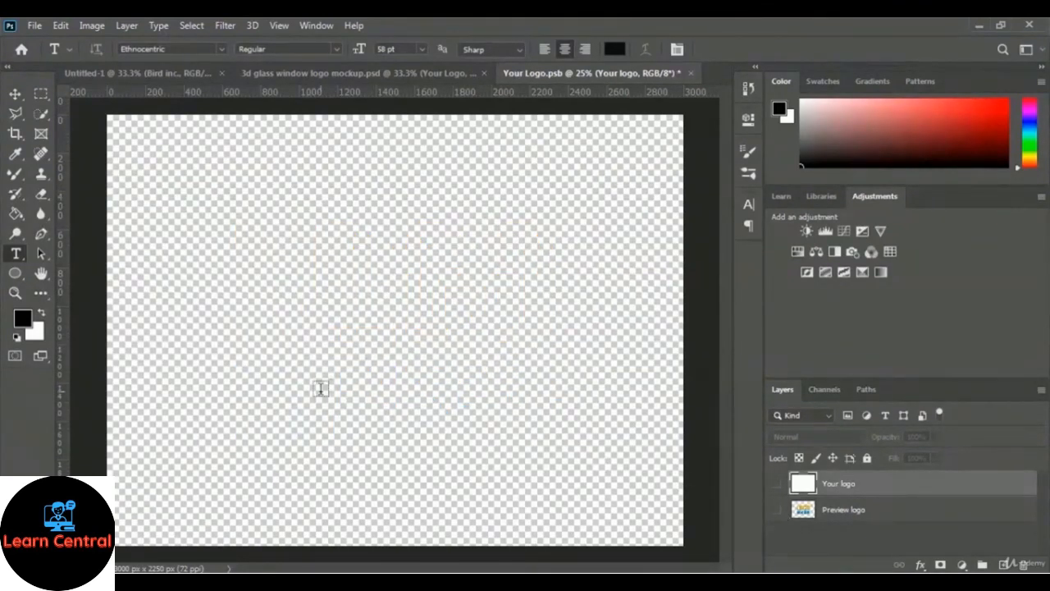
pyautogui.click(146, 77)
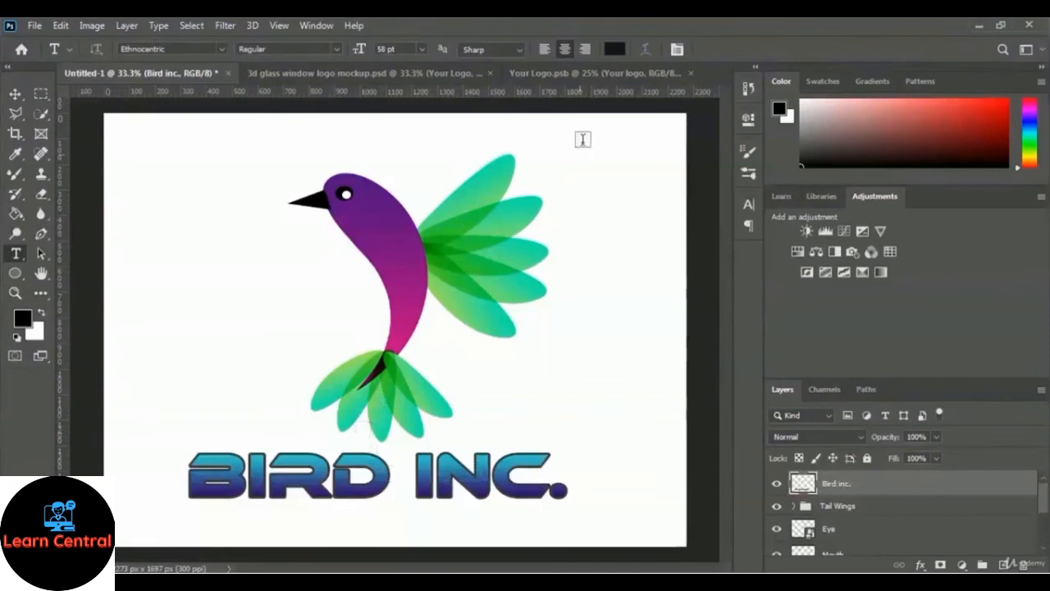
pyautogui.click(584, 72)
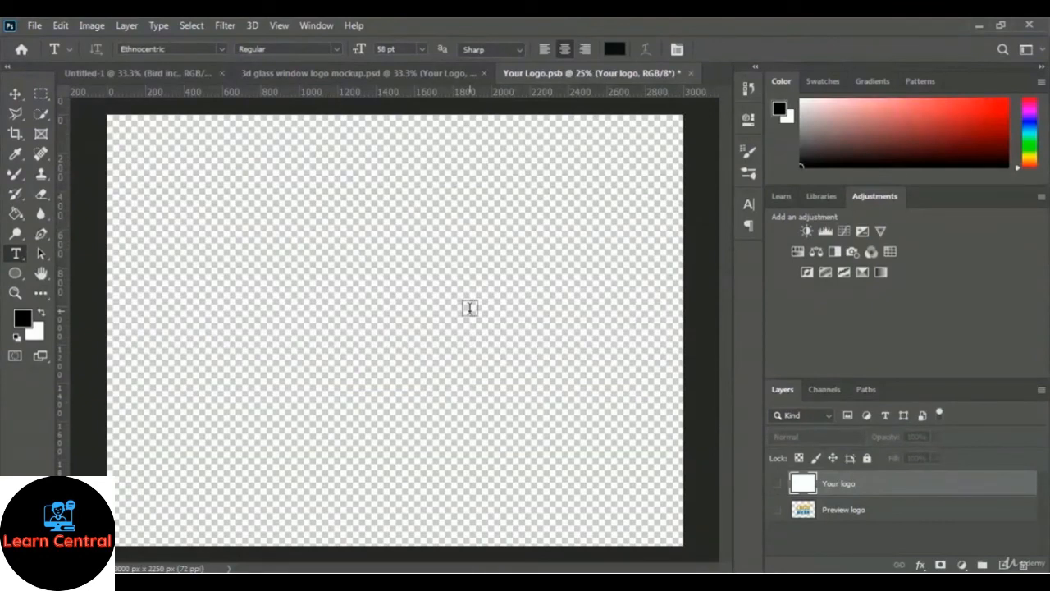
pyautogui.click(132, 73)
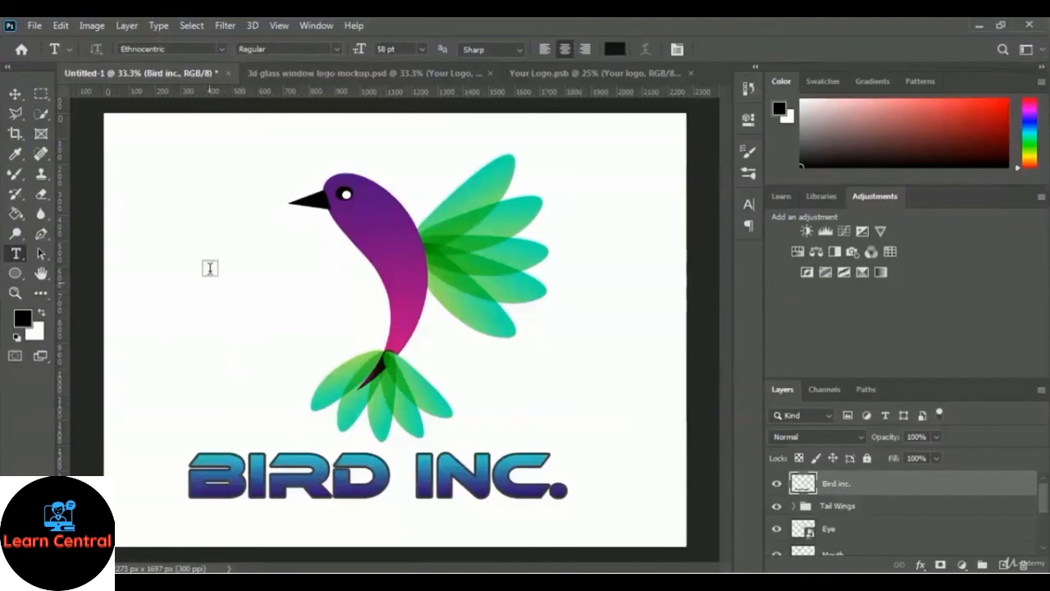
pyautogui.click(569, 73)
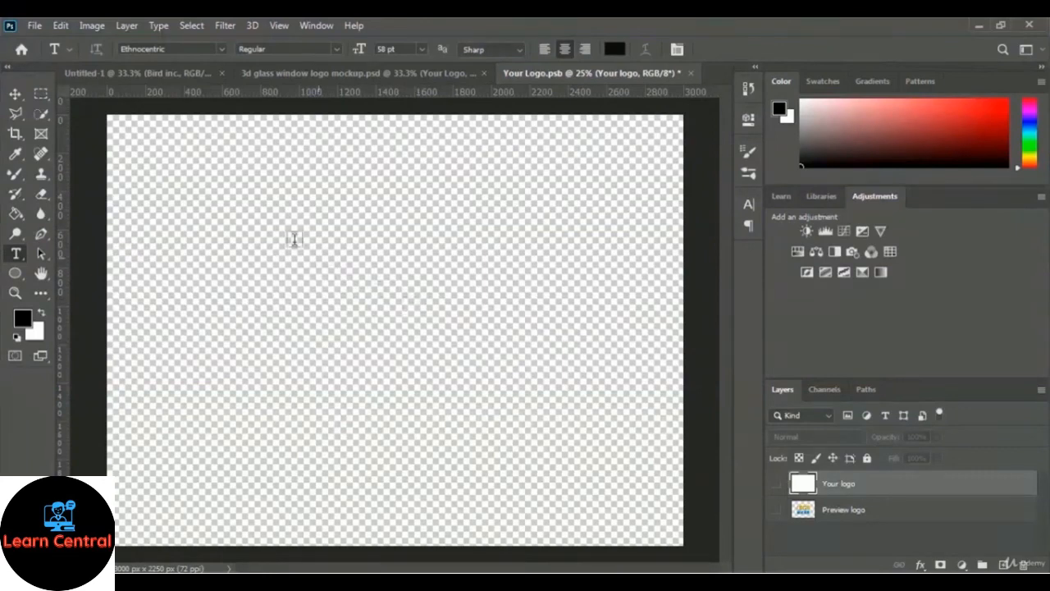
# - Return to the Untitled-1 bird logo document and hide its white Background layer
pyautogui.click(145, 73)
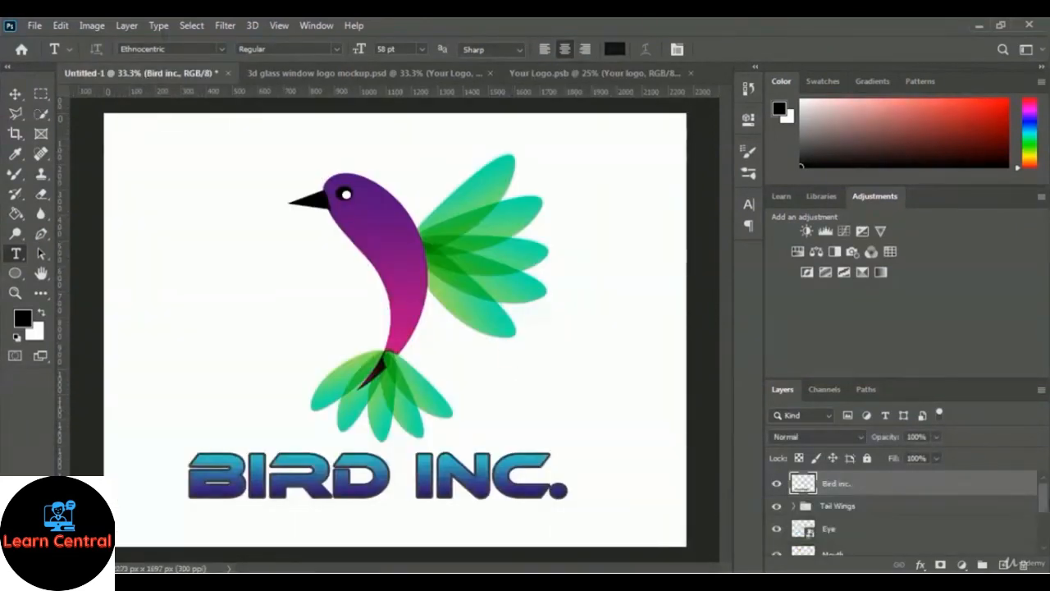
pyautogui.moveTo(1042, 498); pyautogui.dragTo(1047, 549)
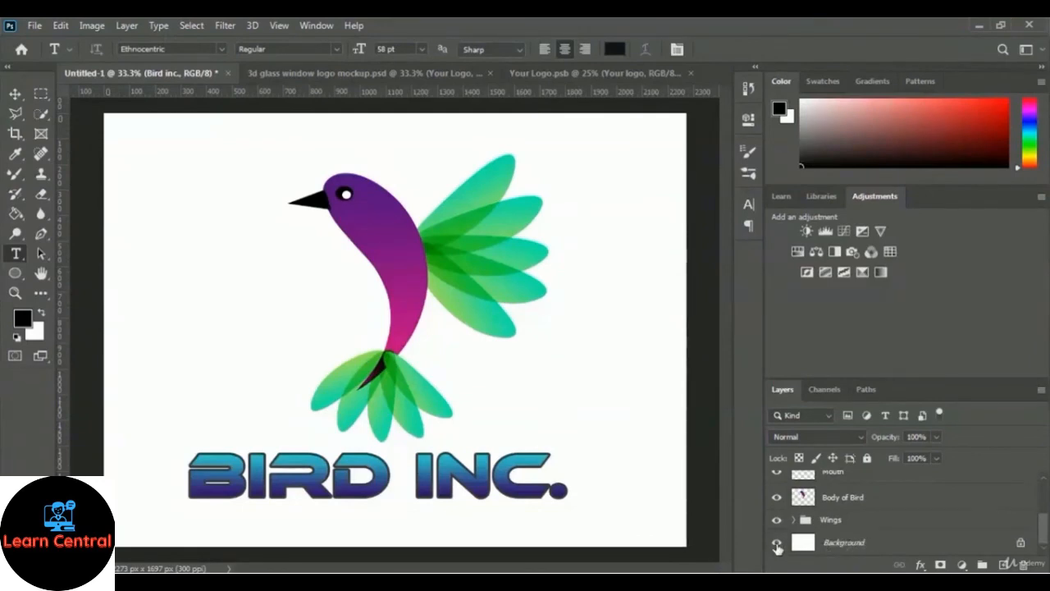
pyautogui.click(777, 544)
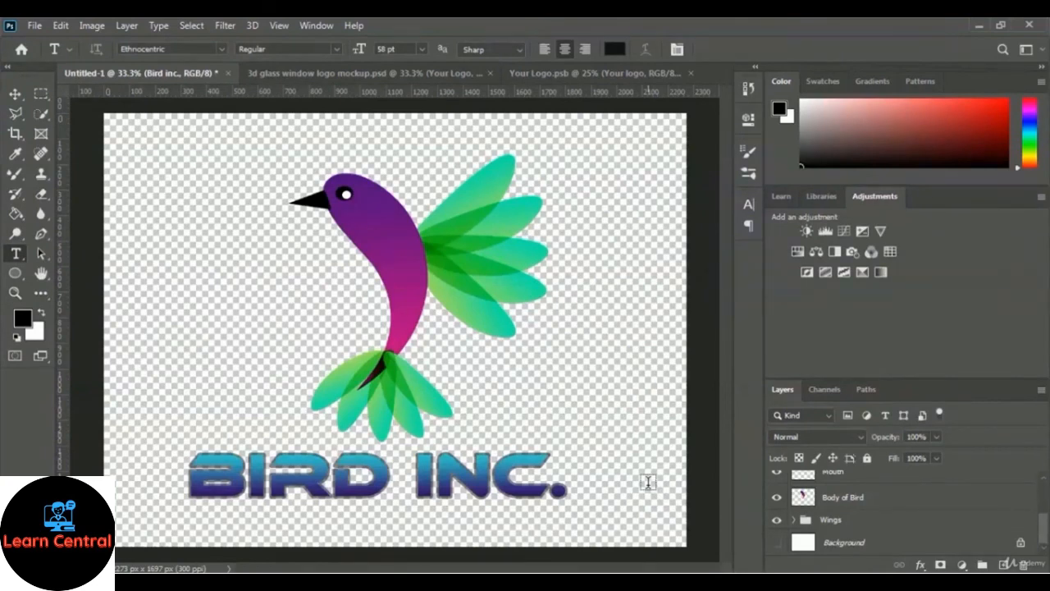
# - Select all the logo layers together, from Wings and Body of Bird up to Tail Wings and Bird inc., leaving out Background
pyautogui.click(833, 522)
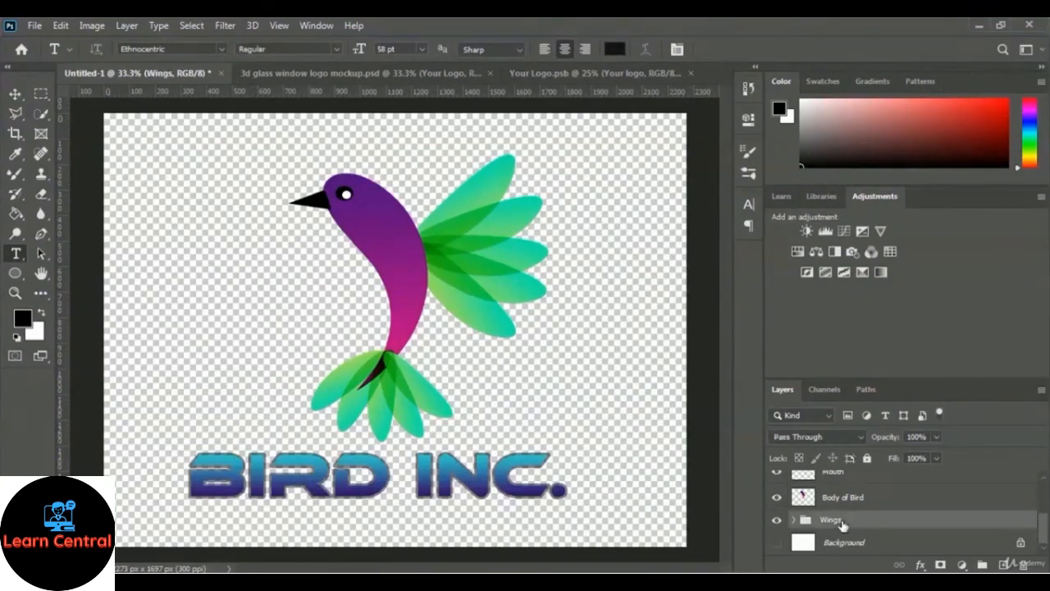
pyautogui.click(854, 501)
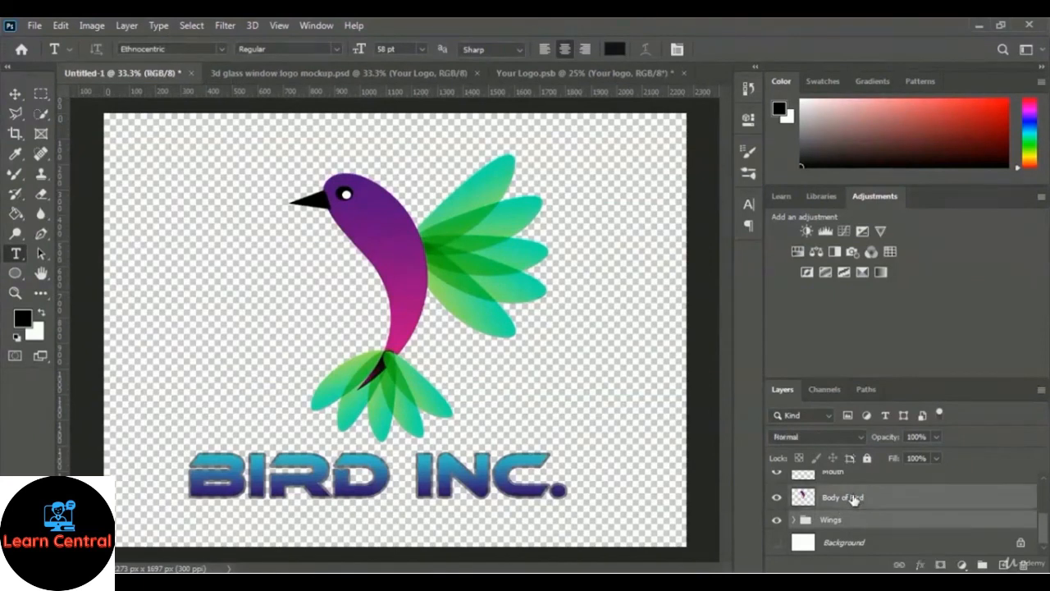
pyautogui.scroll(1, 857, 507)
pyautogui.click(855, 502)
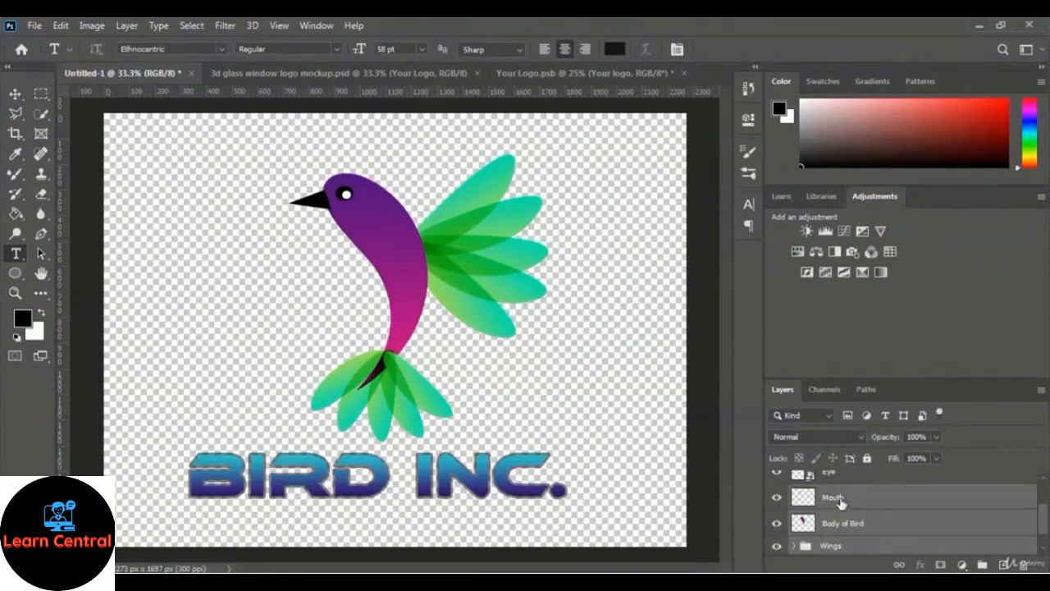
pyautogui.scroll(1, 841, 502)
pyautogui.scroll(1, 842, 503)
pyautogui.click(841, 501)
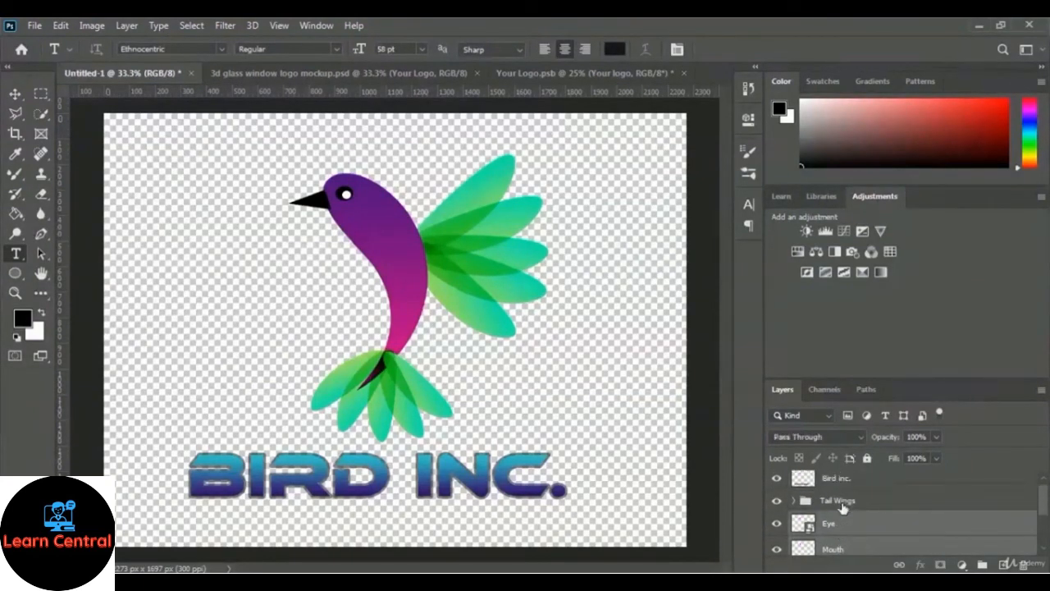
pyautogui.click(842, 483)
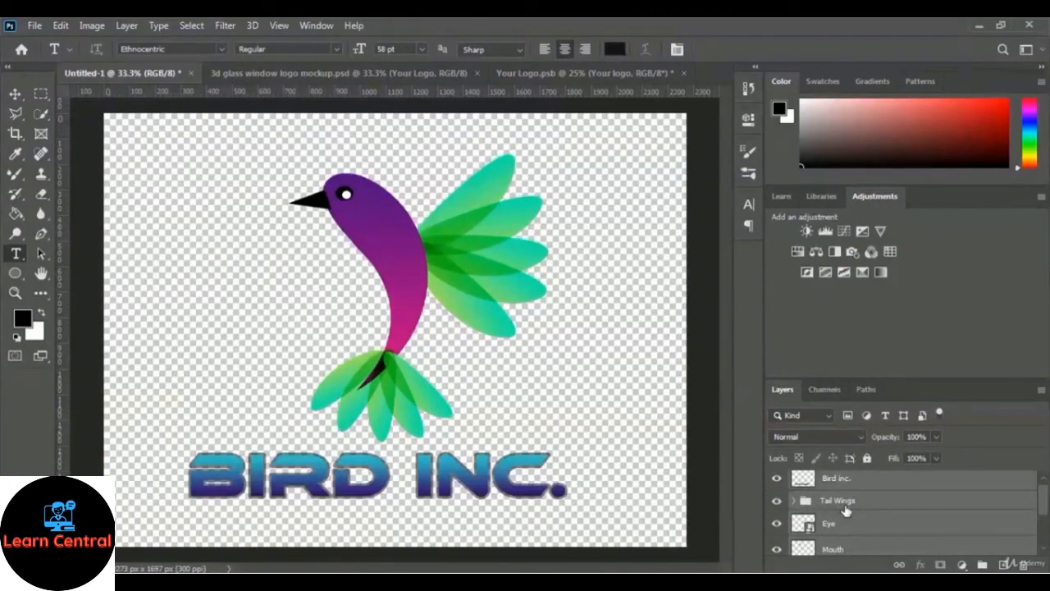
pyautogui.scroll(1, 846, 510)
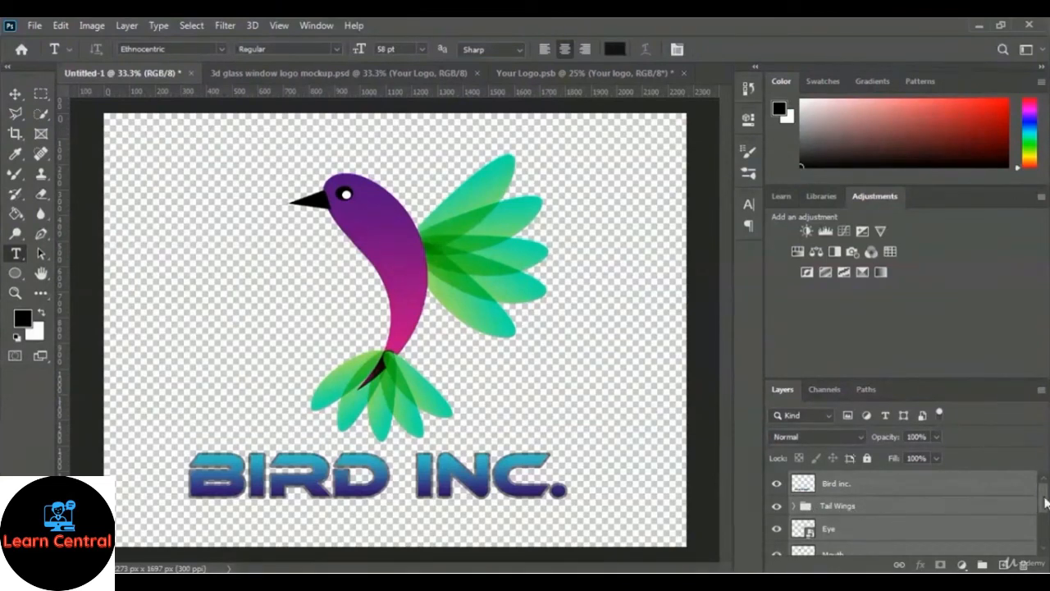
pyautogui.moveTo(1043, 502); pyautogui.dragTo(1047, 539)
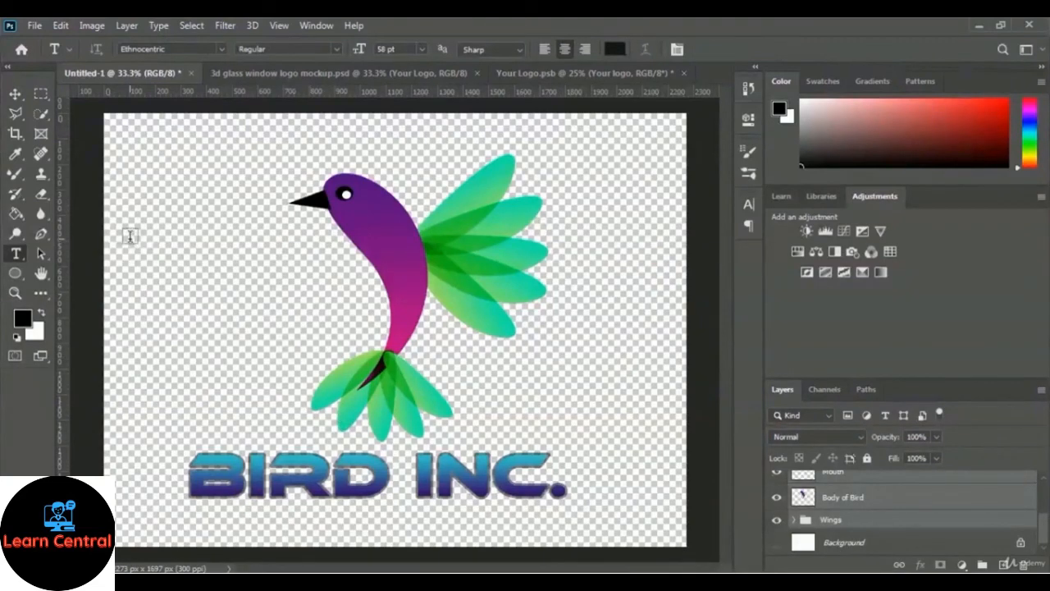
# - Move the selected logo layers into the Your Logo.psb document, accepting the colour profile conversion, and place them near the canvas centre
pyautogui.click(15, 95)
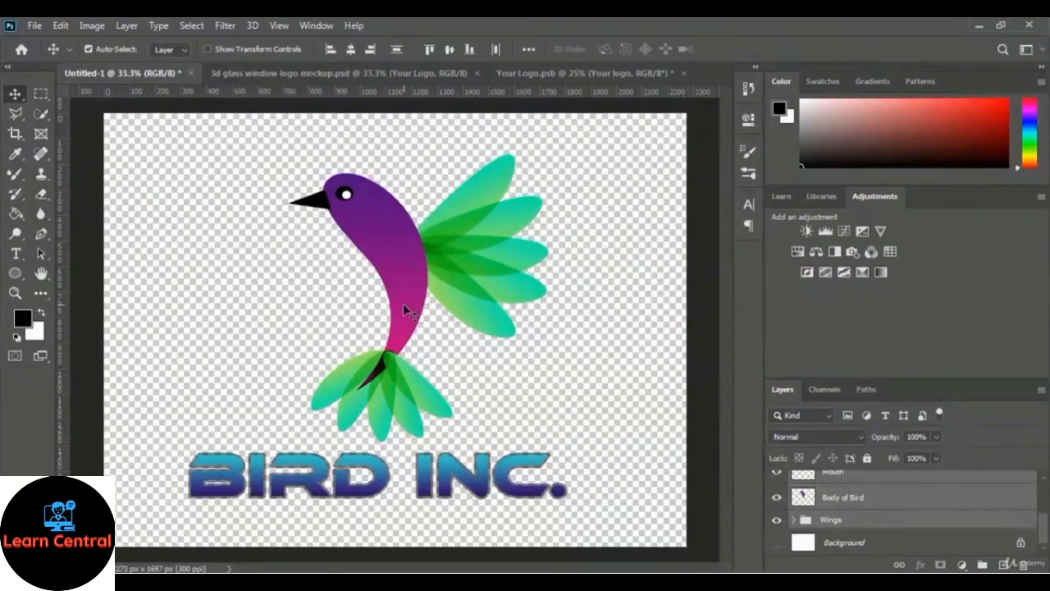
pyautogui.moveTo(403, 303); pyautogui.dragTo(412, 356)
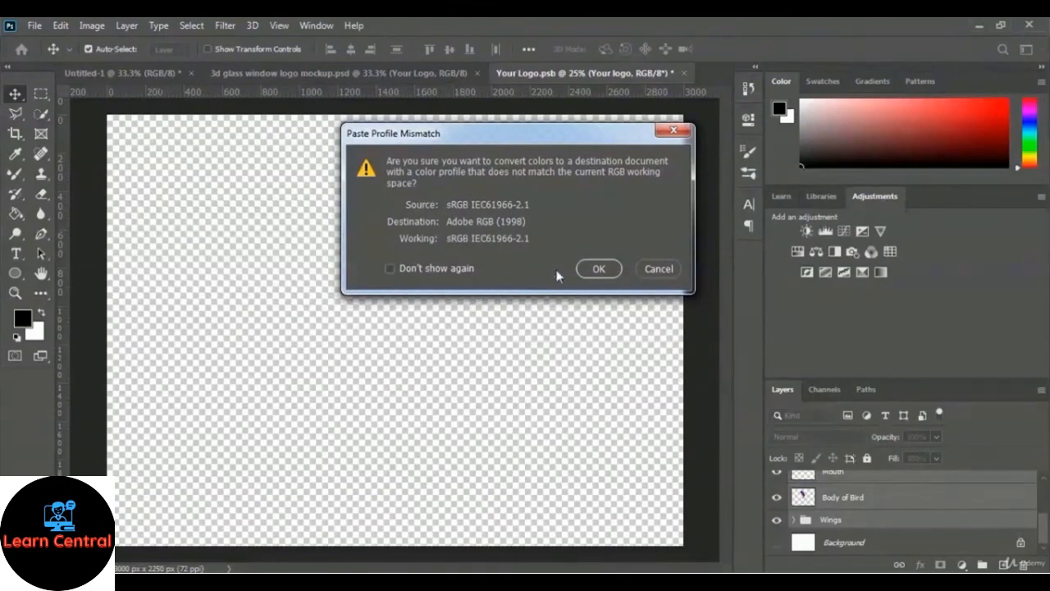
pyautogui.click(598, 269)
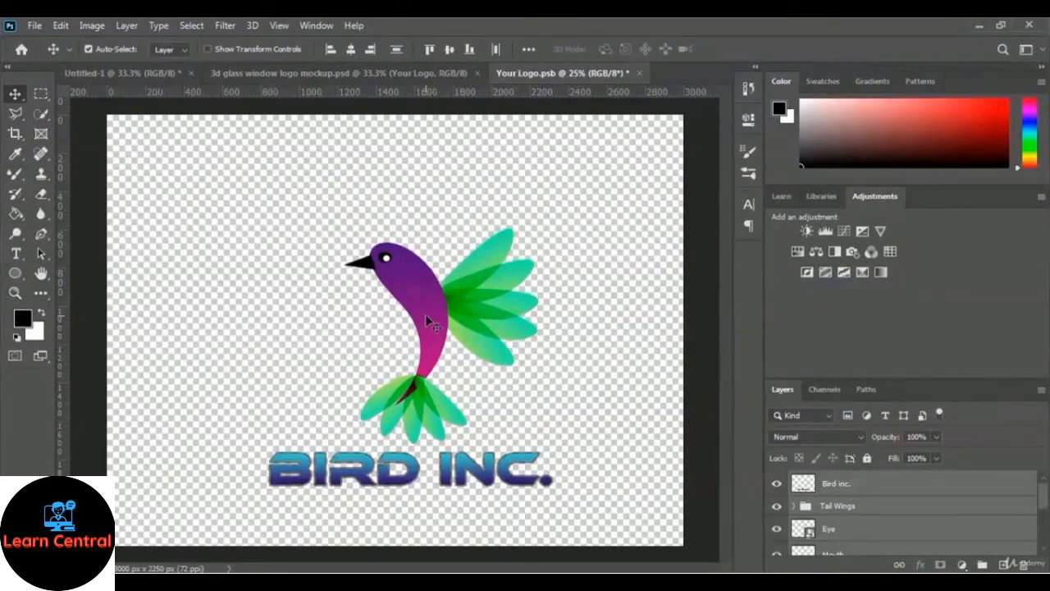
pyautogui.moveTo(425, 315); pyautogui.dragTo(397, 275)
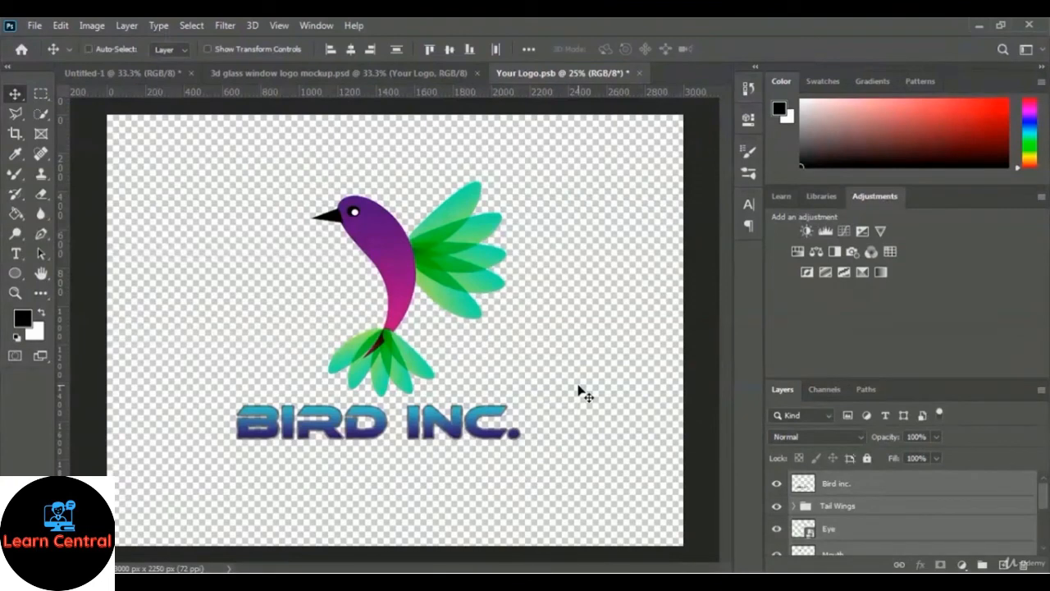
# - Scale the bird logo and title up to about 2400 by 1880 px so they nearly fill the canvas
pyautogui.hotkey('ctrl', 't')
pyautogui.moveTo(522, 441); pyautogui.dragTo(602, 483)
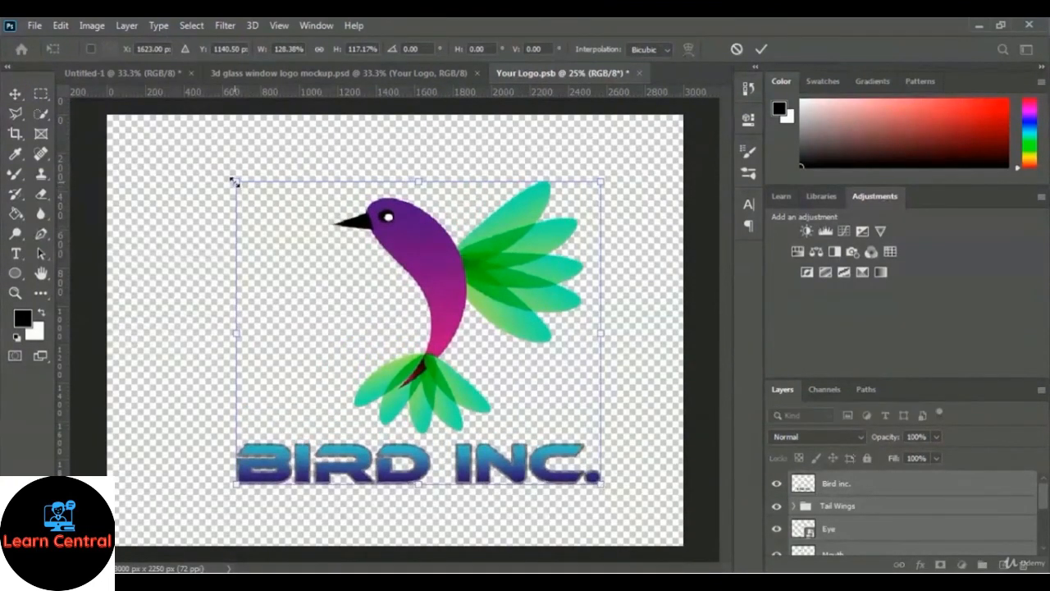
pyautogui.moveTo(235, 181); pyautogui.dragTo(164, 140)
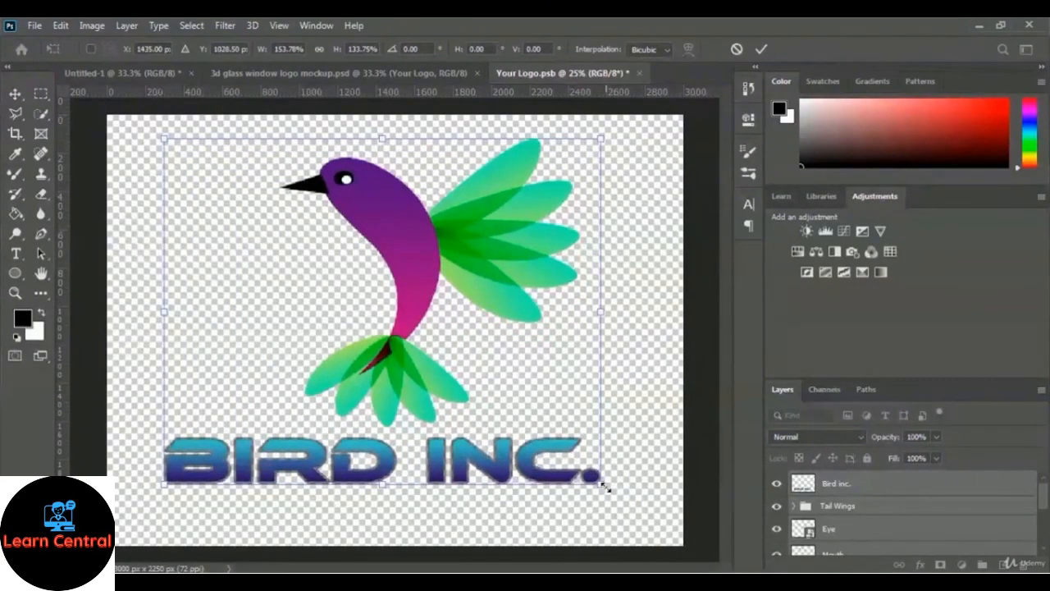
pyautogui.moveTo(602, 484); pyautogui.dragTo(630, 502)
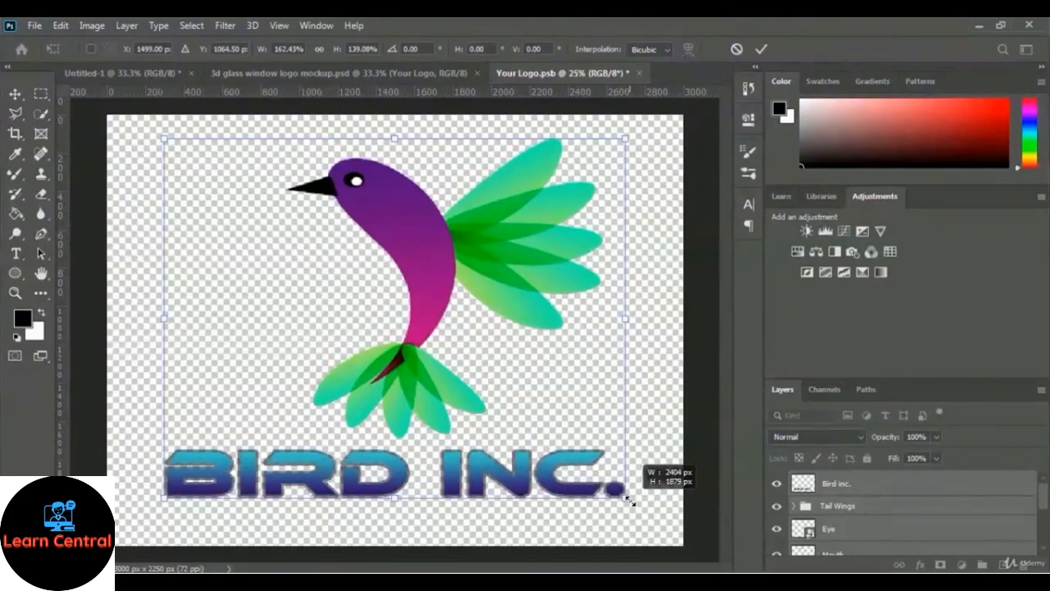
pyautogui.click(762, 50)
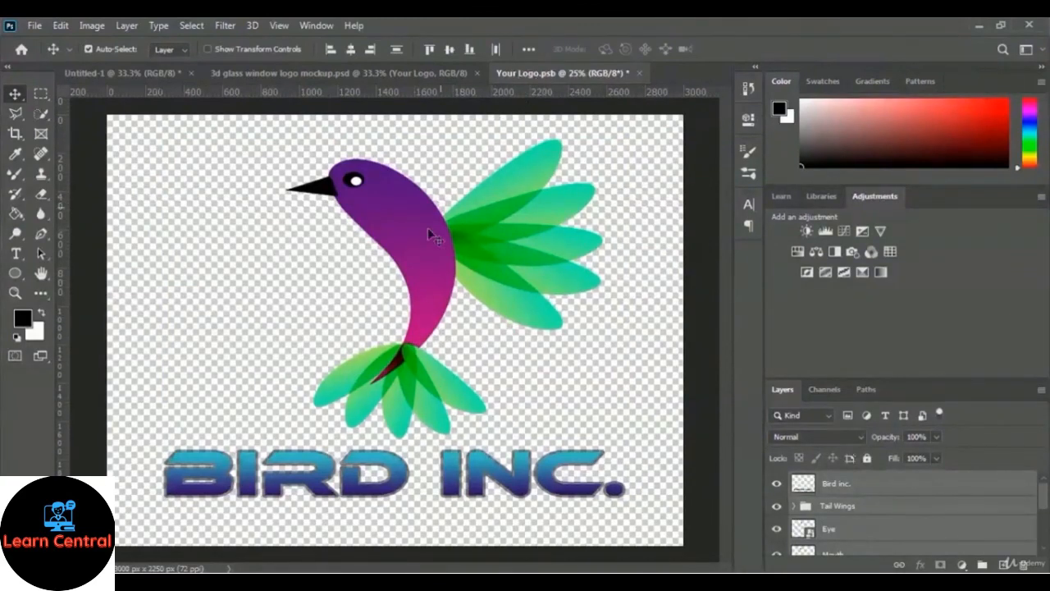
# - Save the Your Logo.psb smart object contents and return to the 3d glass window logo mockup document
pyautogui.click(379, 70)
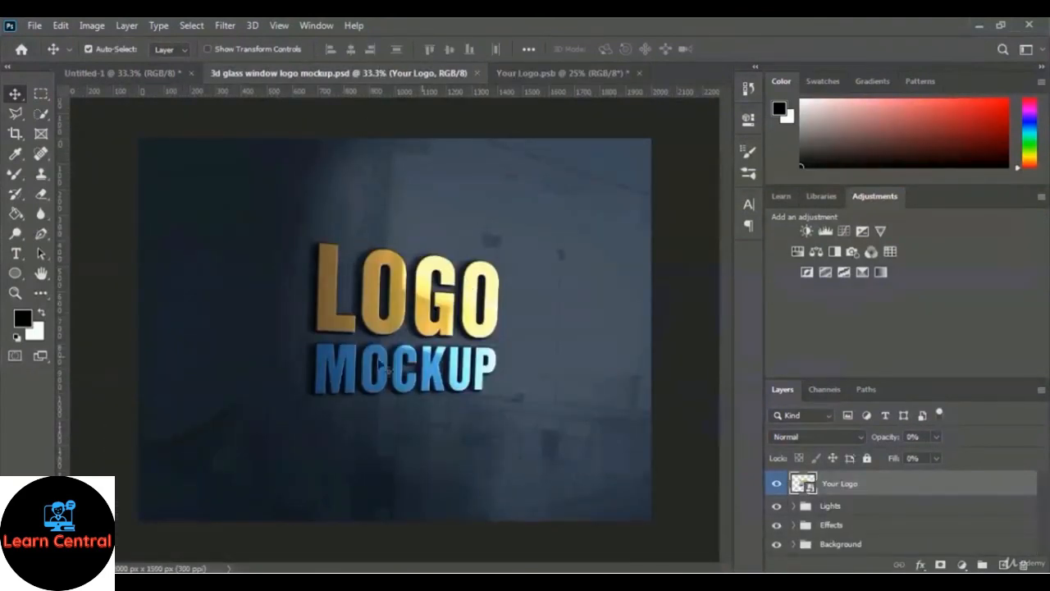
pyautogui.click(564, 74)
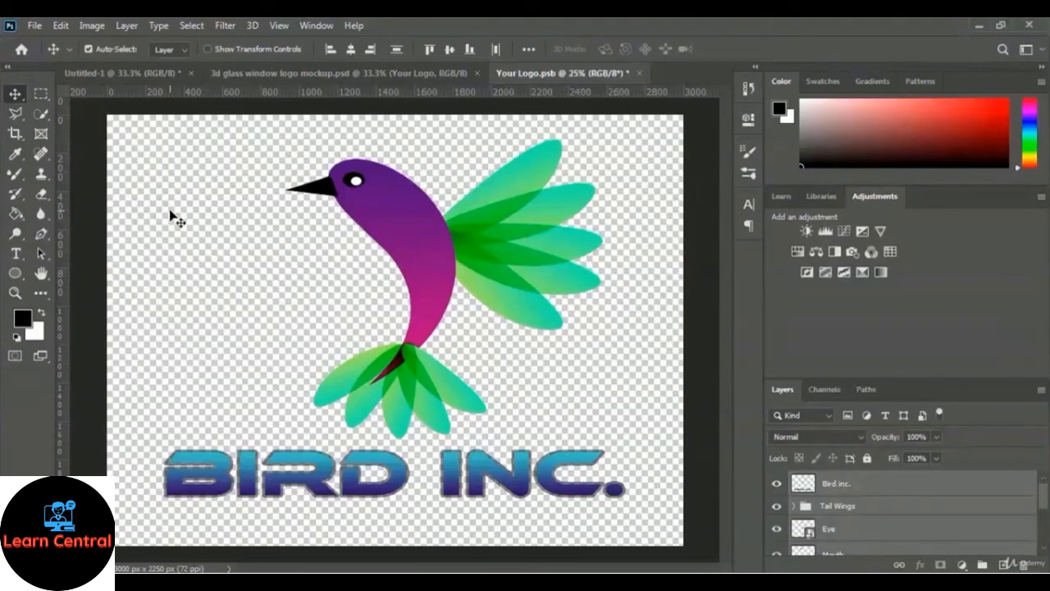
pyautogui.click(36, 27)
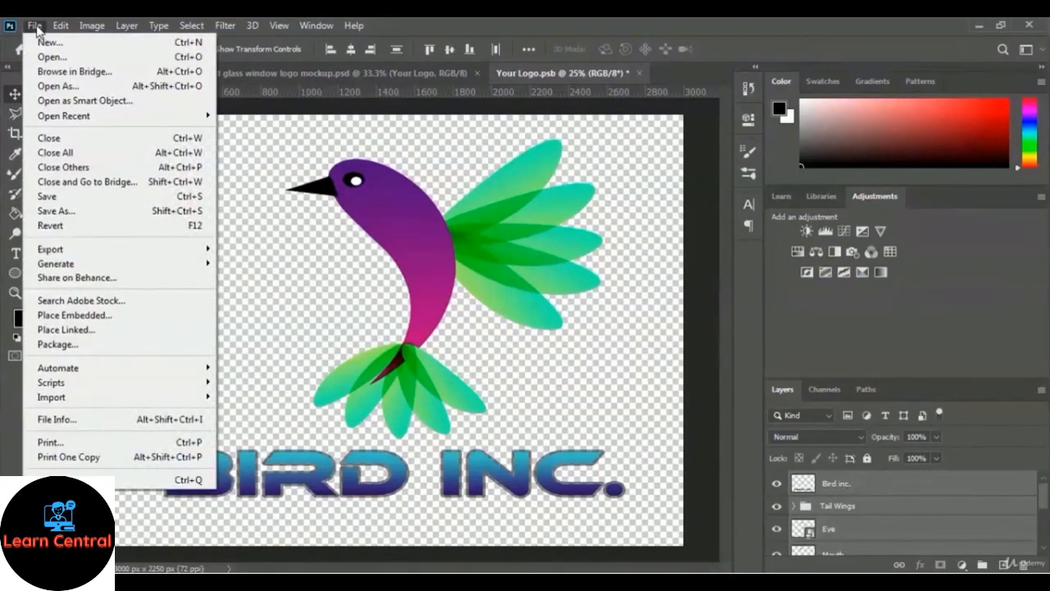
pyautogui.click(127, 205)
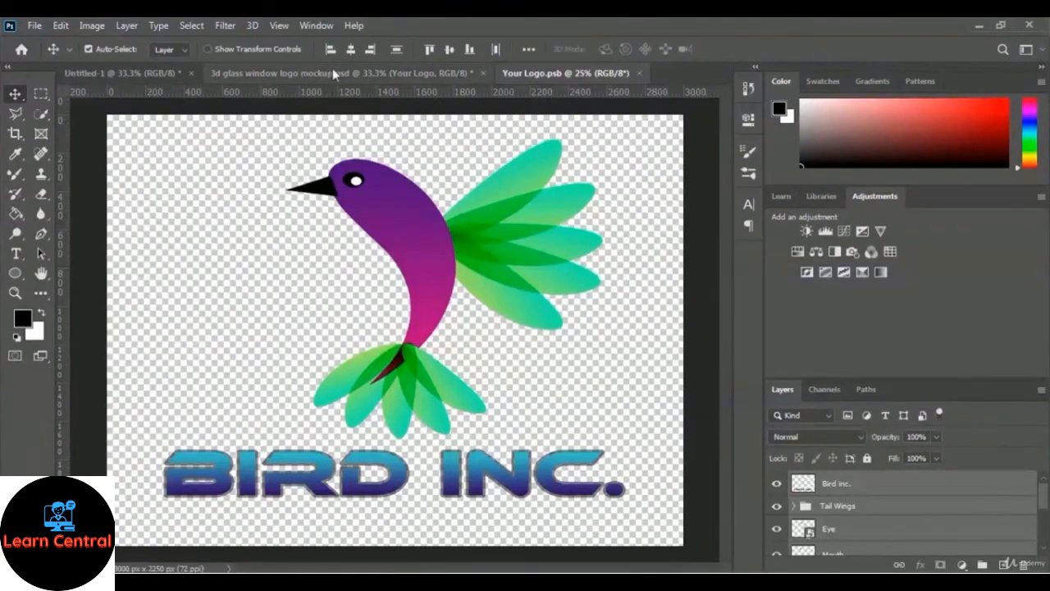
pyautogui.click(308, 72)
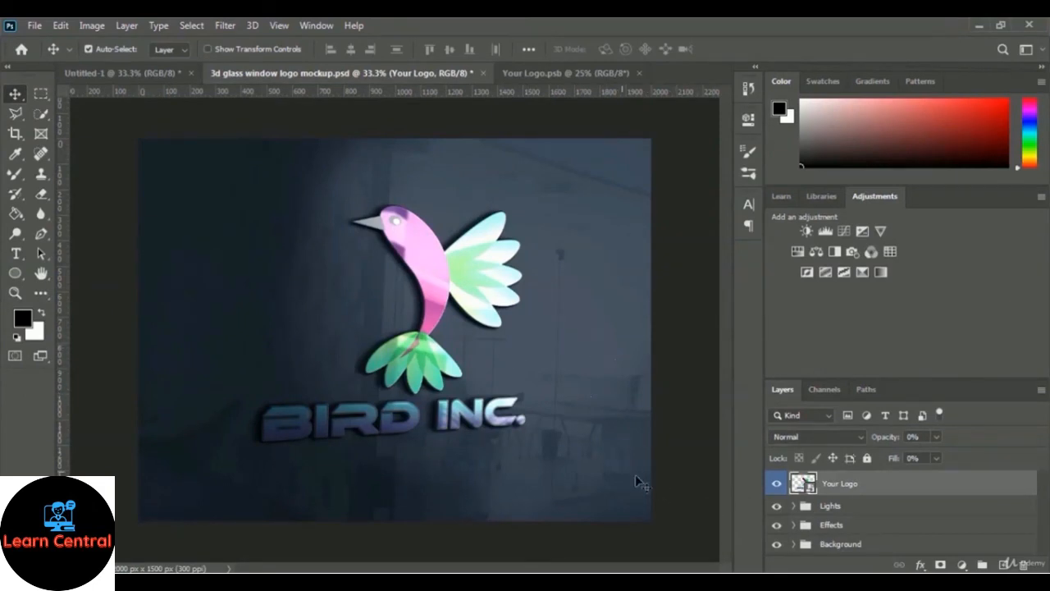
# - Hide the effect layer inside the mockup's Effects group and inspect the logo up close
pyautogui.click(794, 526)
pyautogui.scroll(-1, 796, 525)
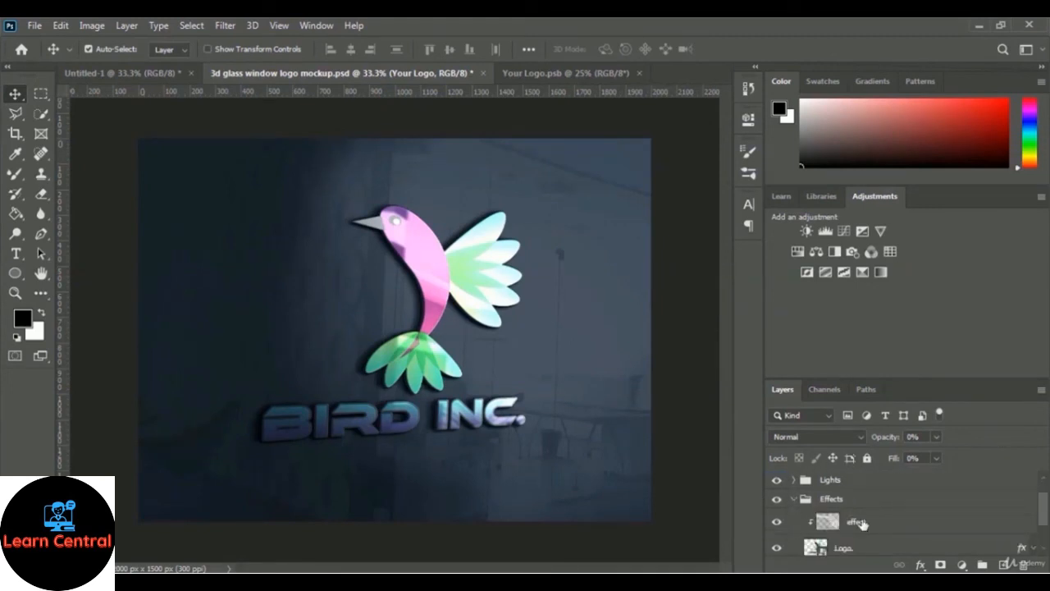
pyautogui.click(778, 525)
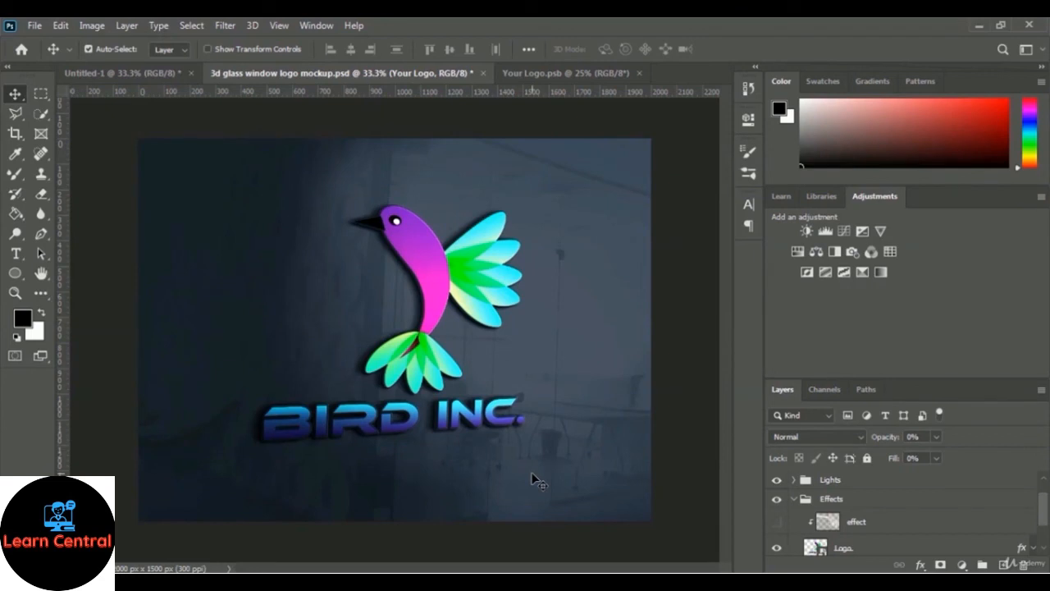
pyautogui.hotkey('ctrl', '+')
pyautogui.hotkey('ctrl', '+')
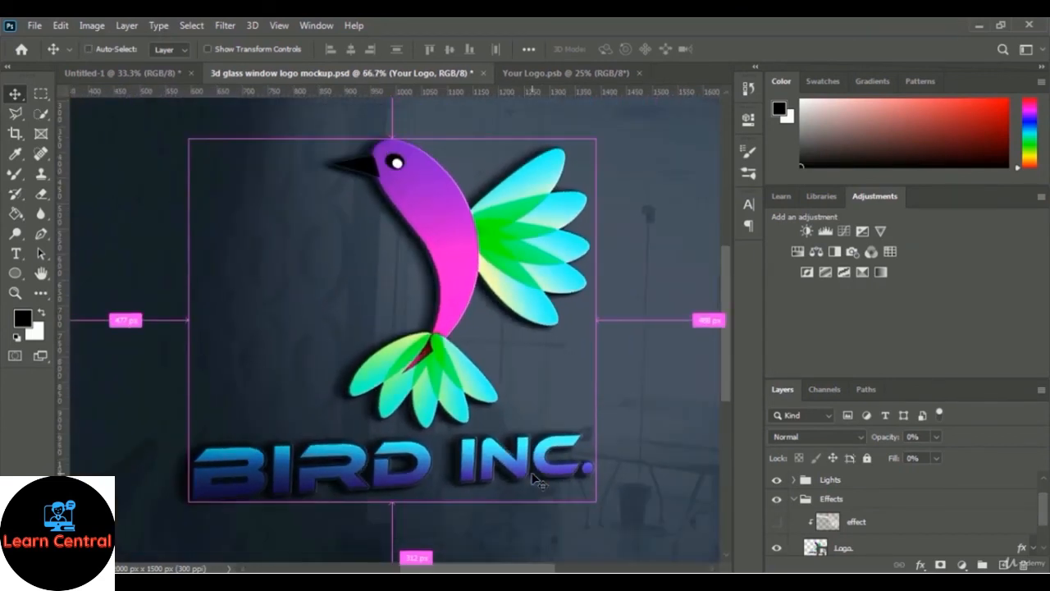
pyautogui.hotkey('ctrl', '-')
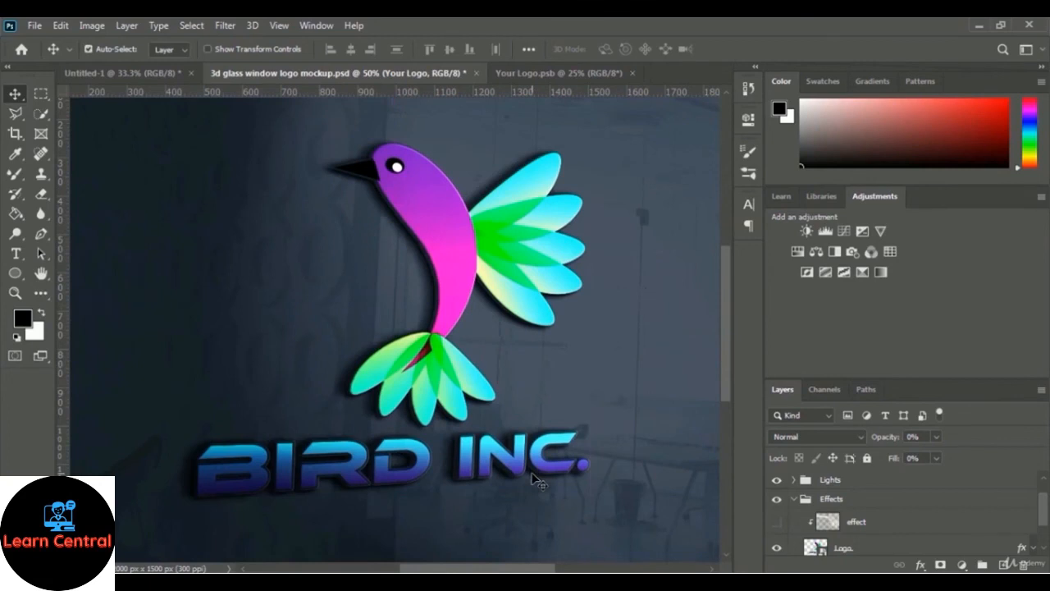